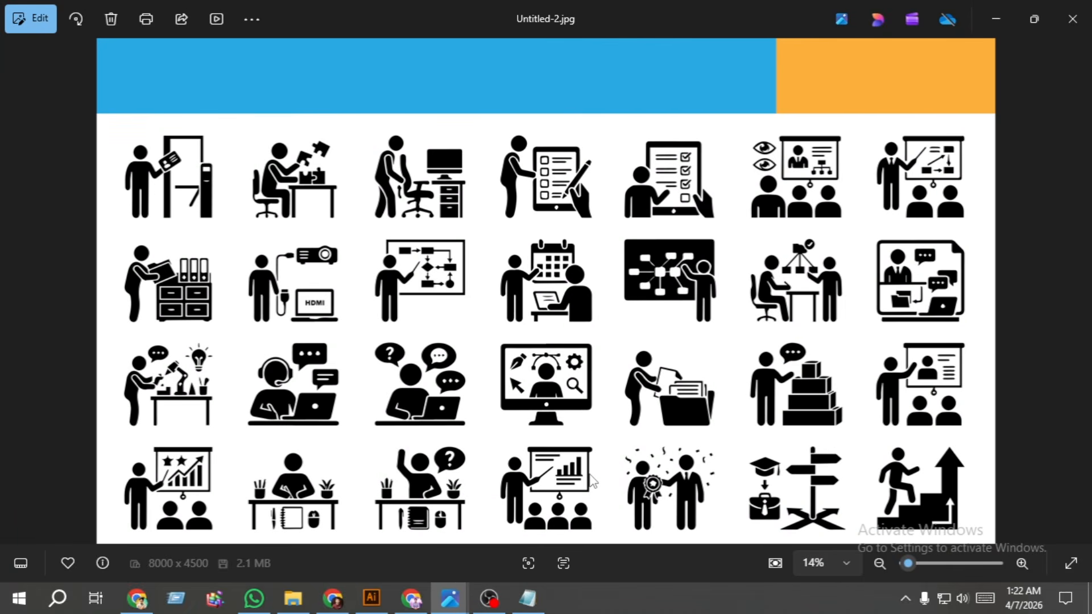
# - Review the Adobe Stock design size notes in Notepad, highlighting the HD, 2K and 4K sizes, especially 3840x2160
pyautogui.click(528, 598)
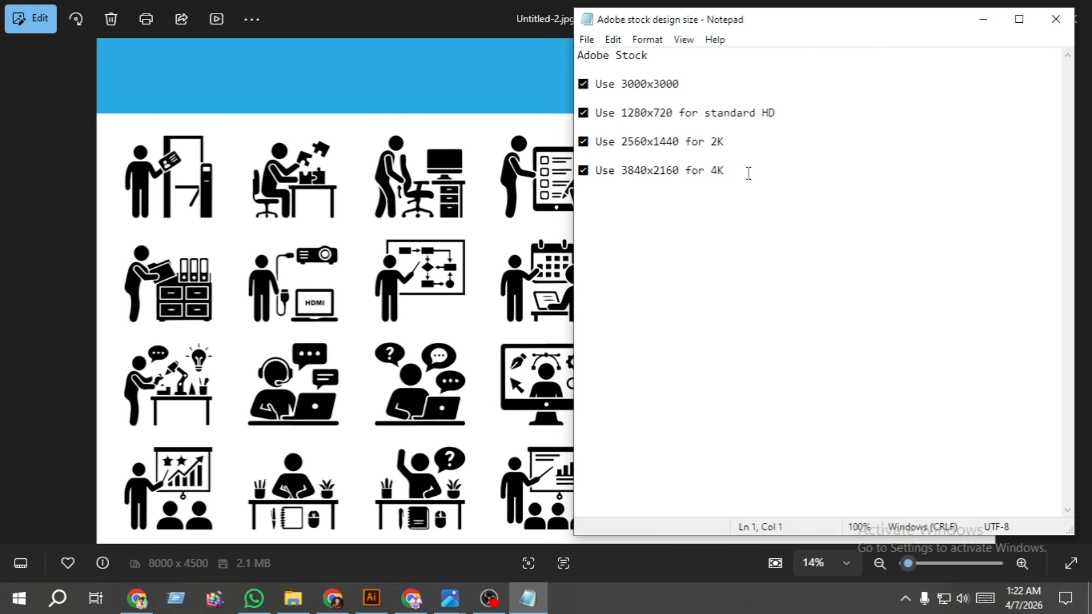
pyautogui.moveTo(748, 173); pyautogui.dragTo(600, 120)
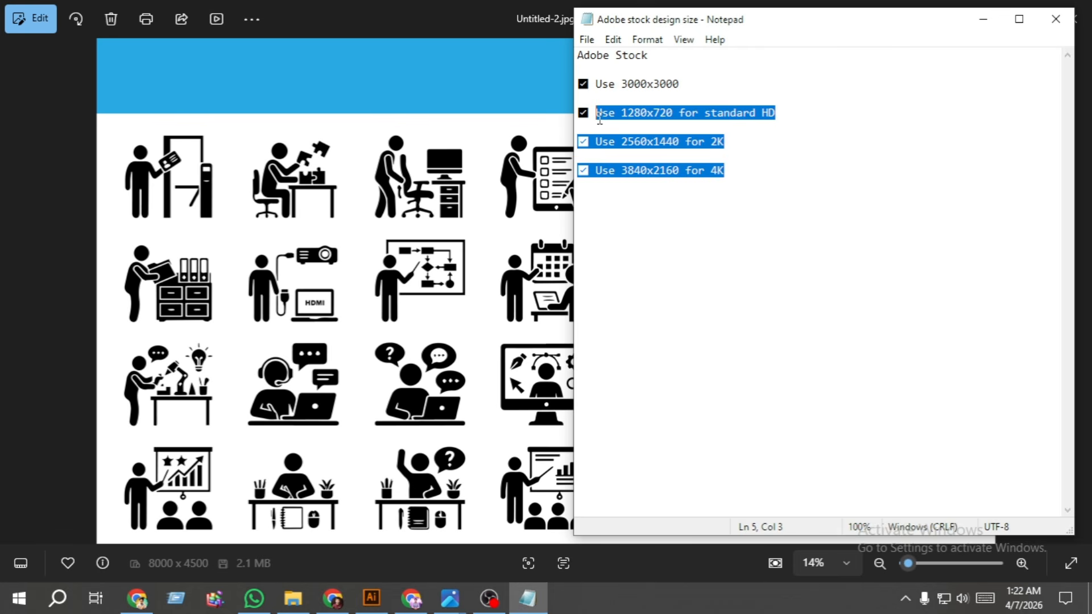
pyautogui.click(739, 186)
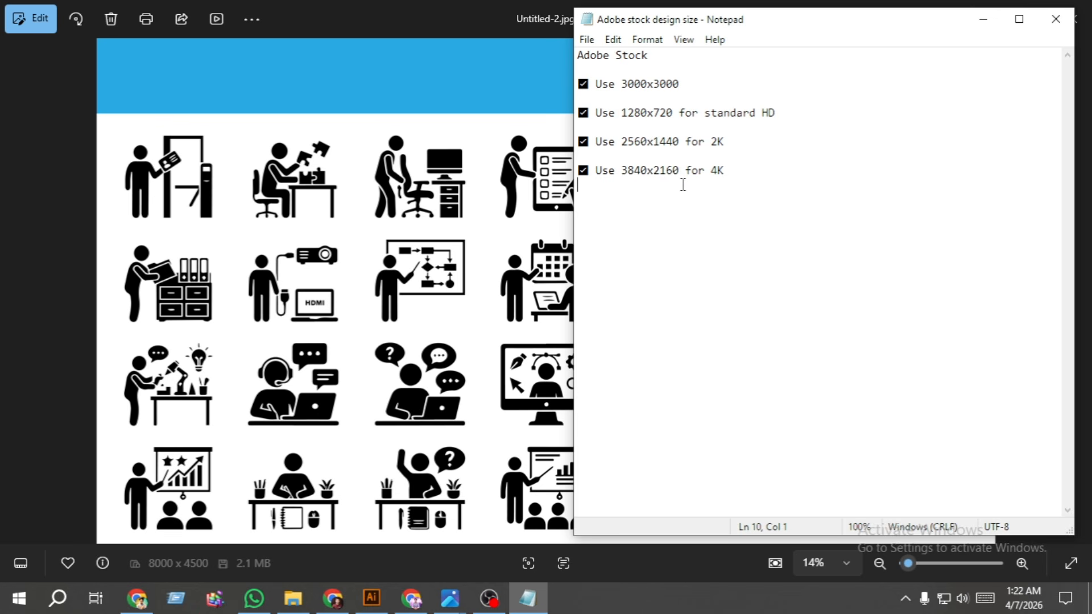
pyautogui.moveTo(685, 171); pyautogui.dragTo(598, 170)
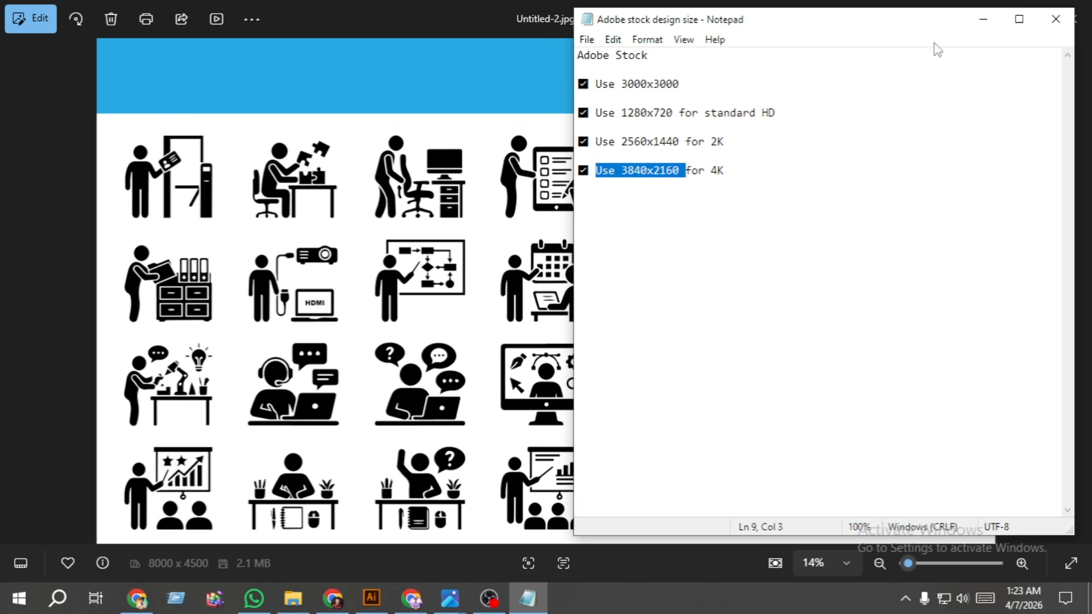
pyautogui.click(983, 21)
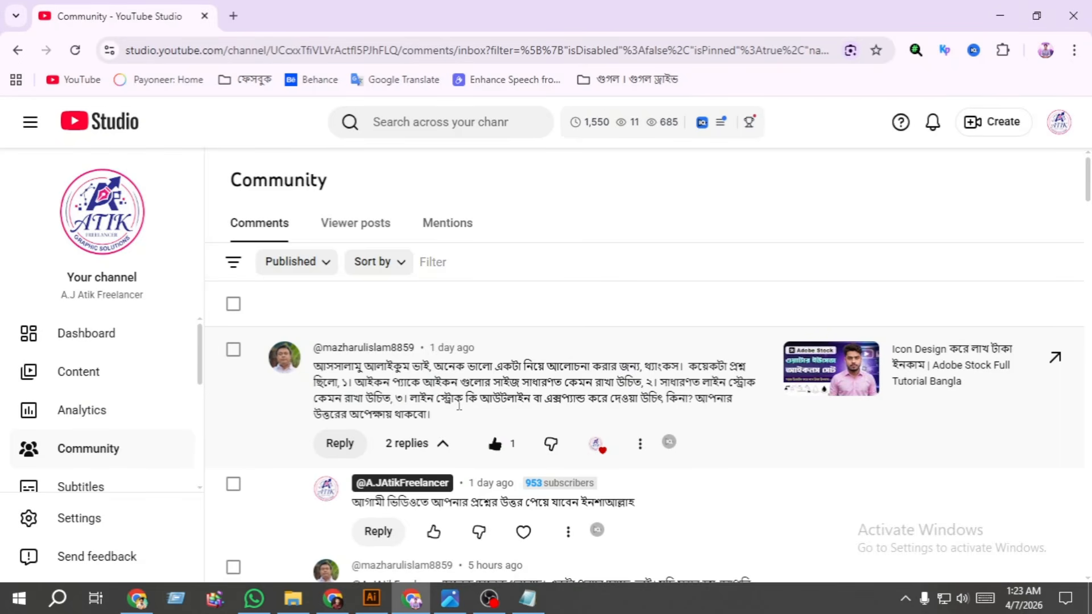
# - Highlight the viewer comment's question about whether line strokes should be outlined or expanded
pyautogui.moveTo(436, 398); pyautogui.dragTo(609, 404)
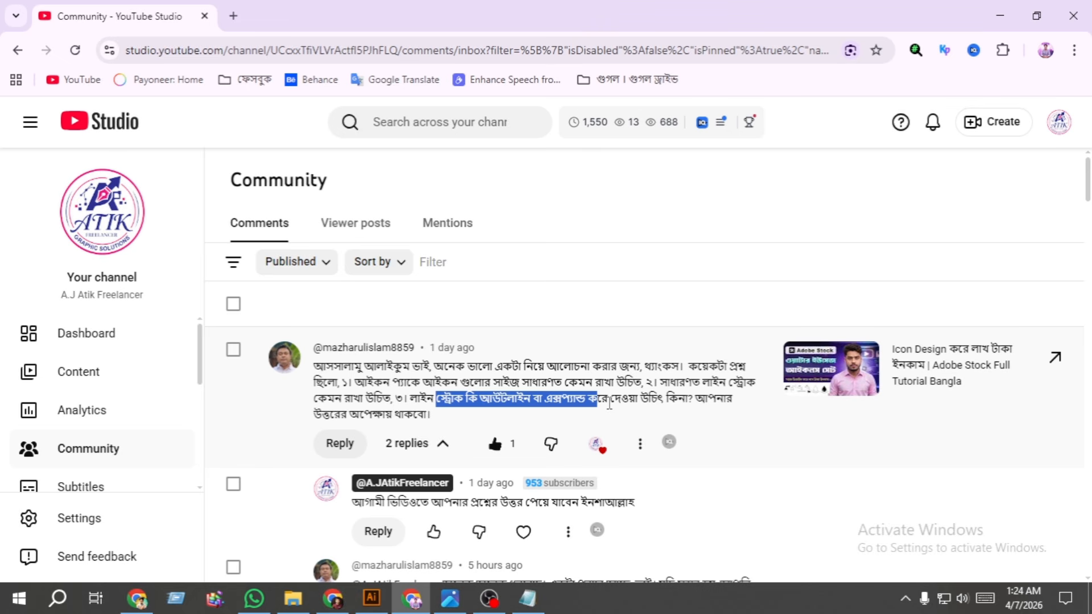
pyautogui.click(997, 15)
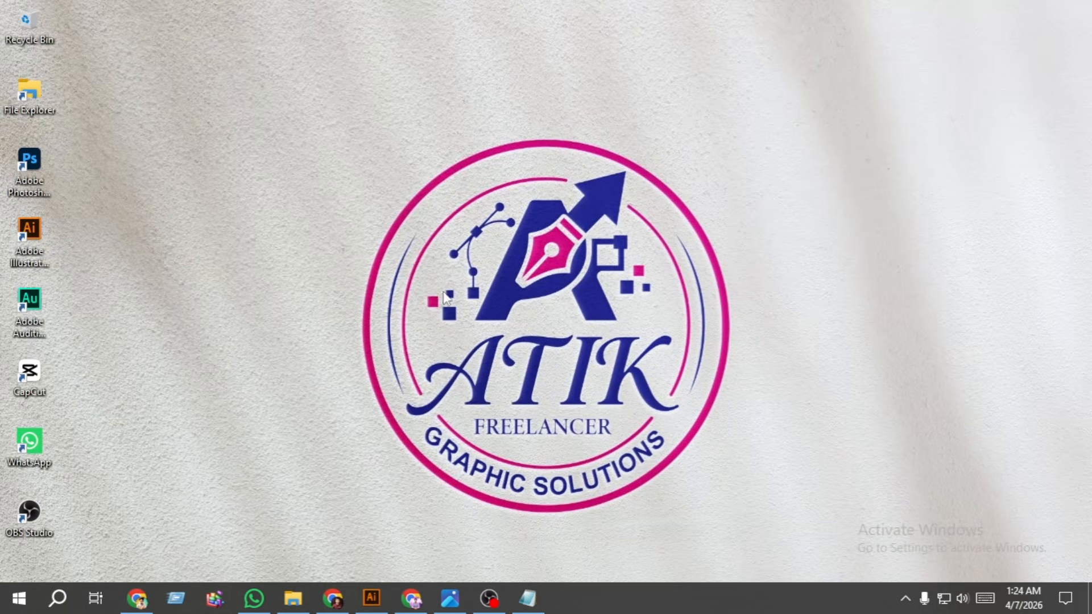
# - Switch to Illustrator and create a new landscape RGB document of 3840 x 2160 px with one artboard
pyautogui.click(367, 604)
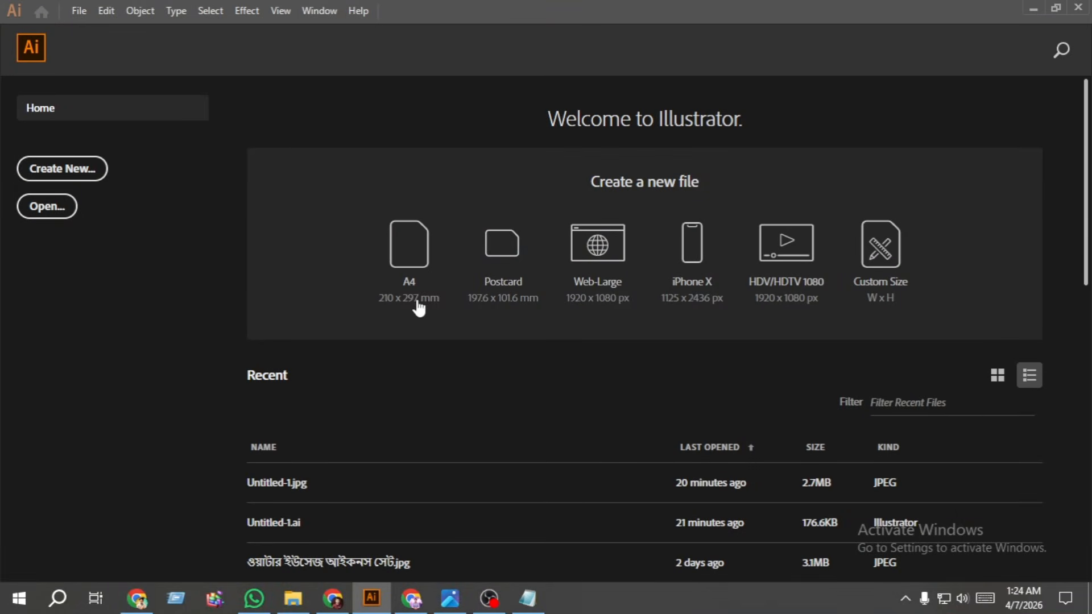
pyautogui.click(91, 173)
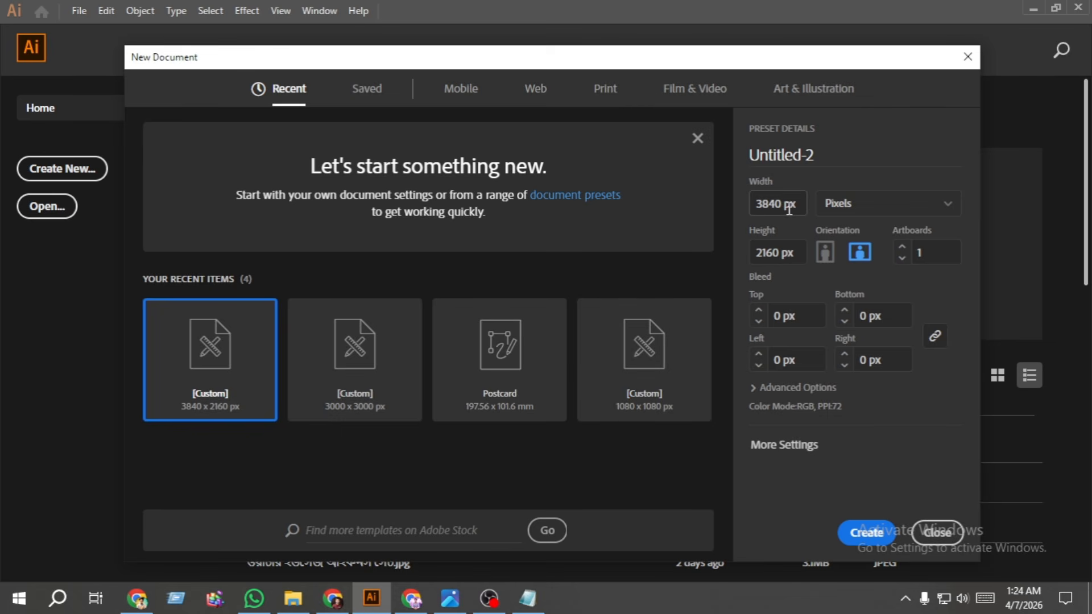
pyautogui.moveTo(757, 205); pyautogui.dragTo(798, 204)
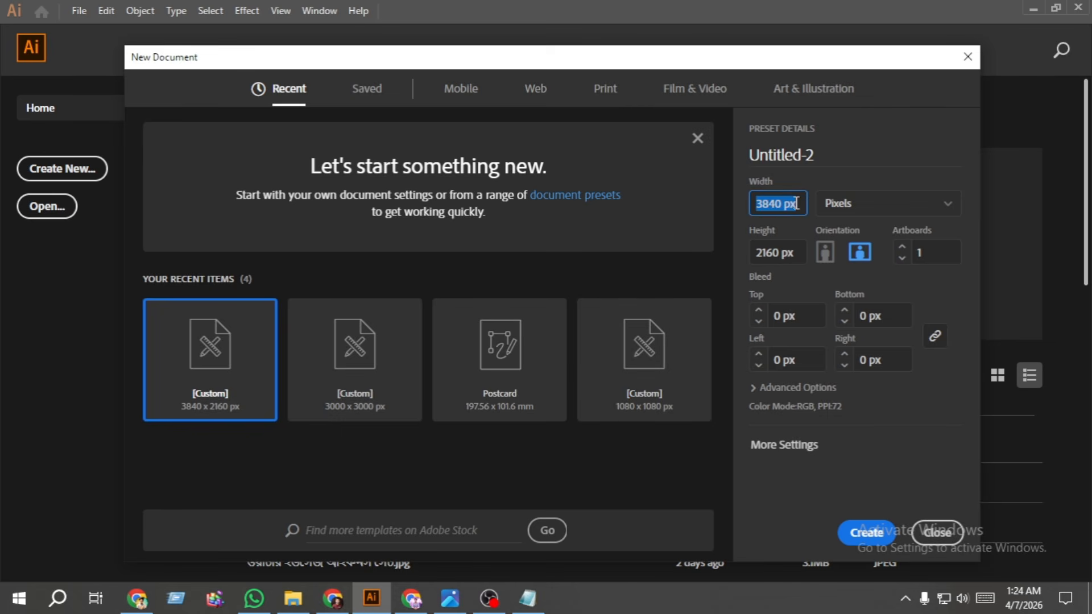
pyautogui.moveTo(759, 253); pyautogui.dragTo(803, 252)
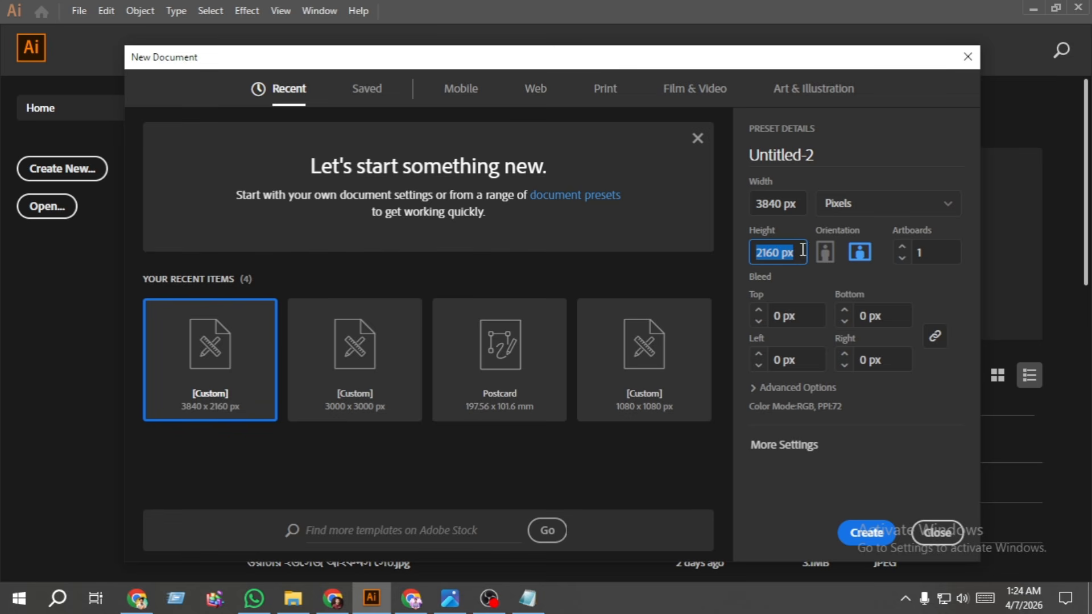
pyautogui.click(783, 447)
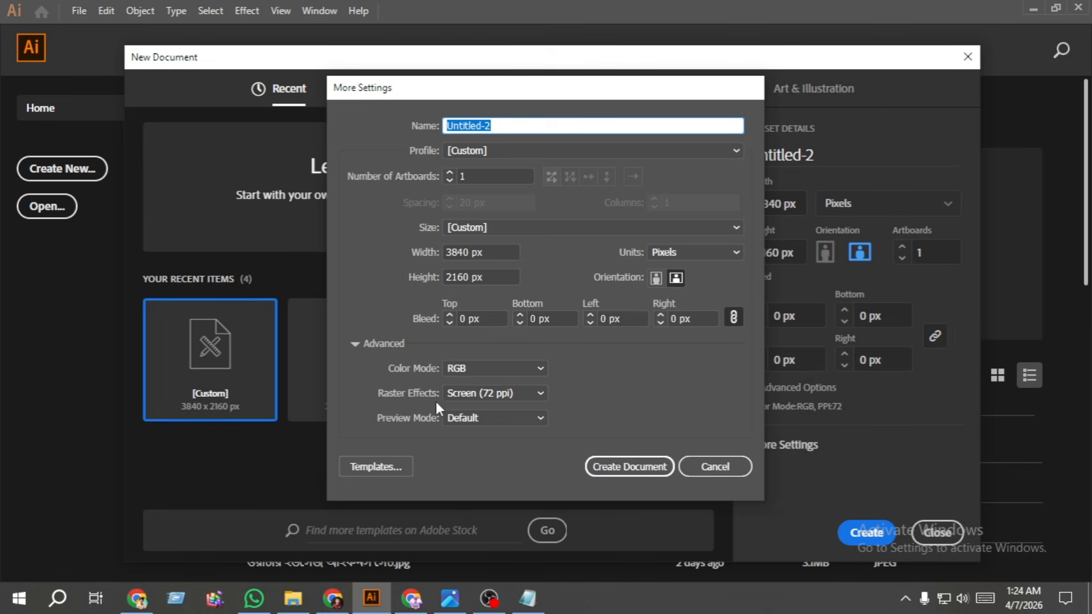
pyautogui.click(731, 471)
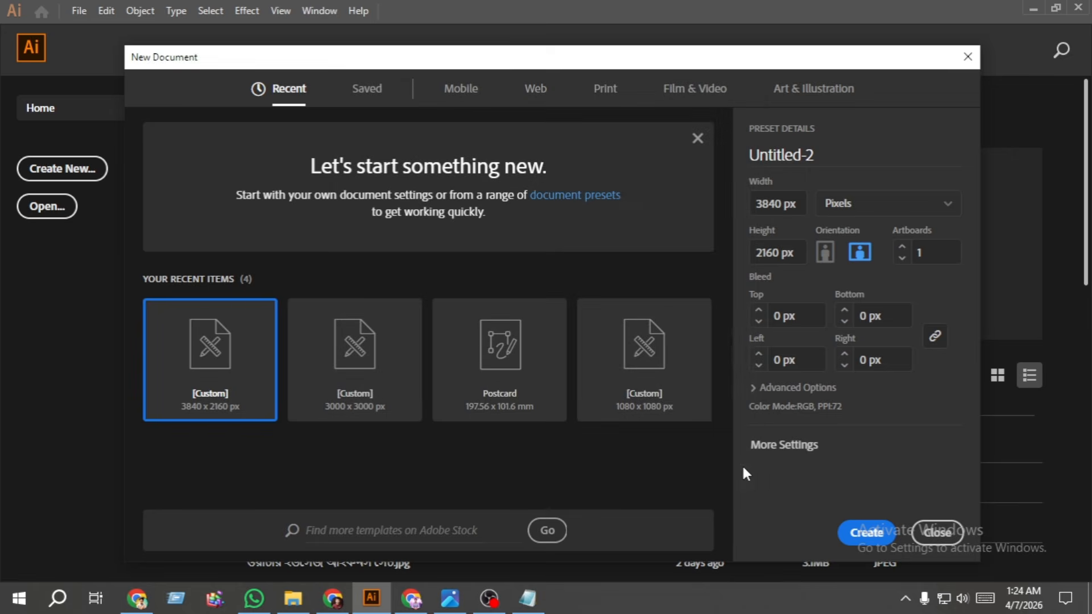
pyautogui.click(872, 540)
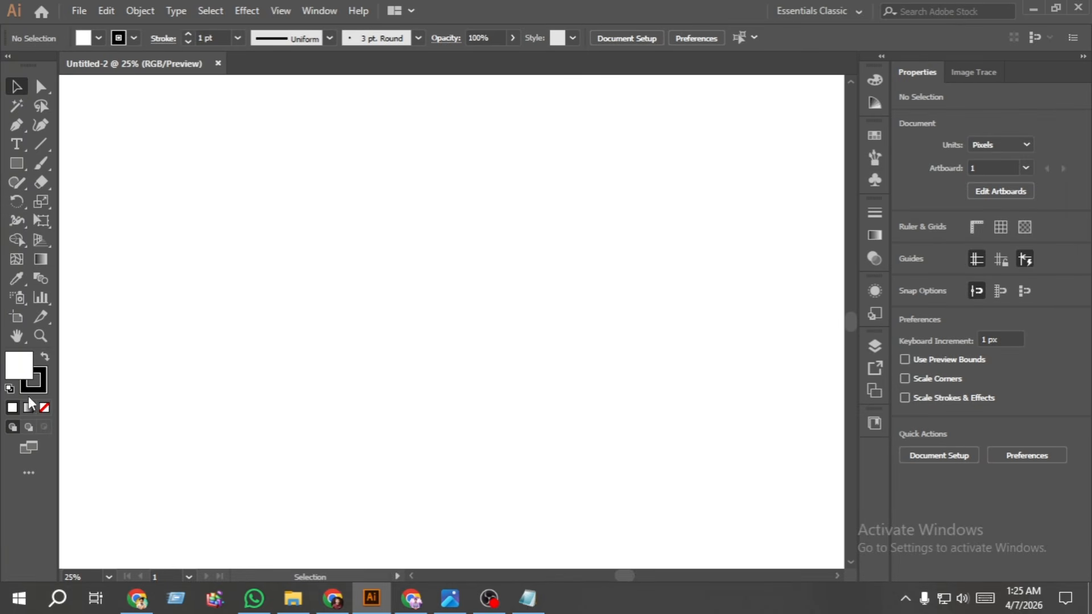
# - Draw four vertically stacked rectangles narrowing from about 350 px to about 101 px wide, with no fill and a 15 pt black stroke
pyautogui.click(44, 408)
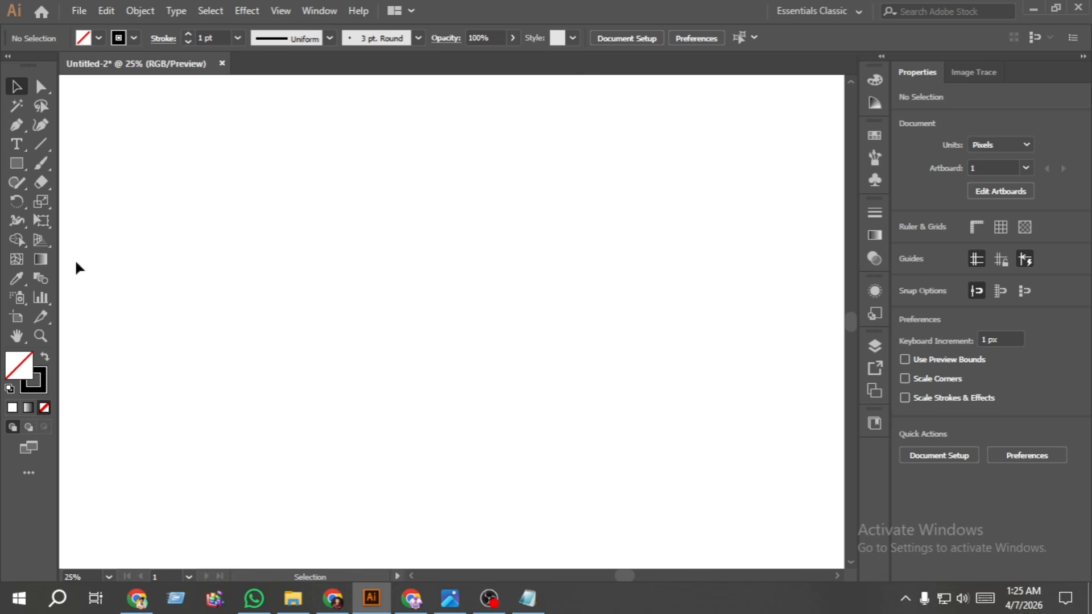
pyautogui.click(17, 164)
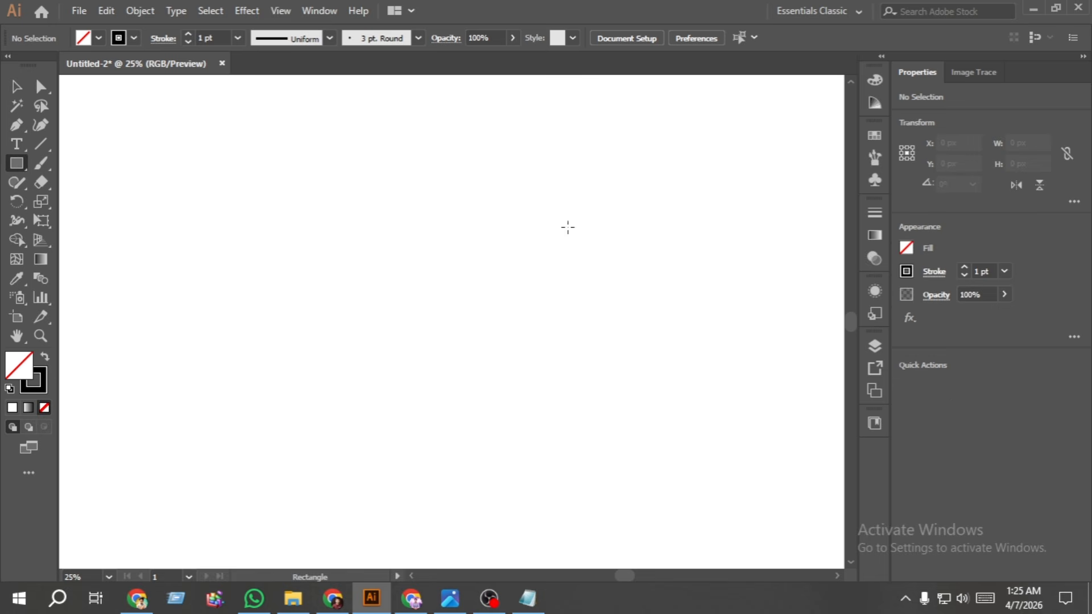
pyautogui.click(964, 267)
pyautogui.click(965, 268)
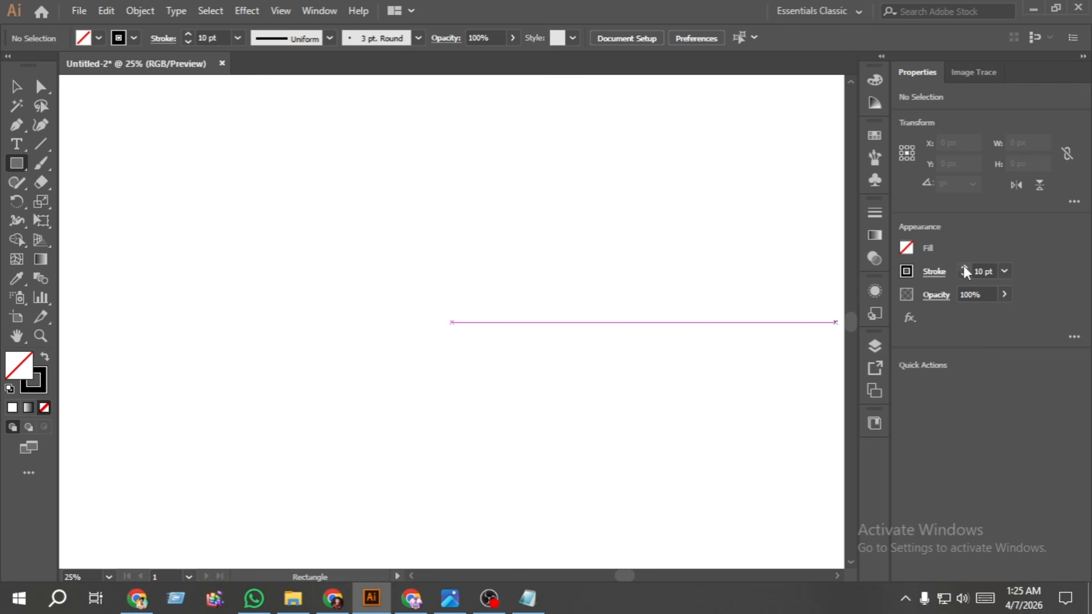
pyautogui.click(965, 268)
pyautogui.click(965, 268)
pyautogui.click(965, 268)
pyautogui.click(965, 267)
pyautogui.moveTo(341, 167); pyautogui.dragTo(423, 201)
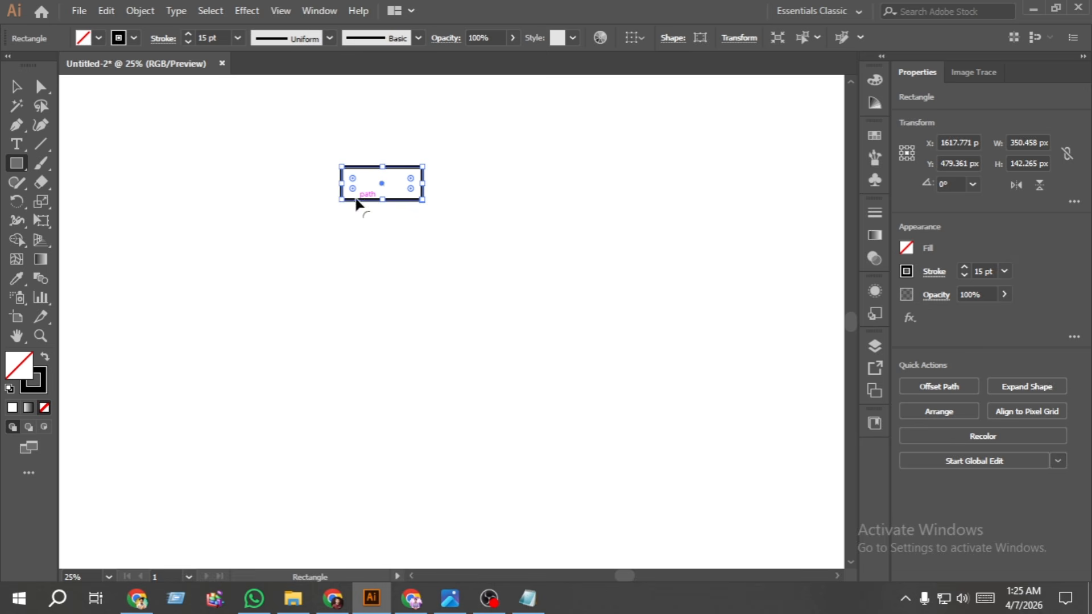
pyautogui.moveTo(353, 200); pyautogui.dragTo(415, 256)
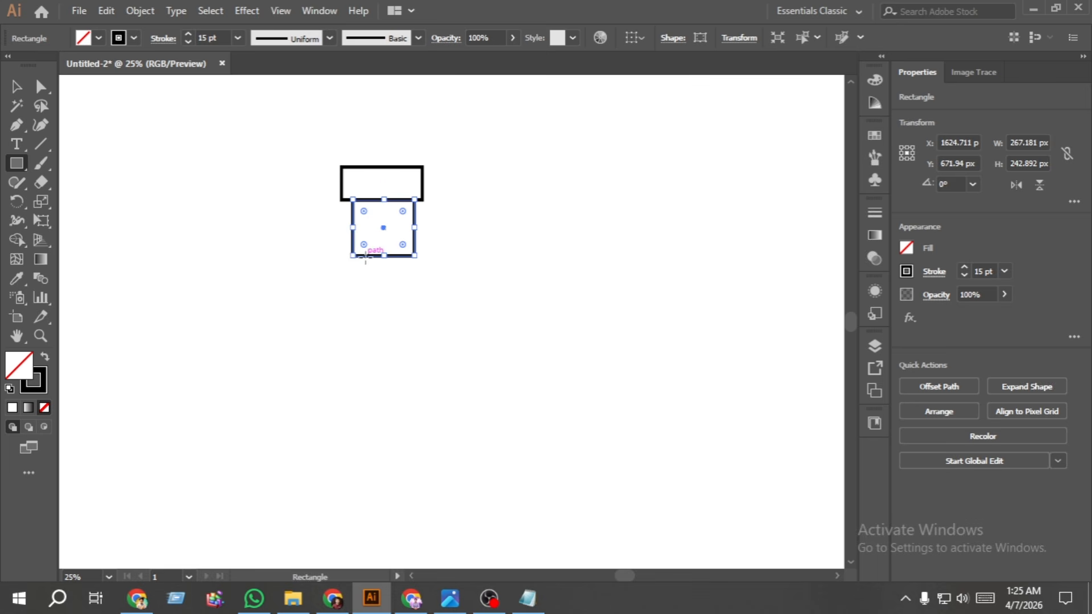
pyautogui.moveTo(364, 257); pyautogui.dragTo(397, 401)
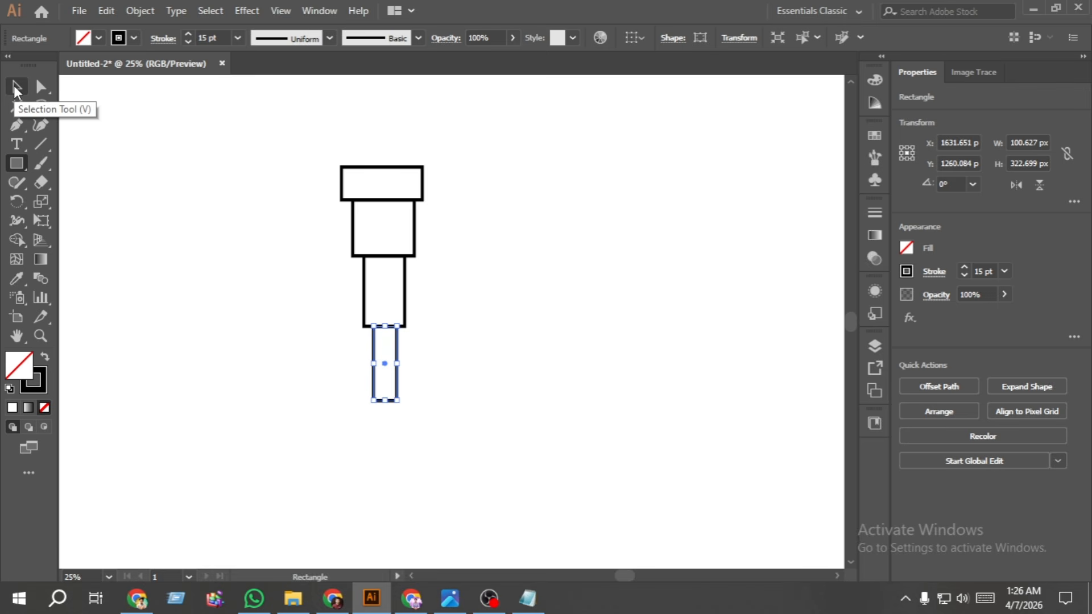
# - Centre-align the four stacked rectangles horizontally and stretch them taller together, keeping their widths
pyautogui.click(16, 87)
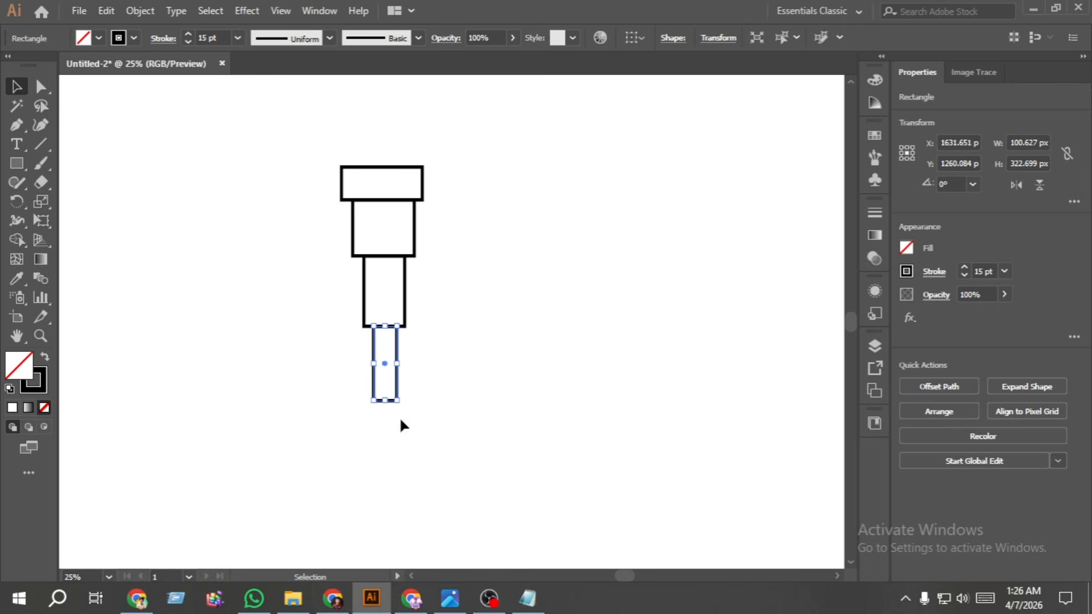
pyautogui.moveTo(415, 419); pyautogui.dragTo(302, 171)
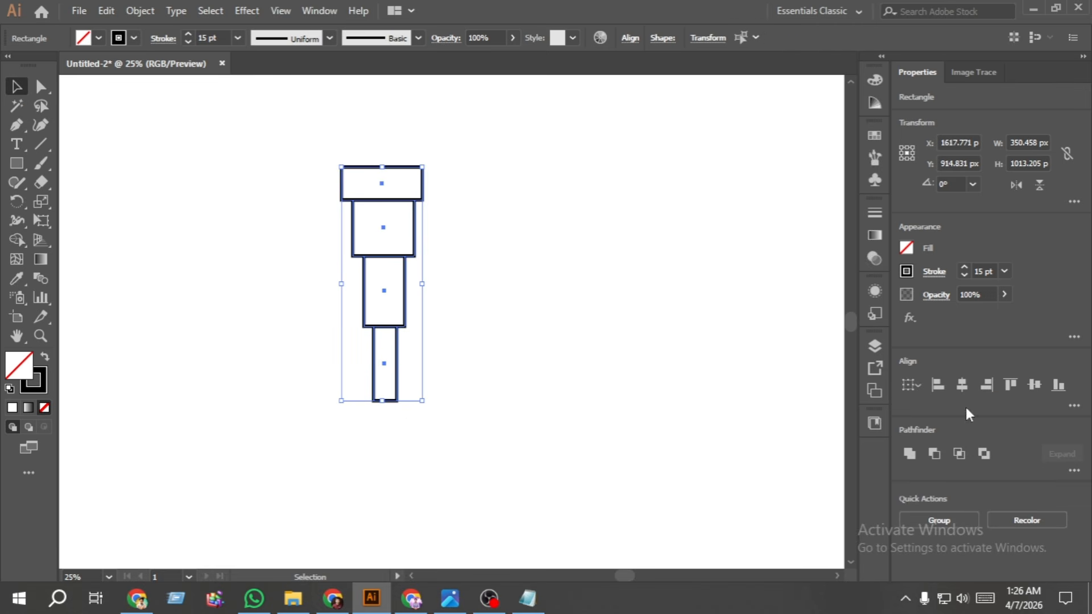
pyautogui.click(963, 385)
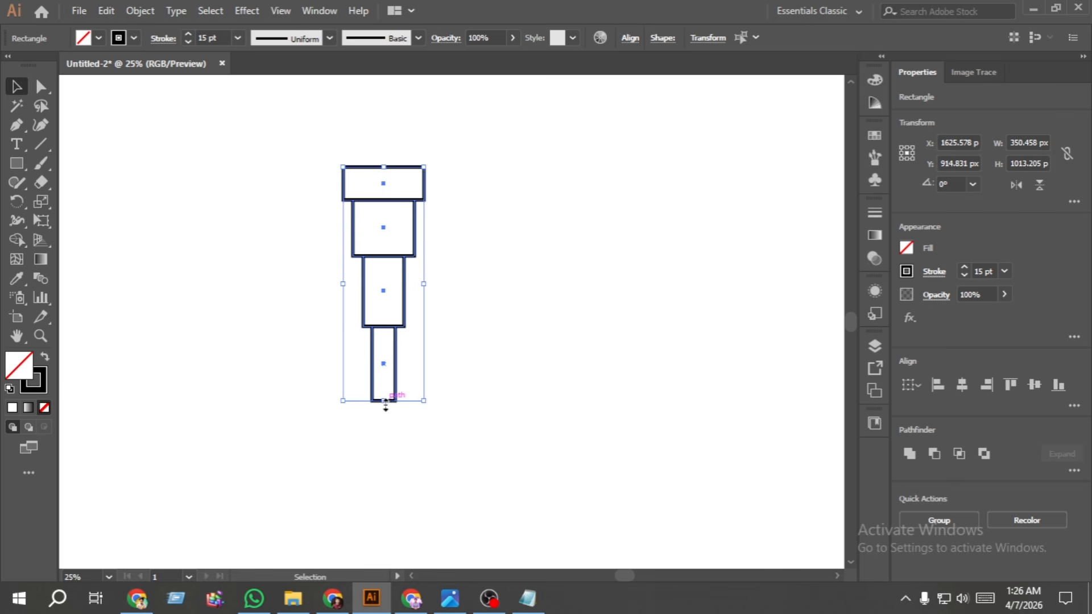
pyautogui.moveTo(383, 401); pyautogui.dragTo(384, 427)
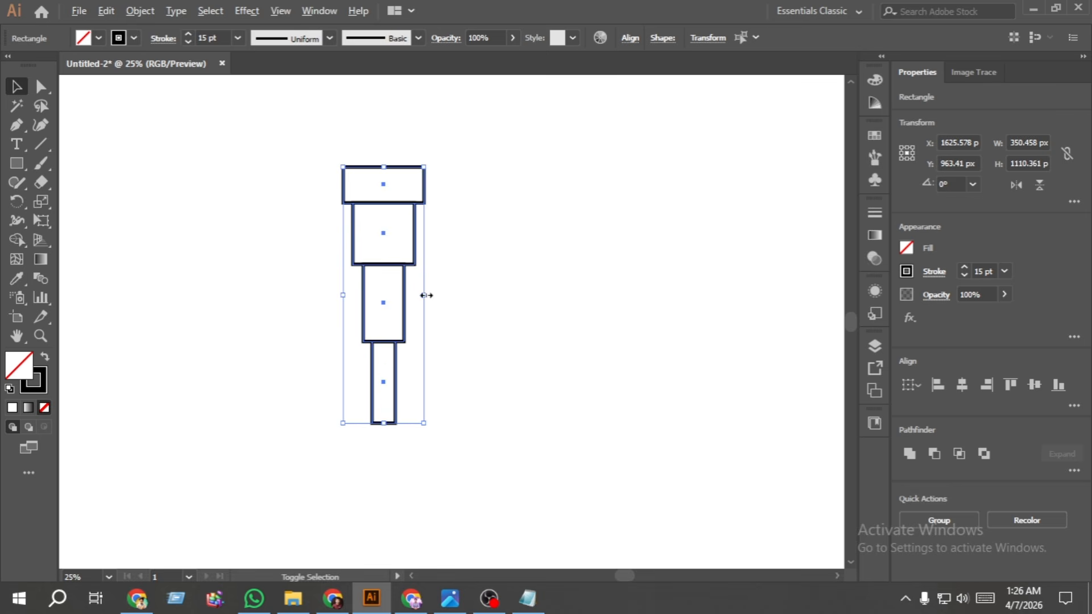
pyautogui.click(302, 255)
# - Draw a flat rectangle about 226 x 45 px beneath the narrowest tube and fully round its corners to about 22.55 px
pyautogui.click(17, 164)
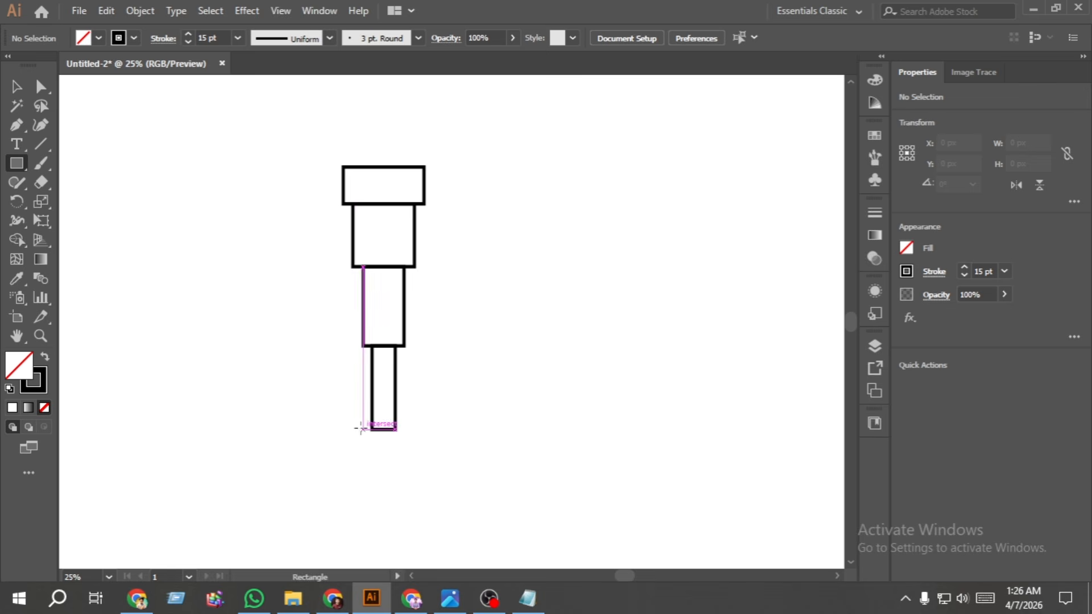
pyautogui.moveTo(358, 428); pyautogui.dragTo(410, 439)
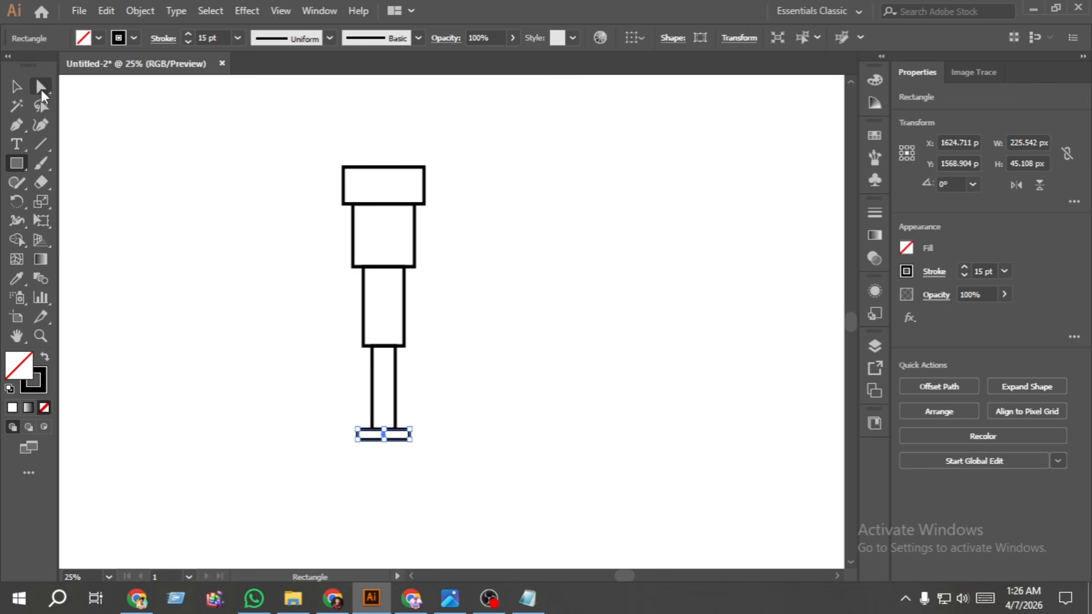
pyautogui.click(41, 85)
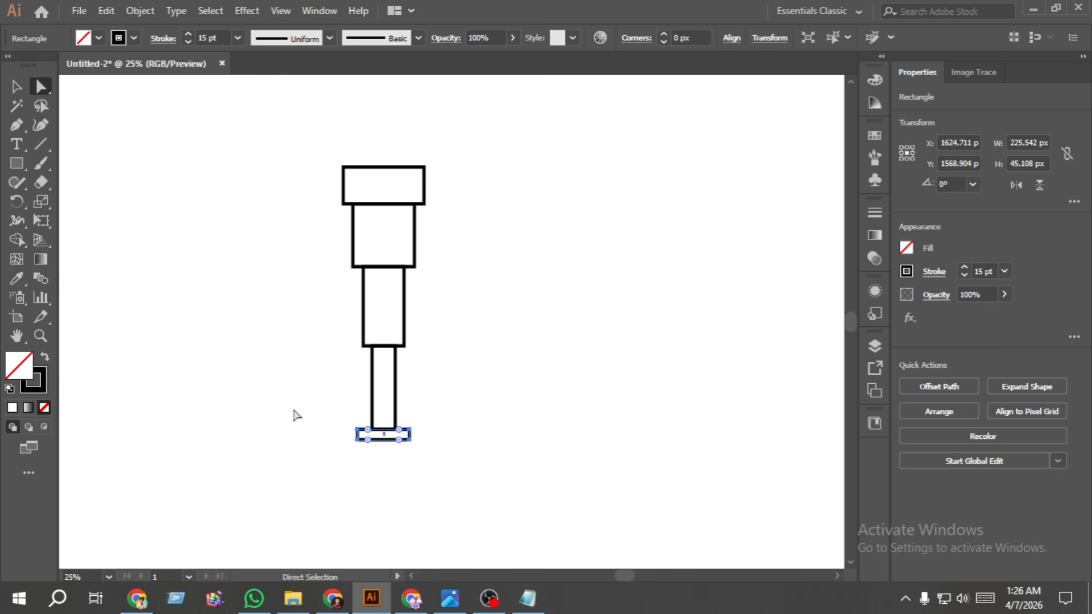
pyautogui.moveTo(367, 442); pyautogui.dragTo(363, 444)
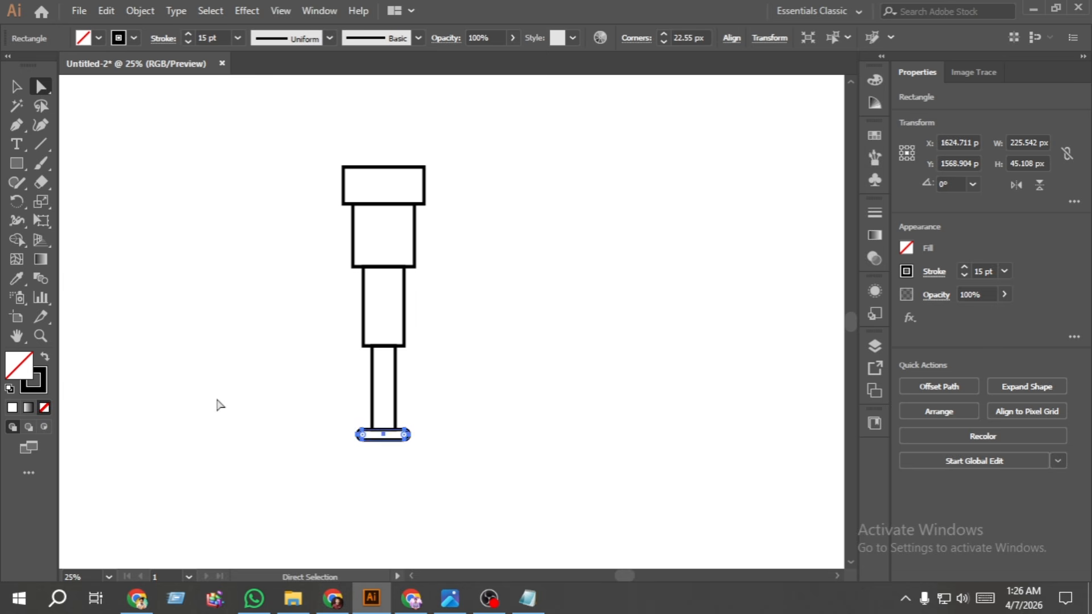
pyautogui.click(219, 404)
# - Centre-align all five telescope shapes horizontally and group them
pyautogui.click(26, 89)
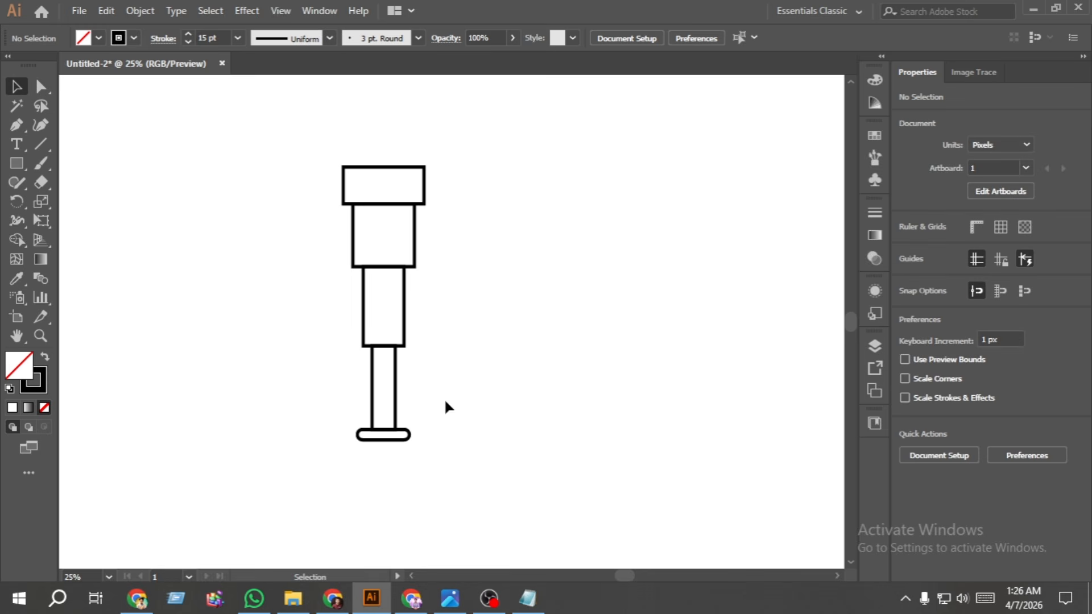
pyautogui.moveTo(425, 458); pyautogui.dragTo(304, 161)
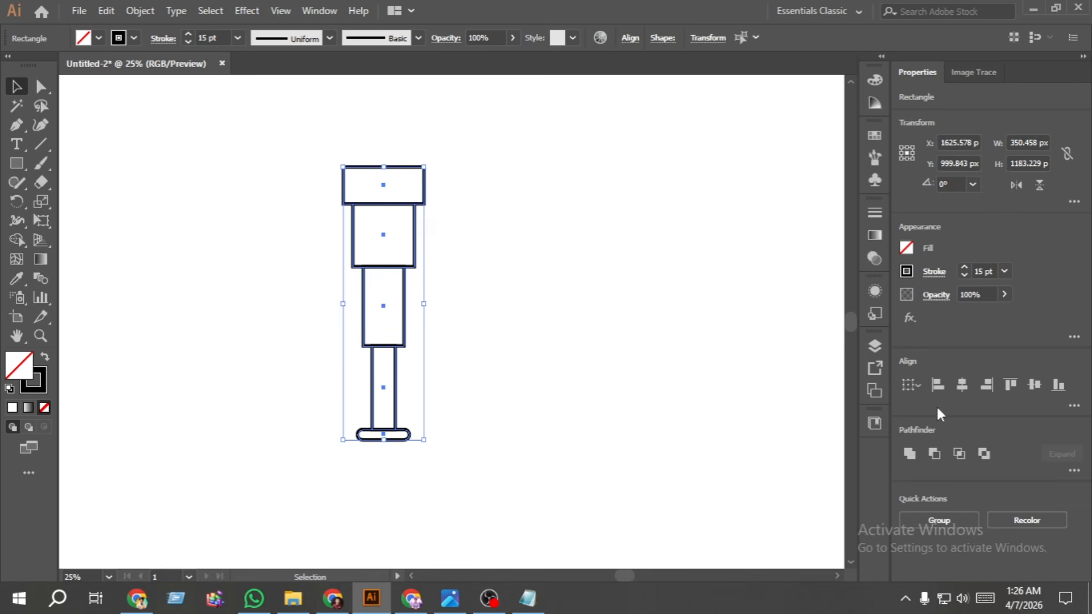
pyautogui.click(962, 385)
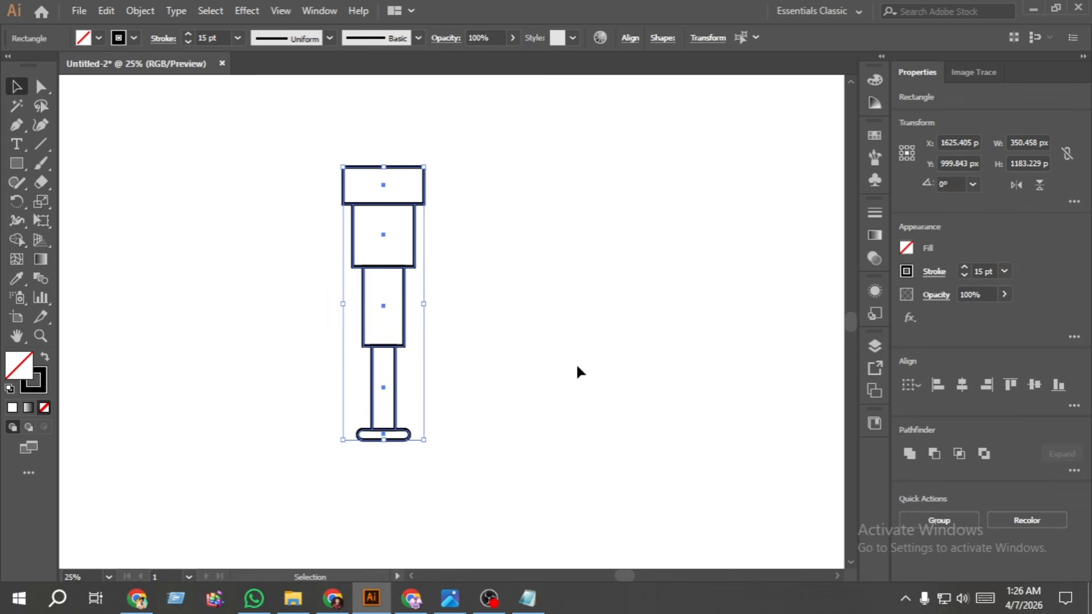
pyautogui.hotkey('ctrl', 'g')
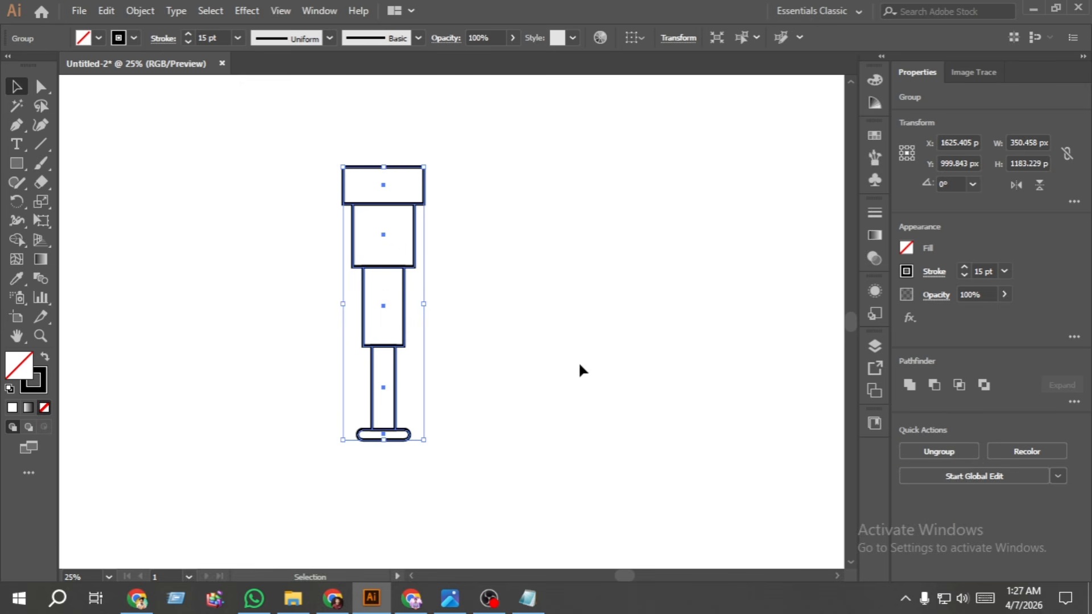
# - Rotate the telescope group clockwise so its wide end points up and to the right, and move it higher on the artboard
pyautogui.moveTo(429, 161); pyautogui.dragTo(549, 290)
pyautogui.moveTo(426, 313); pyautogui.dragTo(395, 186)
pyautogui.click(221, 229)
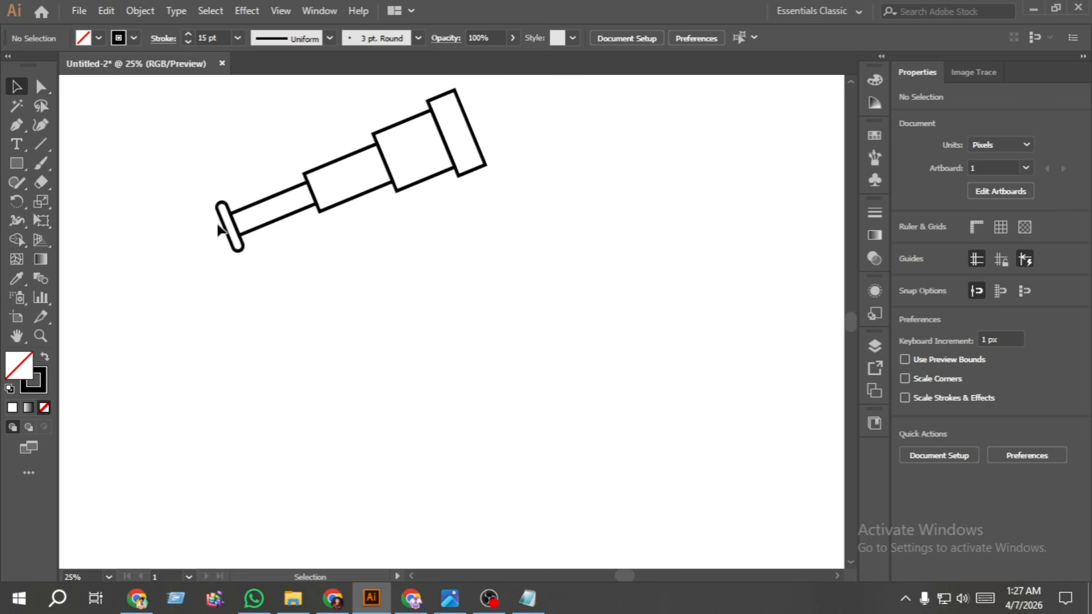
# - Draw a vertical tripod line below the telescope and a leg slanting down-left from its upper end, spanning about 253 x 434 px
pyautogui.click(41, 144)
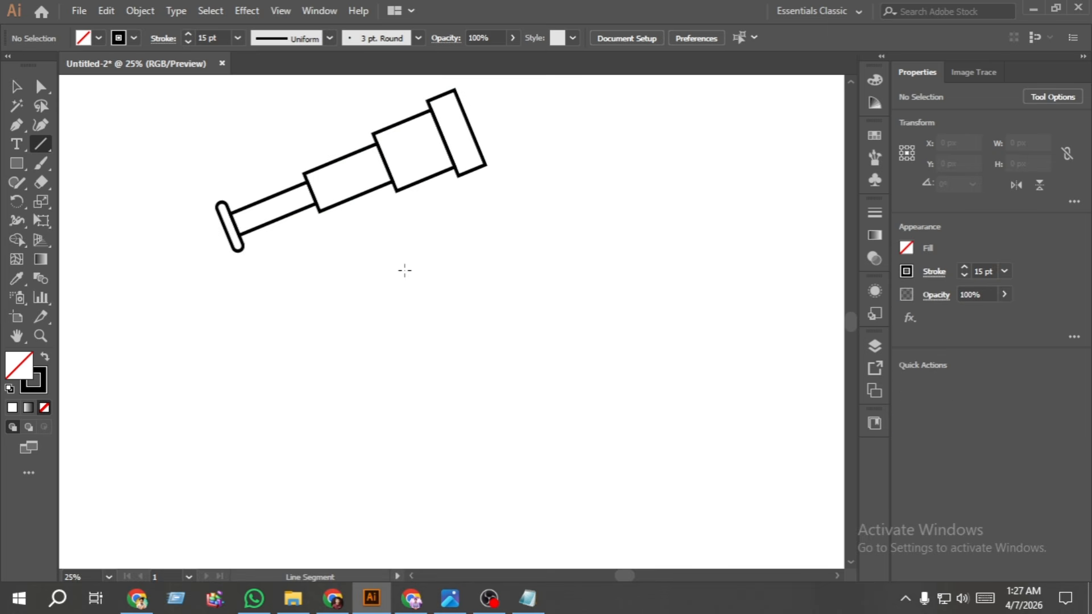
pyautogui.moveTo(412, 257); pyautogui.dragTo(414, 356)
pyautogui.moveTo(414, 257); pyautogui.dragTo(355, 356)
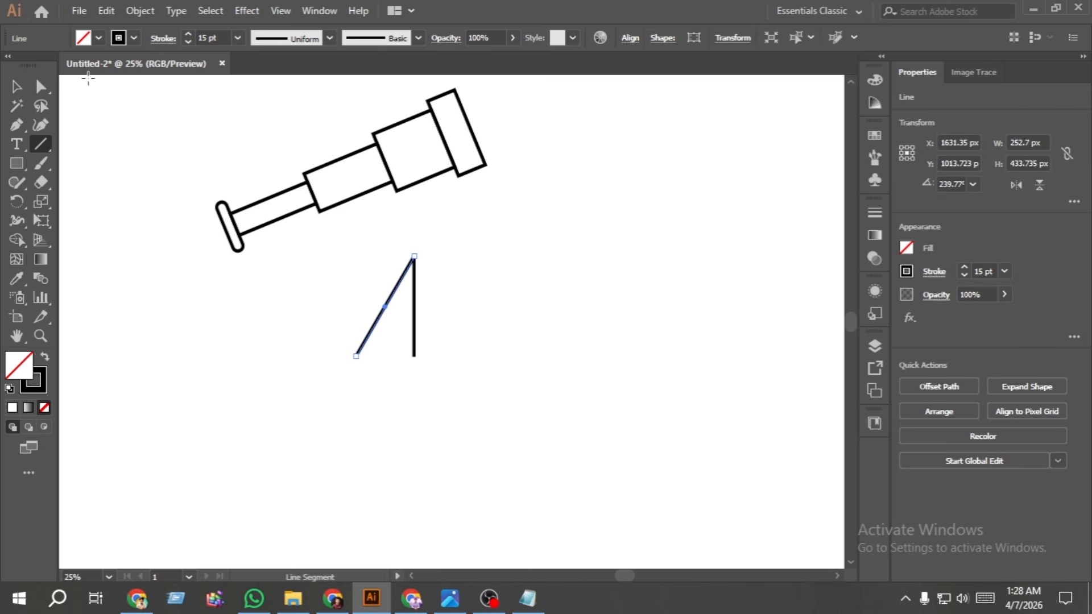
pyautogui.click(16, 86)
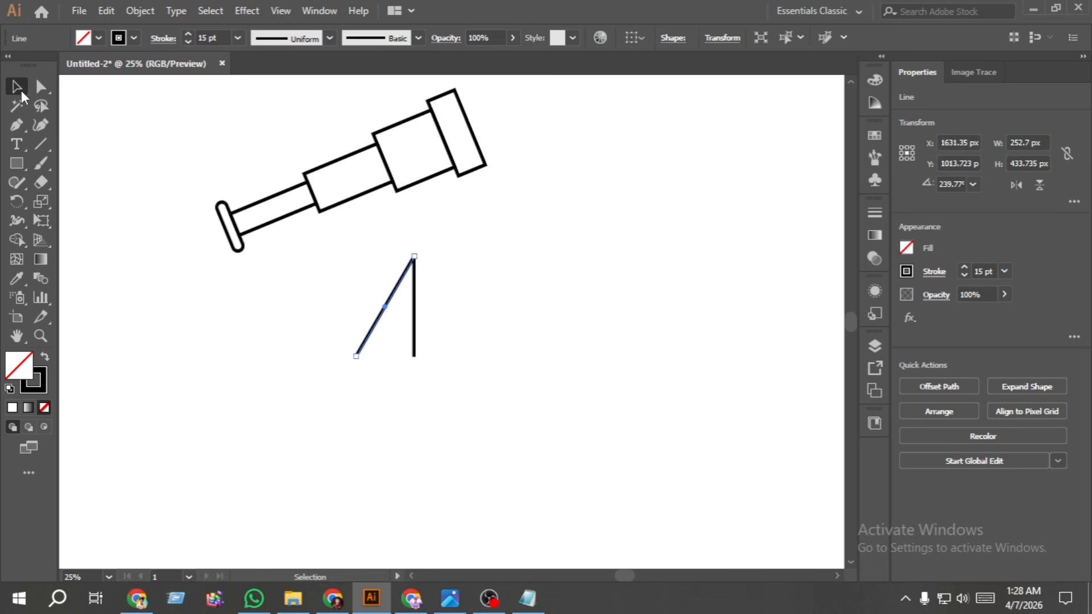
# - Reflect a copy of the slanted tripod leg across the vertical axis and place it as the matching leg beside the vertical line
pyautogui.rightClick(381, 337)
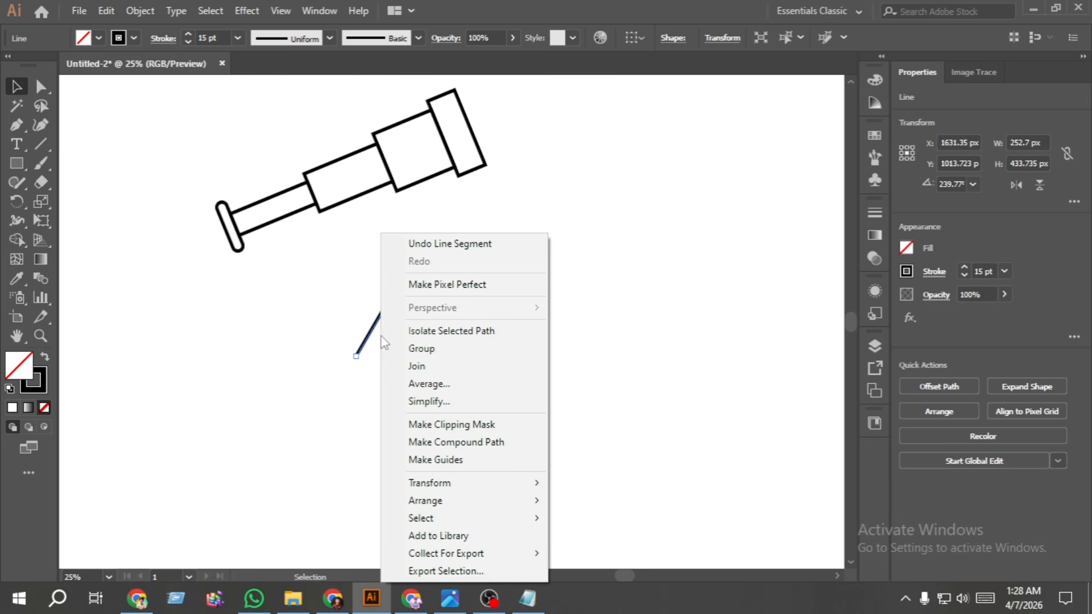
pyautogui.moveTo(500, 483)
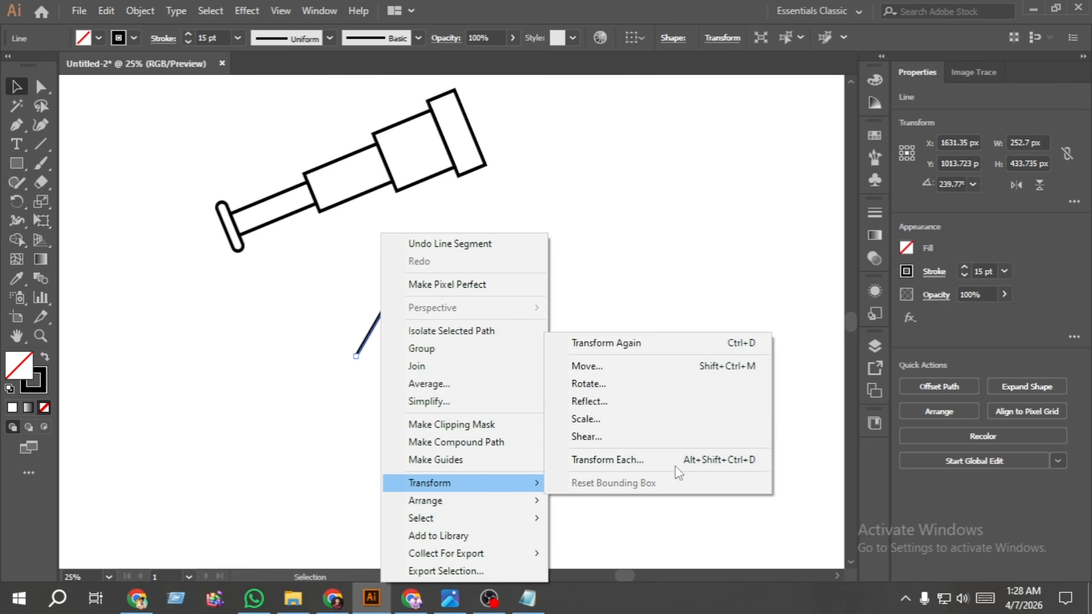
pyautogui.click(640, 404)
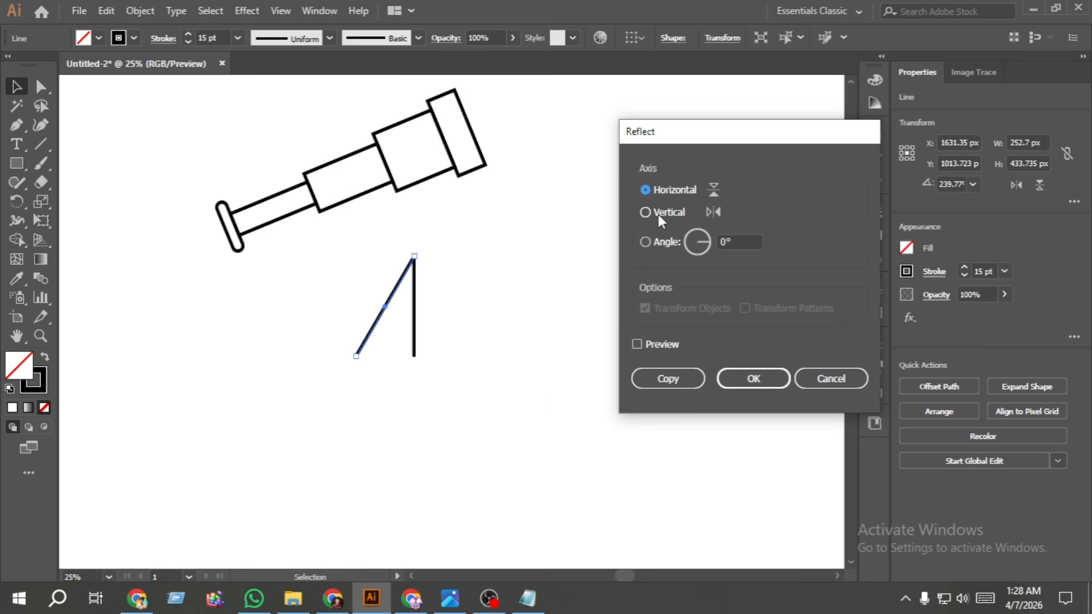
pyautogui.click(658, 214)
pyautogui.click(667, 379)
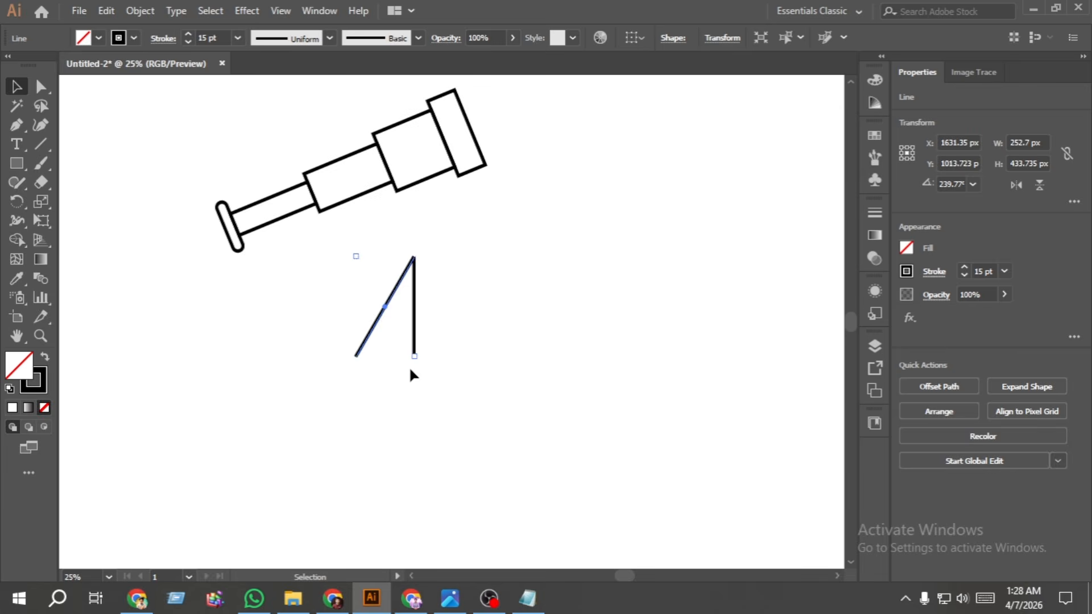
pyautogui.moveTo(395, 326); pyautogui.dragTo(451, 325)
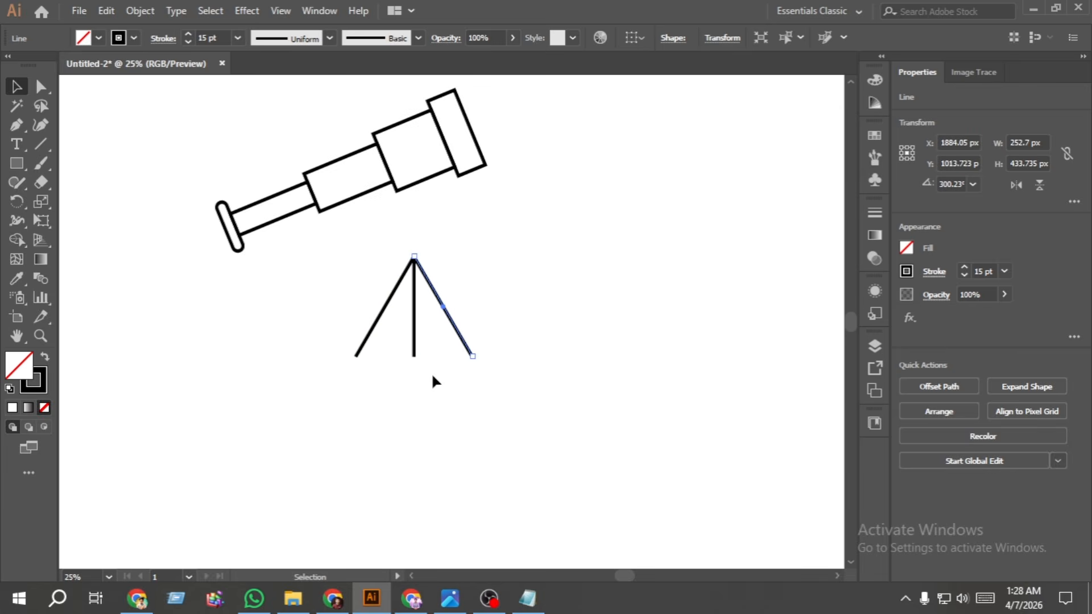
# - Group the three tripod lines
pyautogui.moveTo(527, 392); pyautogui.dragTo(337, 308)
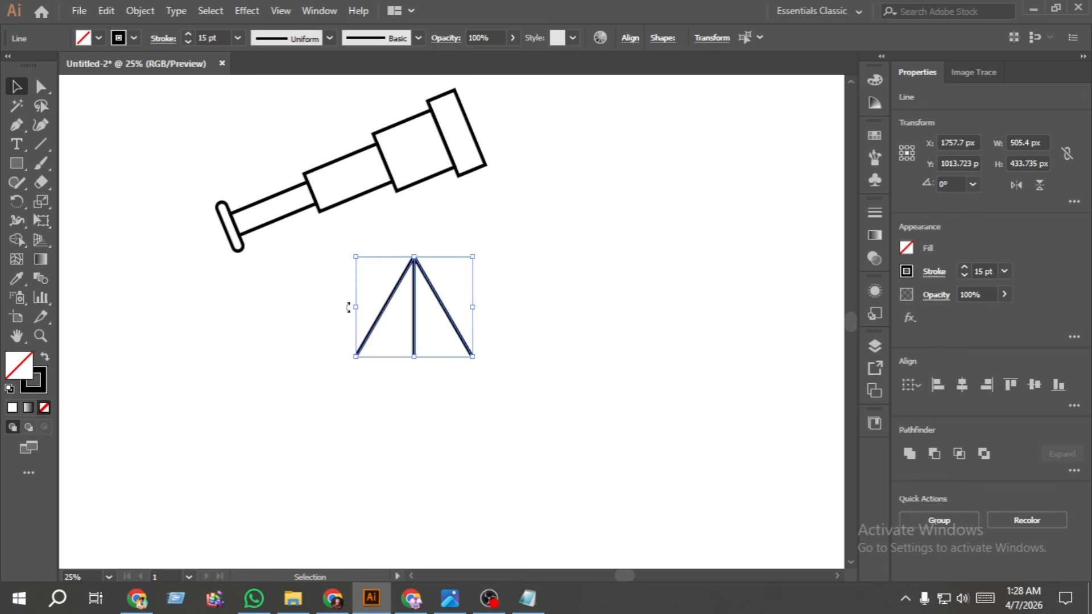
pyautogui.rightClick(348, 314)
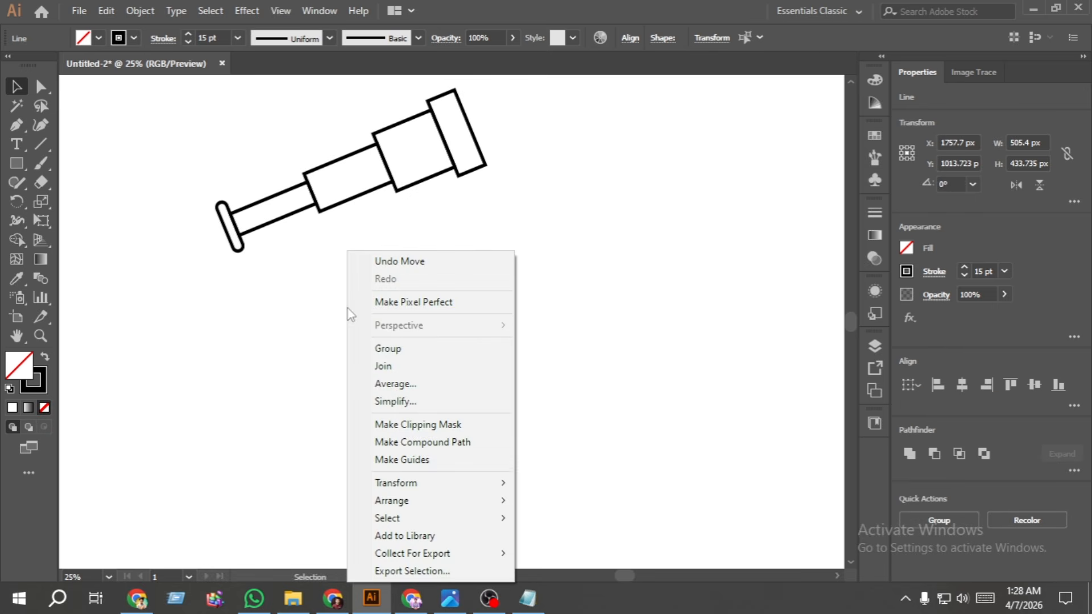
pyautogui.click(408, 351)
pyautogui.click(413, 380)
# - Draw a circle about 38 px in diameter centred over the tripod's apex and nudge it up 3 px
pyautogui.click(16, 163)
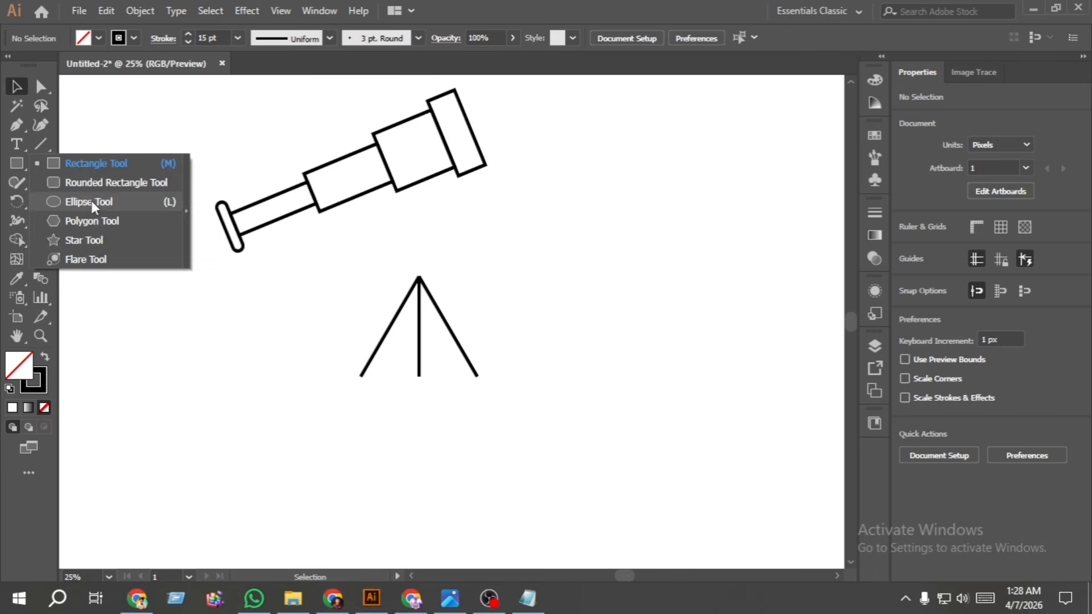
pyautogui.click(91, 202)
pyautogui.scroll(4, 418, 273)
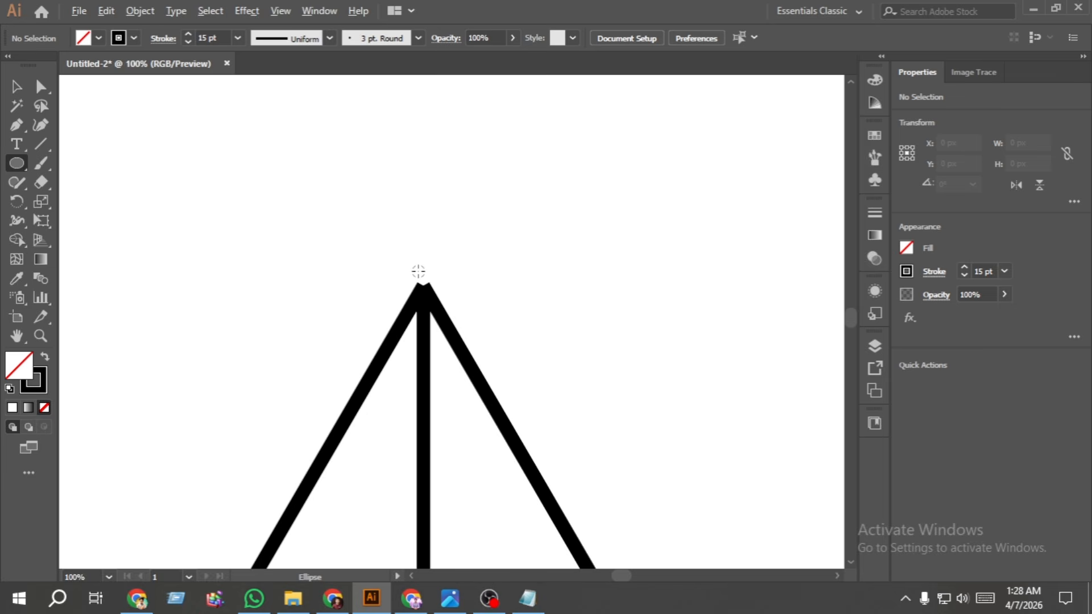
pyautogui.scroll(-1, 418, 272)
pyautogui.scroll(3, 418, 272)
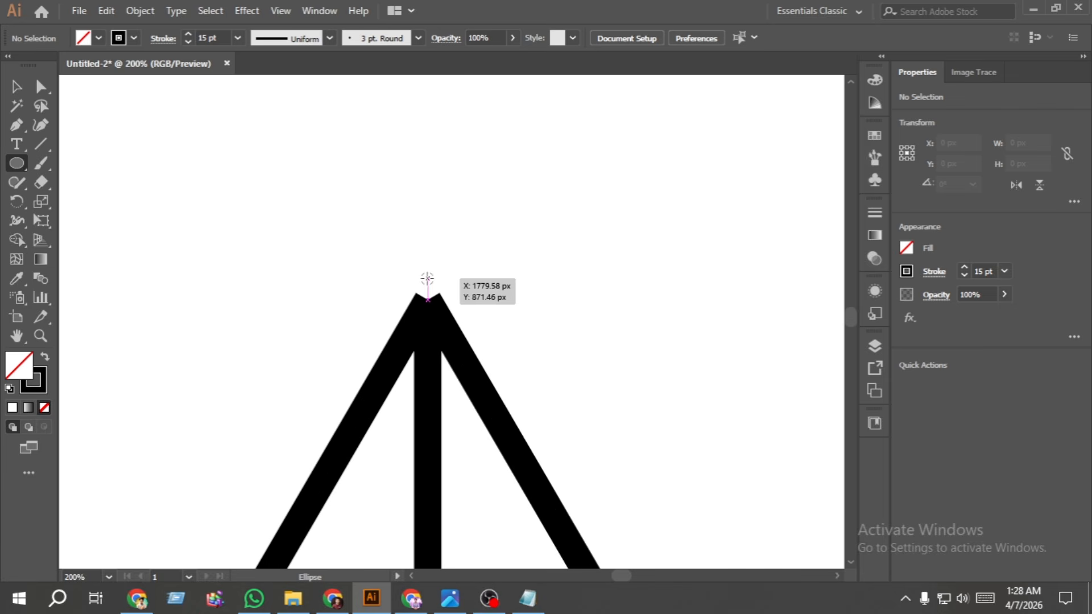
pyautogui.moveTo(427, 278); pyautogui.dragTo(464, 289)
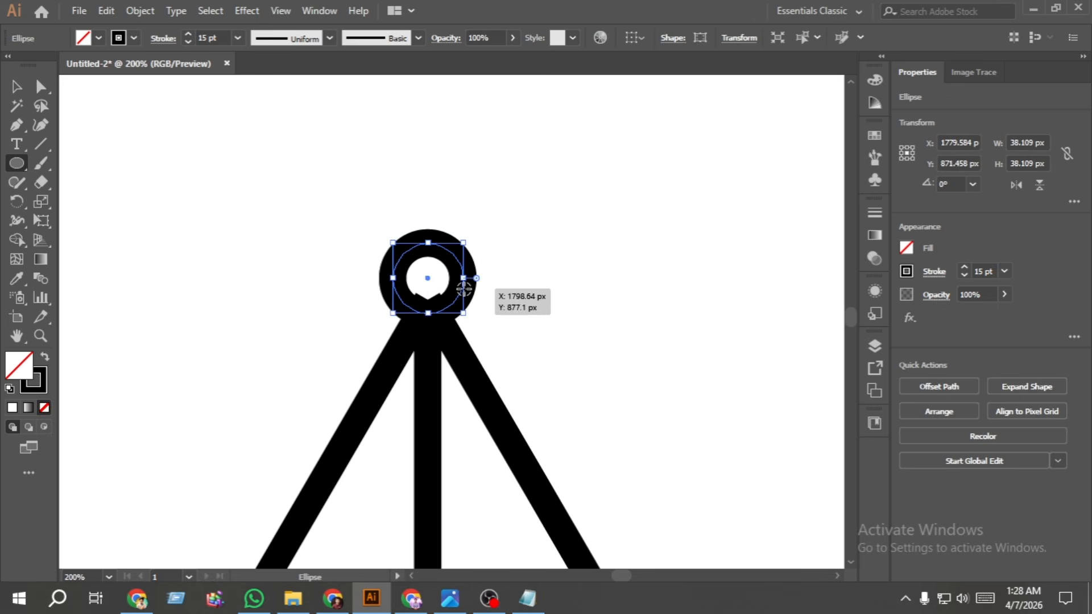
pyautogui.press('Up')
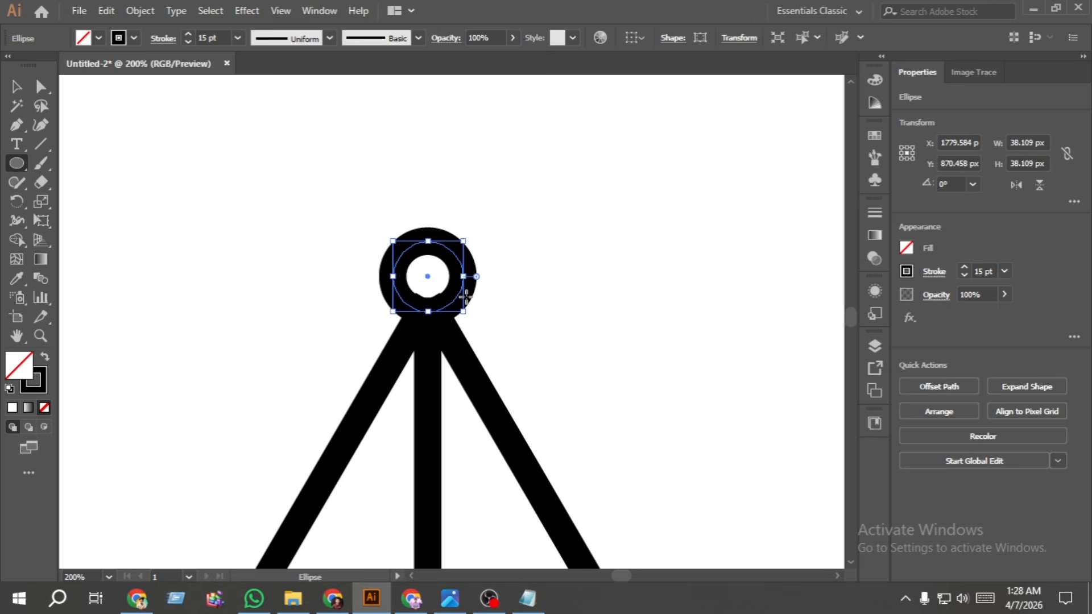
pyautogui.press('Up')
pyautogui.press('Up')
pyautogui.press('Up')
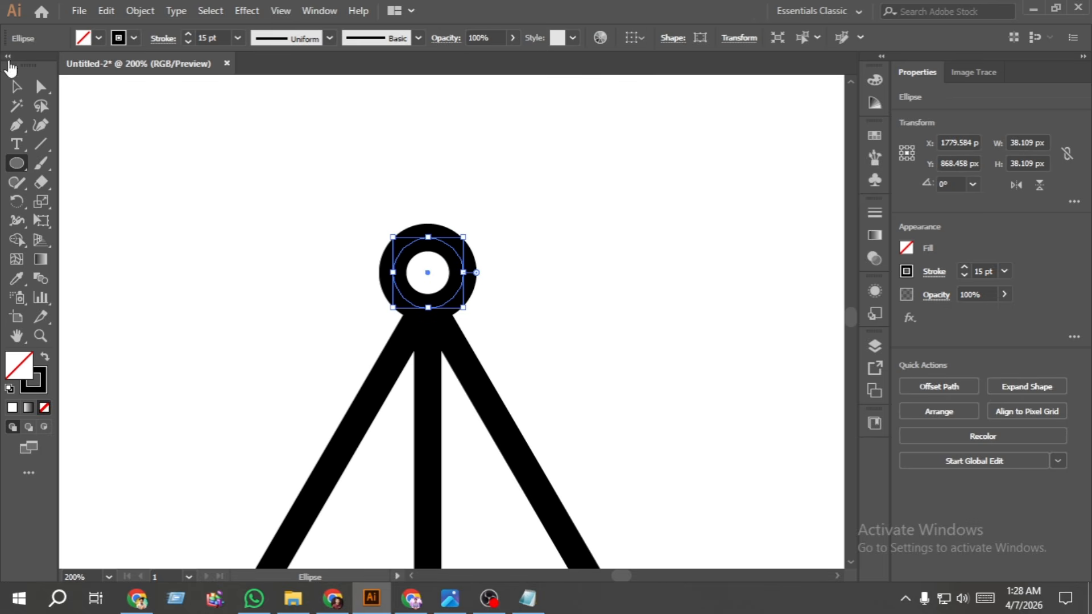
# - Enlarge the apex circle from its centre to about 77 px in diameter and nudge it down 3 px
pyautogui.click(16, 86)
pyautogui.click(227, 276)
pyautogui.scroll(-4, 284, 353)
pyautogui.scroll(2, 305, 338)
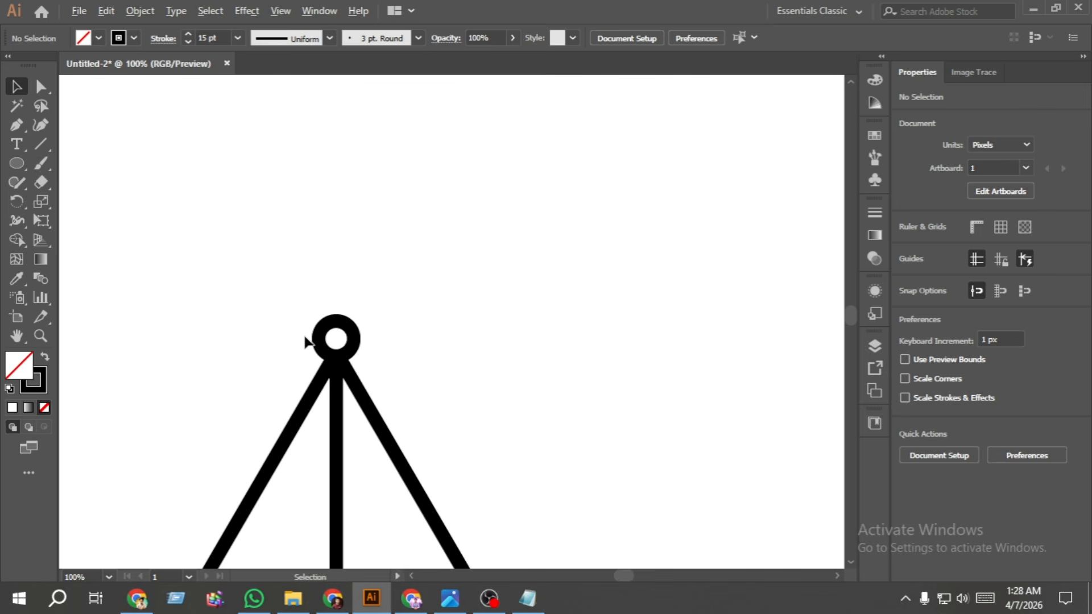
pyautogui.click(356, 344)
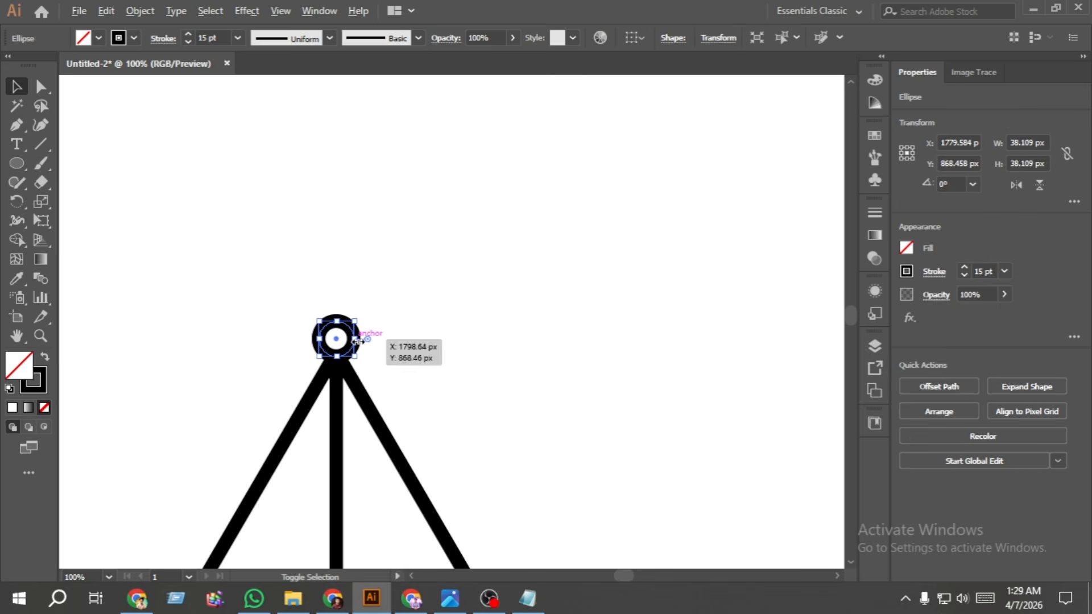
pyautogui.moveTo(355, 344); pyautogui.dragTo(374, 343)
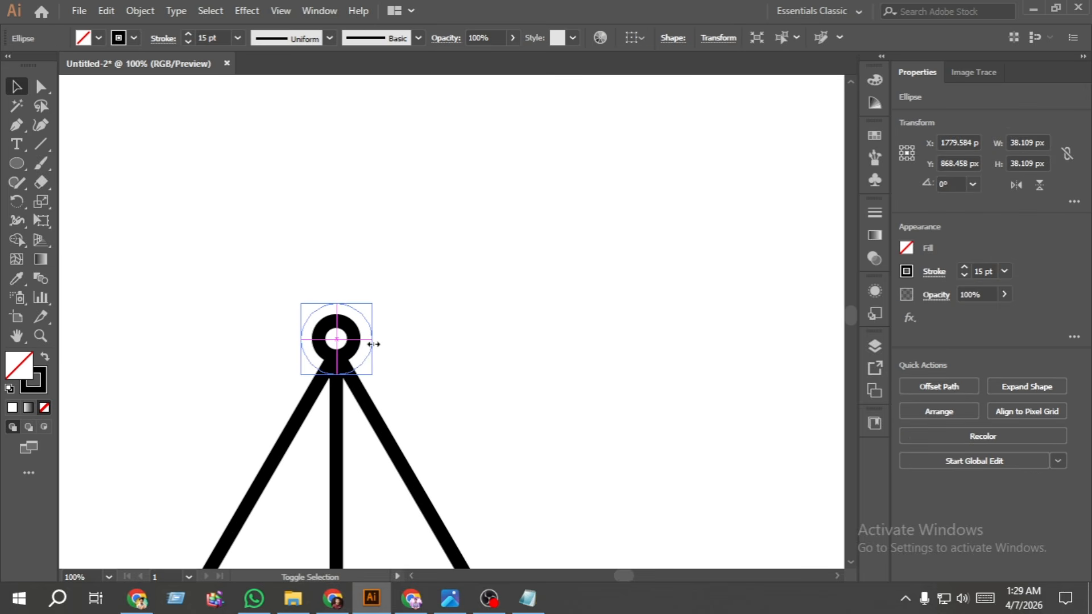
pyautogui.press('Down')
pyautogui.press('Down')
pyautogui.press('Down')
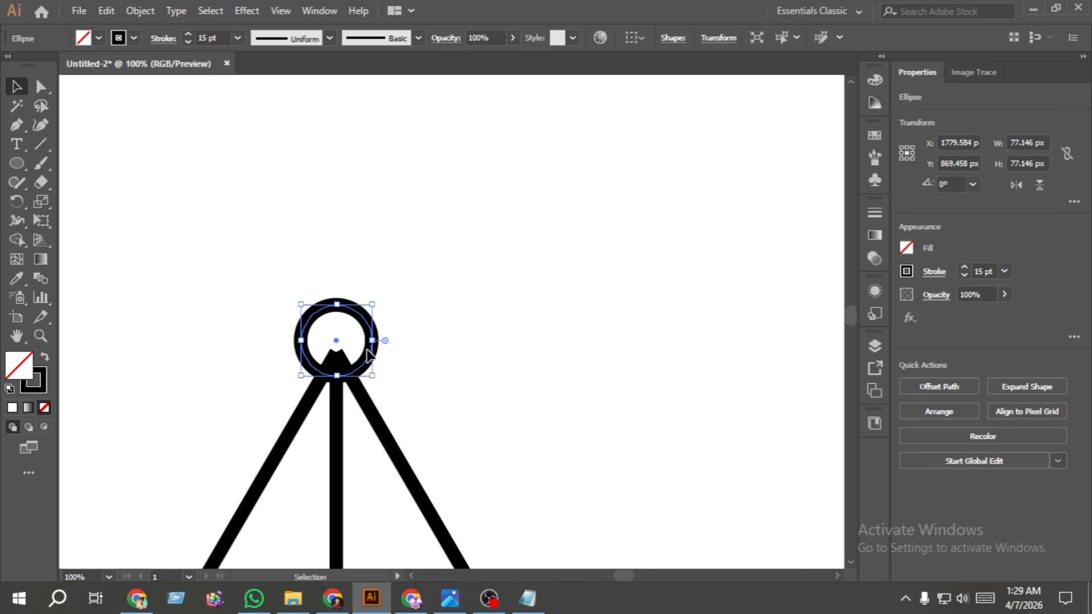
# - Paste a copy of the ring in front, shrink it concentrically to about 32 px, and swap its stroke for a solid black fill
pyautogui.click(106, 11)
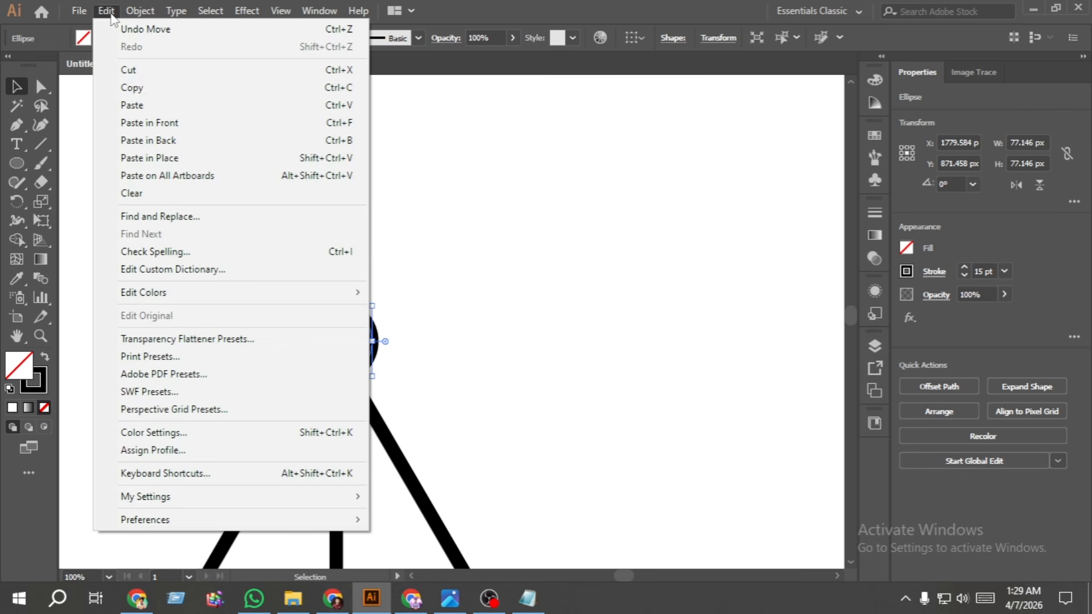
pyautogui.click(141, 88)
pyautogui.click(109, 11)
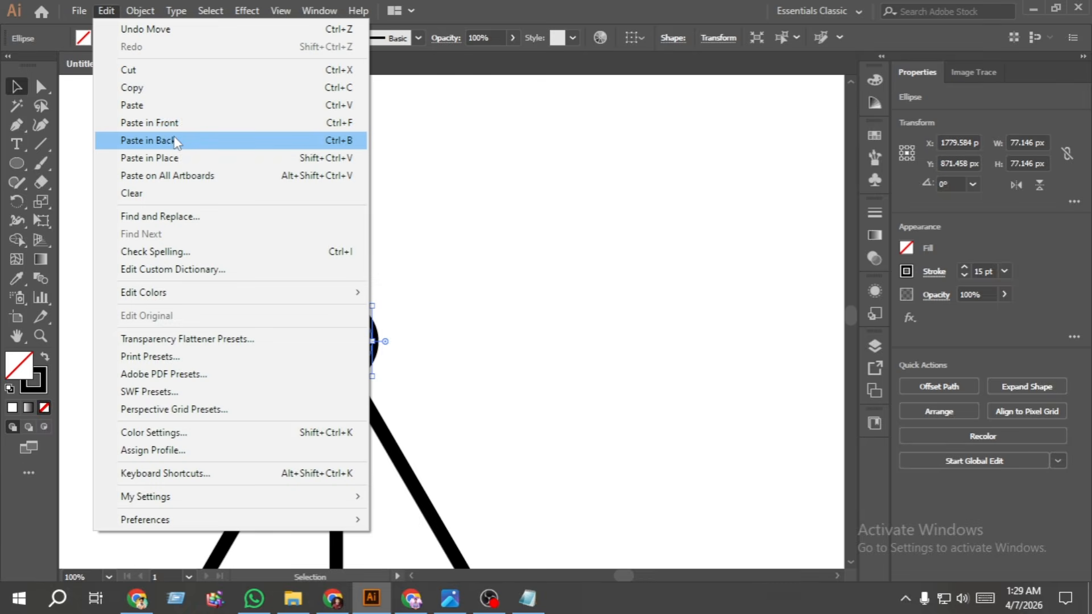
pyautogui.click(164, 123)
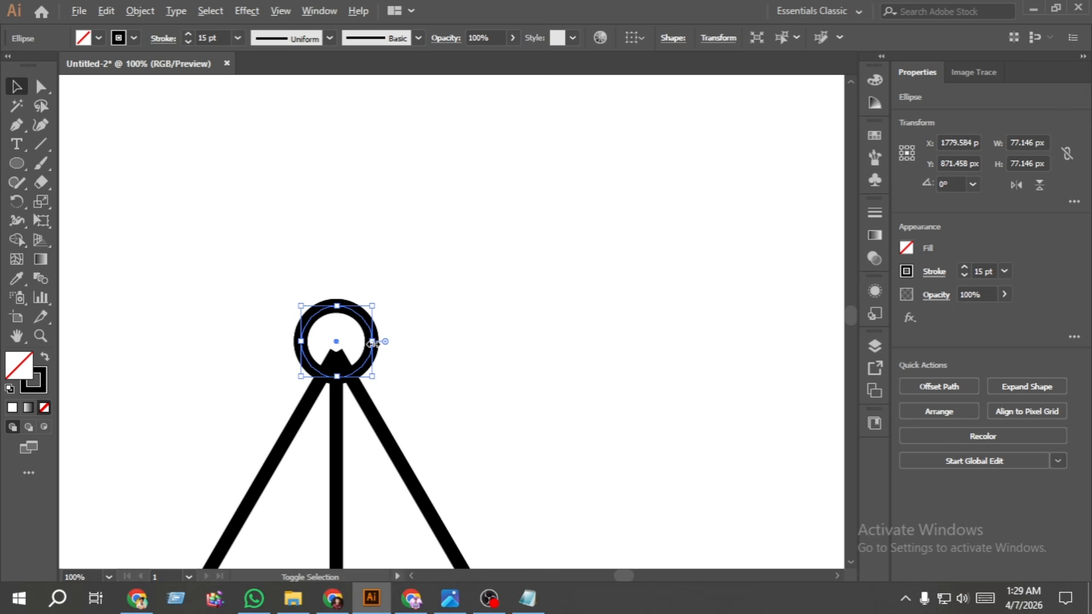
pyautogui.moveTo(373, 343); pyautogui.dragTo(352, 345)
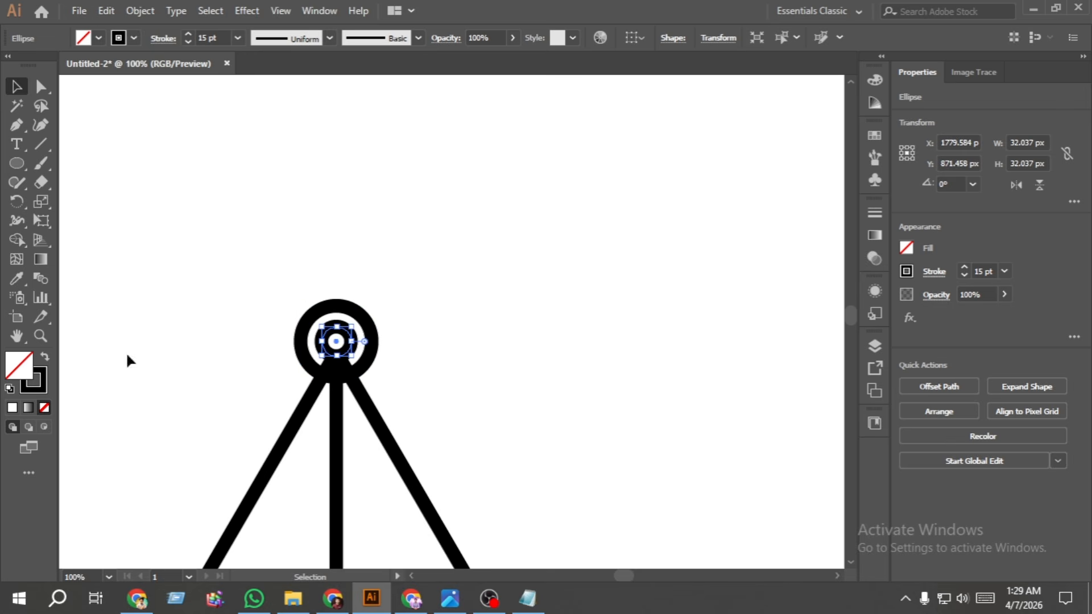
pyautogui.click(46, 359)
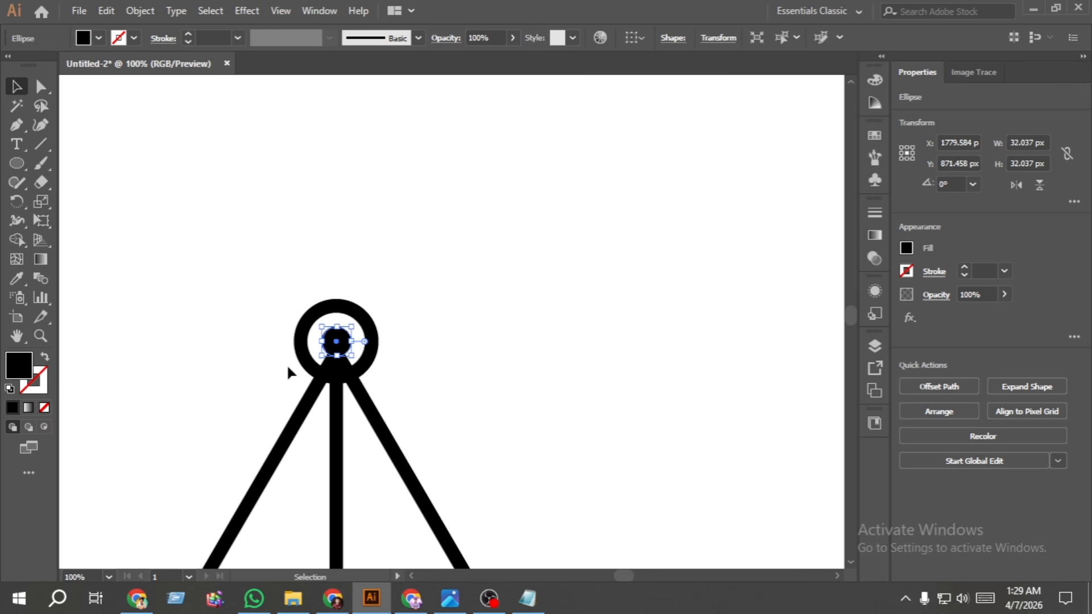
# - Expand the fill and stroke of the tripod legs and the outer ring into shapes
pyautogui.moveTo(264, 358); pyautogui.dragTo(402, 446)
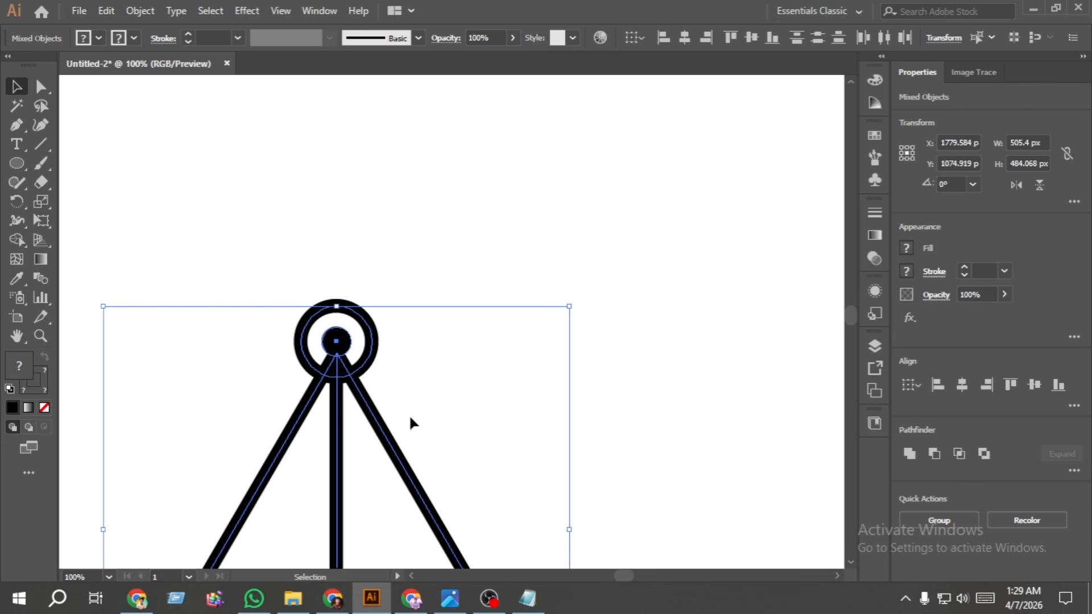
pyautogui.click(147, 11)
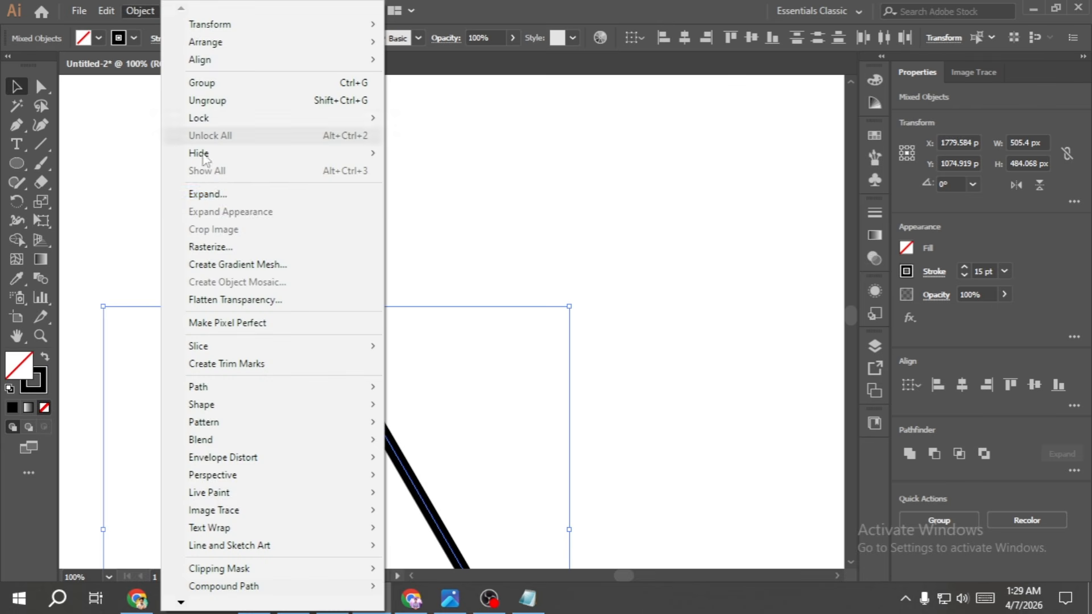
pyautogui.click(205, 194)
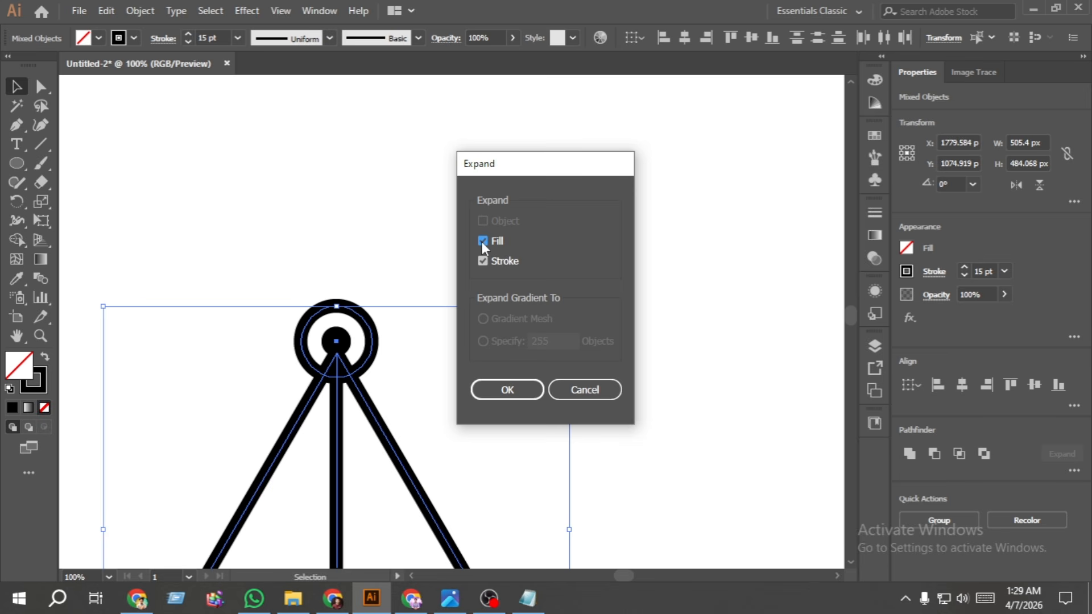
pyautogui.click(506, 391)
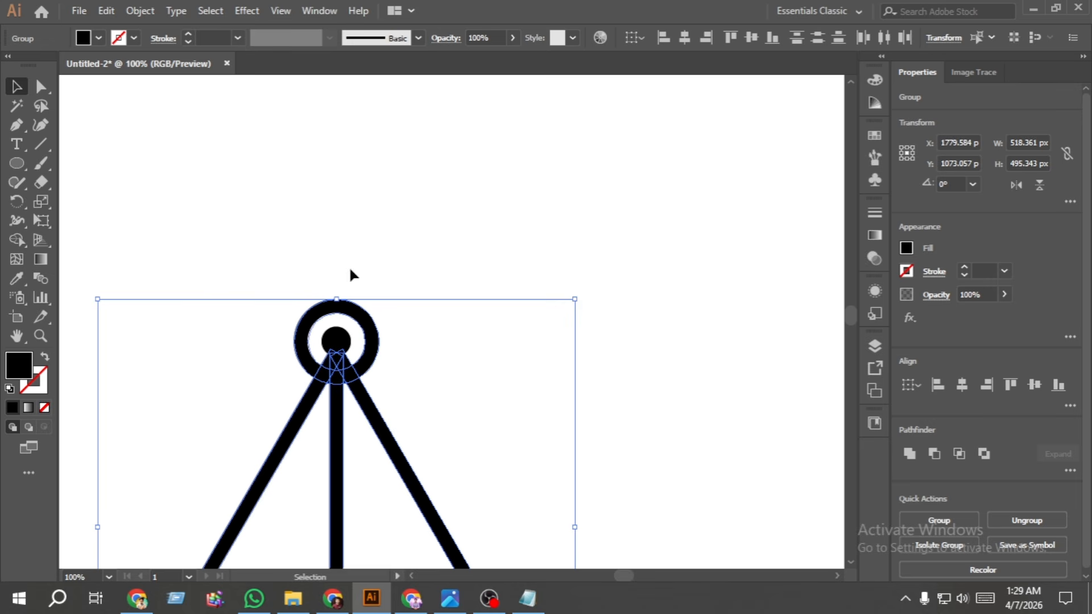
# - With the Shape Builder, remove the leg ends protruding inside the ring and merge the ring's overlapping segments
pyautogui.click(22, 237)
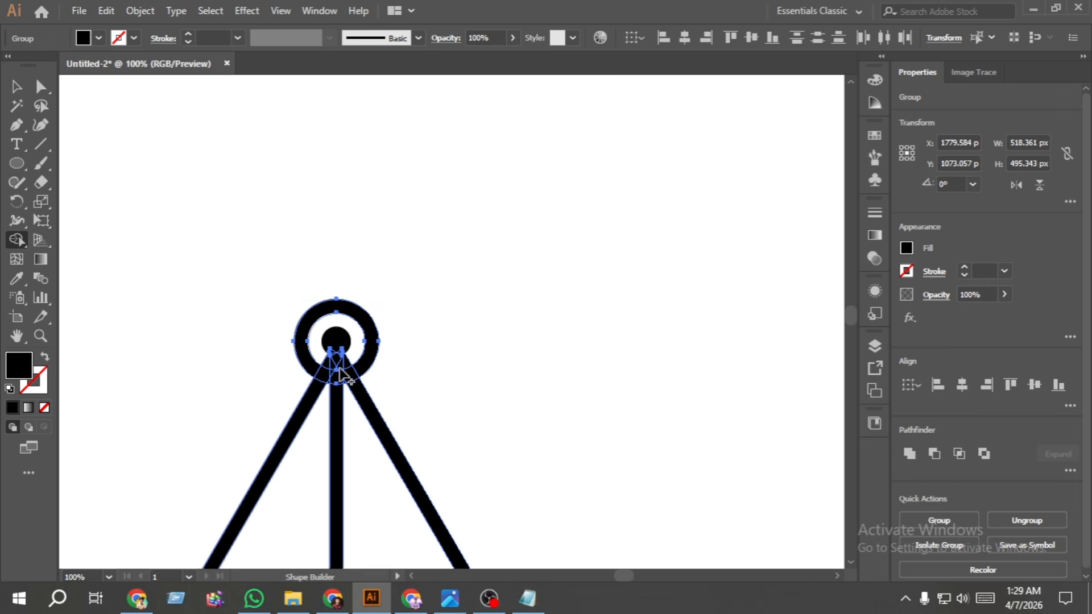
pyautogui.scroll(5, 340, 355)
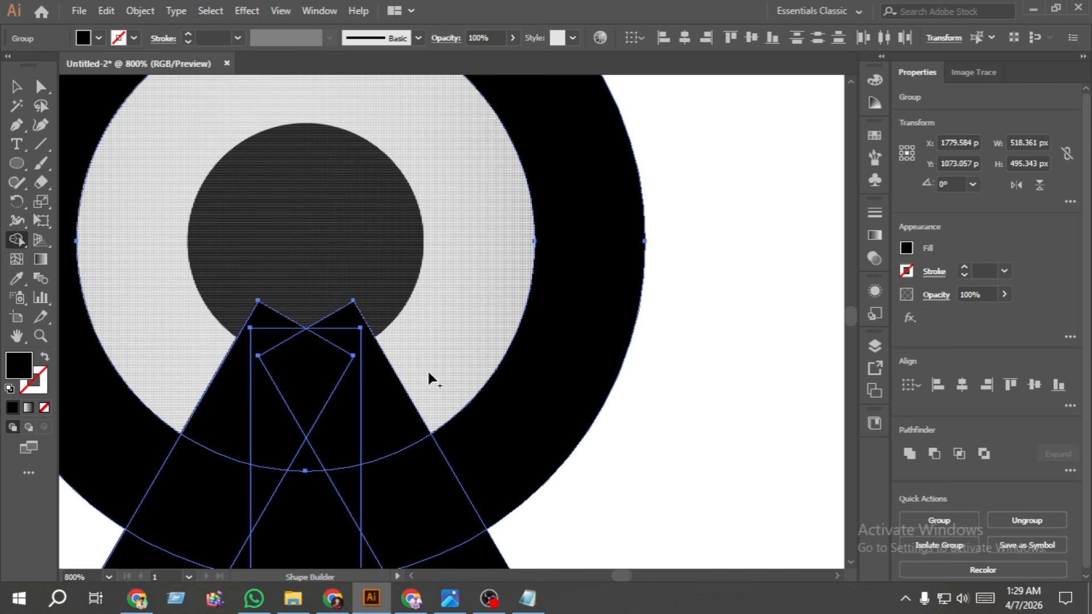
pyautogui.moveTo(428, 370)
pyautogui.mouseDown()
pyautogui.moveTo(348, 383)
pyautogui.moveTo(251, 373)
pyautogui.moveTo(213, 353)
pyautogui.mouseUp()
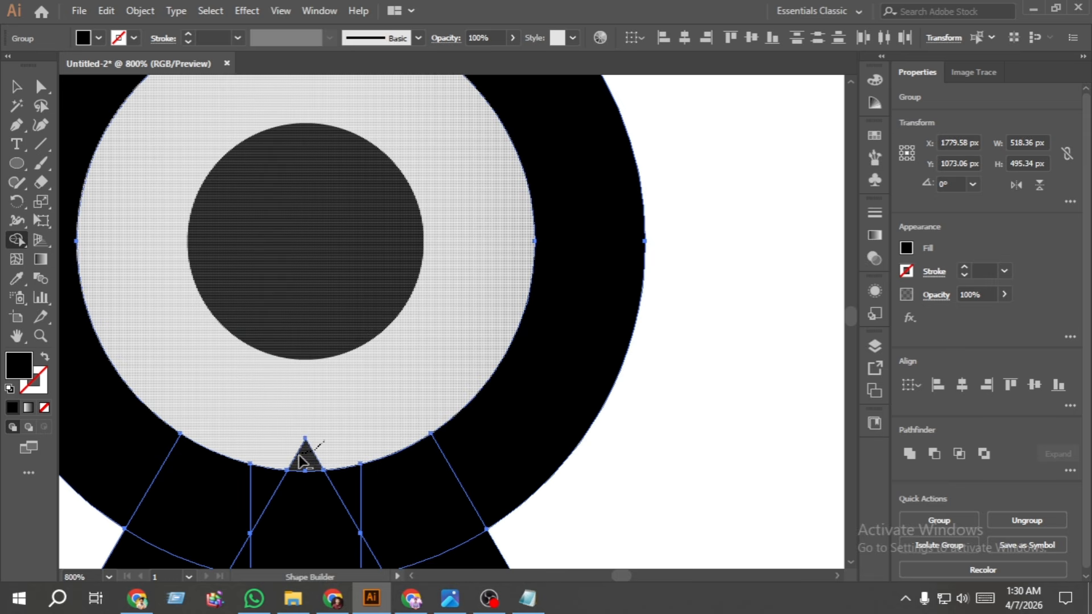
pyautogui.moveTo(299, 455); pyautogui.dragTo(353, 320)
pyautogui.press('space')
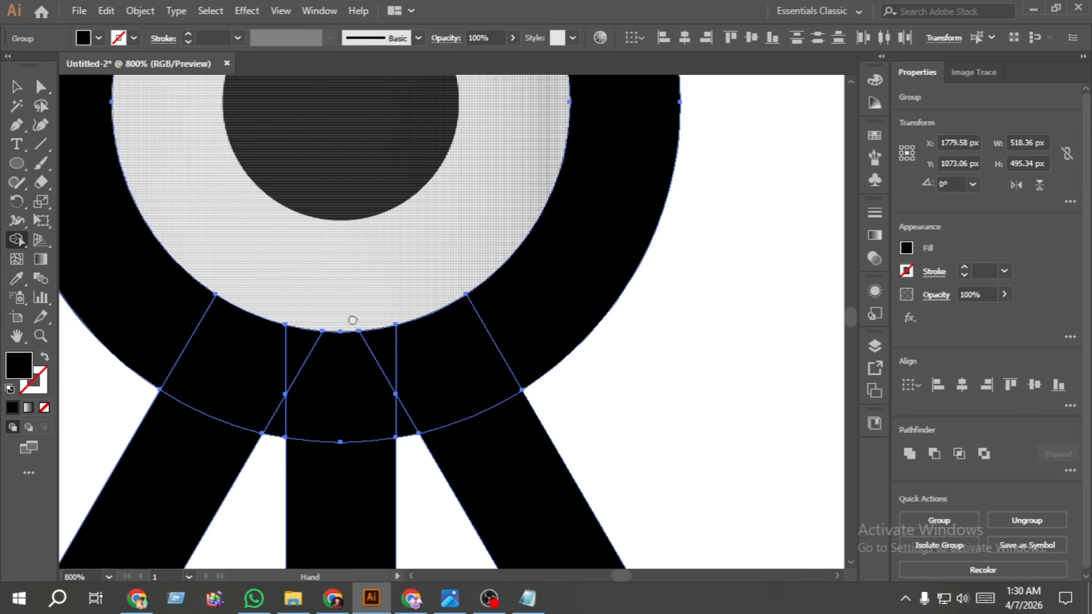
pyautogui.moveTo(515, 317)
pyautogui.mouseDown()
pyautogui.moveTo(480, 345)
pyautogui.moveTo(357, 381)
pyautogui.moveTo(285, 383)
pyautogui.moveTo(189, 316)
pyautogui.moveTo(320, 409)
pyautogui.moveTo(277, 408)
pyautogui.moveTo(438, 407)
pyautogui.mouseUp()
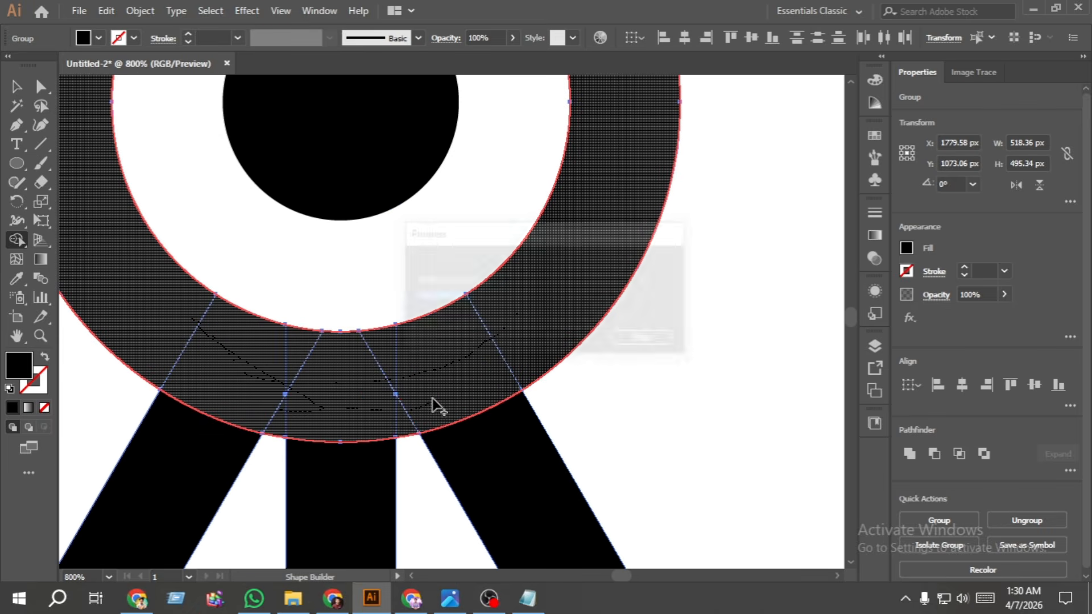
# - Group the tripod legs, outer ring and centre dot into one object
pyautogui.scroll(-6, 376, 407)
pyautogui.press('v')
pyautogui.click(402, 441)
pyautogui.scroll(-1, 405, 443)
pyautogui.moveTo(494, 461); pyautogui.dragTo(278, 308)
pyautogui.press('a')
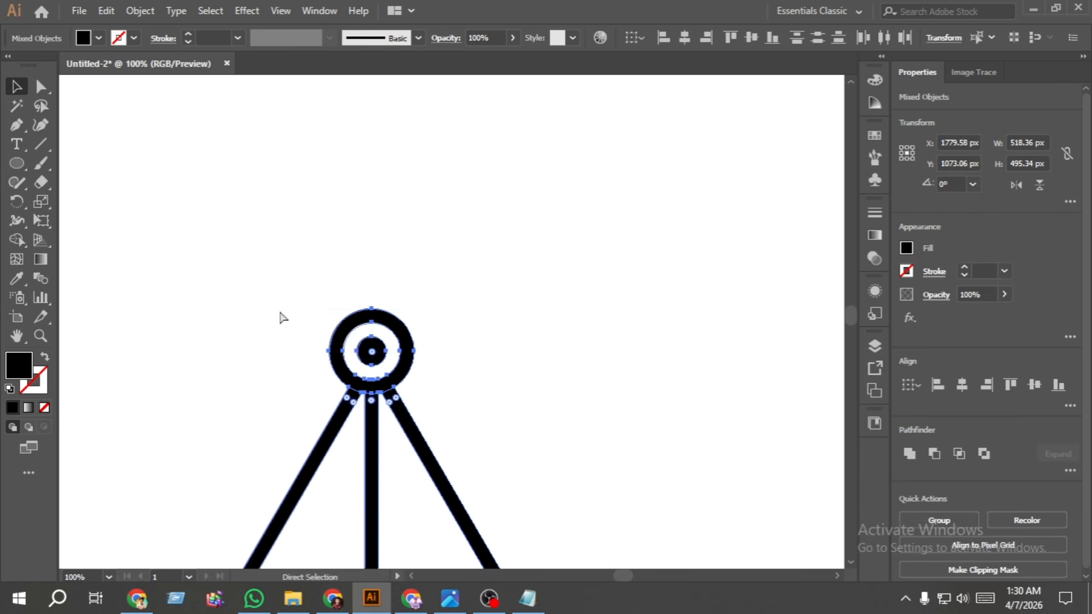
pyautogui.hotkey('ctrl', 'g')
pyautogui.press('v')
pyautogui.hotkey('ctrl', '0')
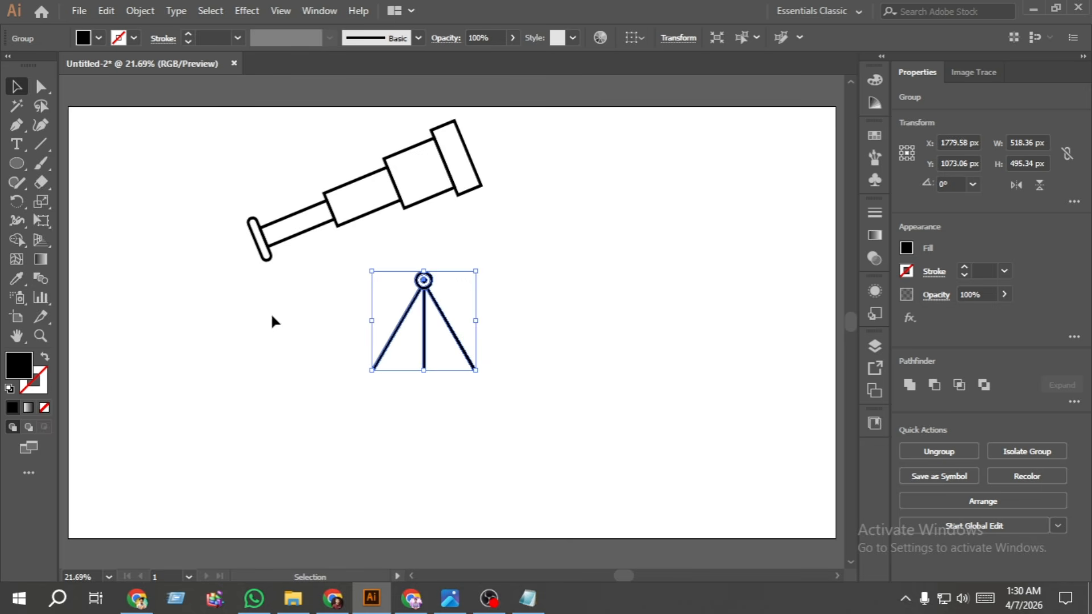
# - Move the tripod group so its ring overlaps the lower edge of the telescope's middle tube, and nudge it up 4 px
pyautogui.moveTo(449, 329); pyautogui.dragTo(394, 256)
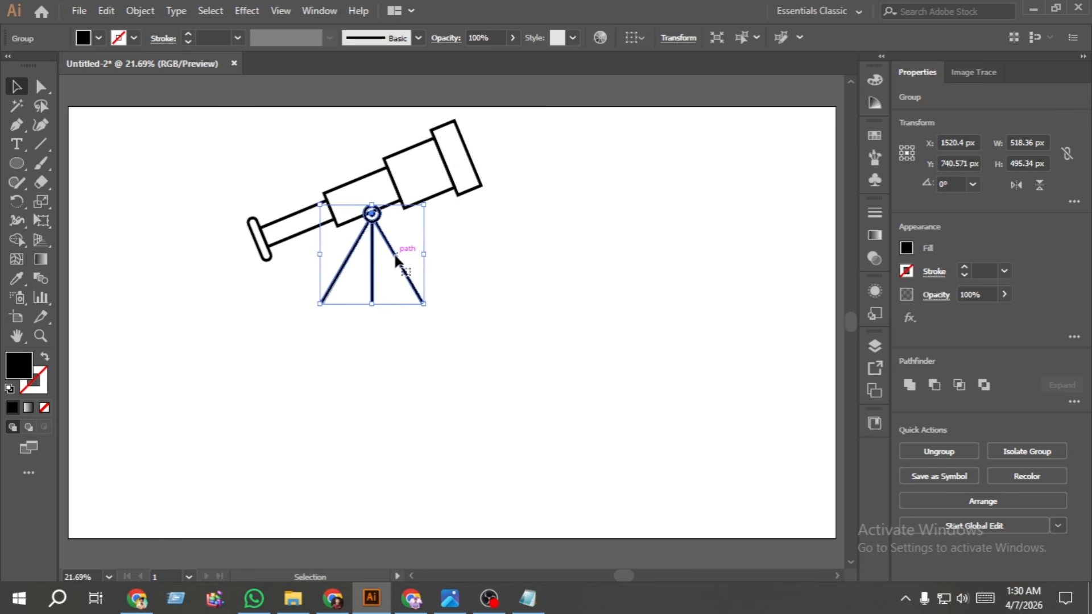
pyautogui.press('Up')
pyautogui.press('Up')
pyautogui.press('Up')
pyautogui.press('Up')
pyautogui.press('Up')
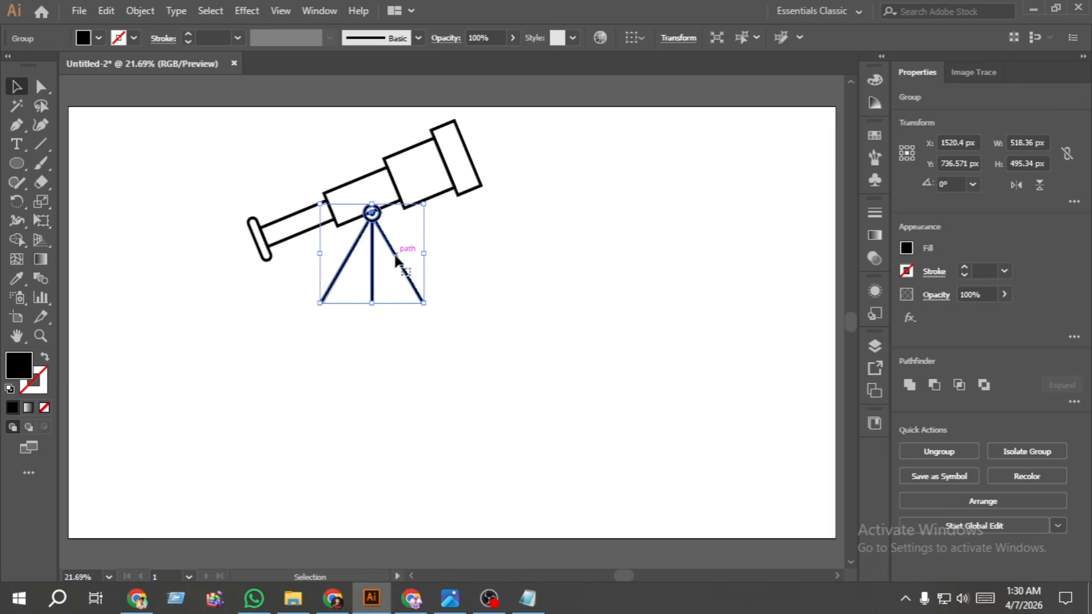
# - Nudge the tripod group 9 px towards the eyepiece and 2 px up so its dot sits on the tube's lower edge
pyautogui.scroll(4, 364, 191)
pyautogui.press('Left')
pyautogui.press('Left')
pyautogui.press('Left')
pyautogui.press('Left')
pyautogui.press('Left')
pyautogui.press('Left')
pyautogui.press('Left')
pyautogui.press('Left')
pyautogui.press('Up')
pyautogui.press('Up')
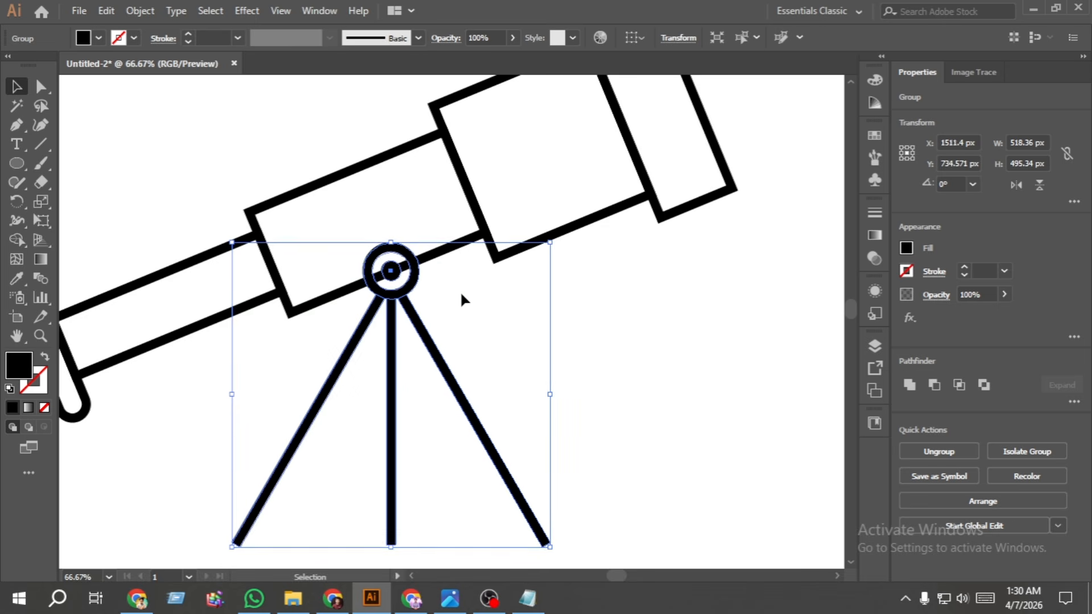
pyautogui.click(461, 295)
# - Expand the fill and stroke of the telescope group into shapes
pyautogui.click(660, 212)
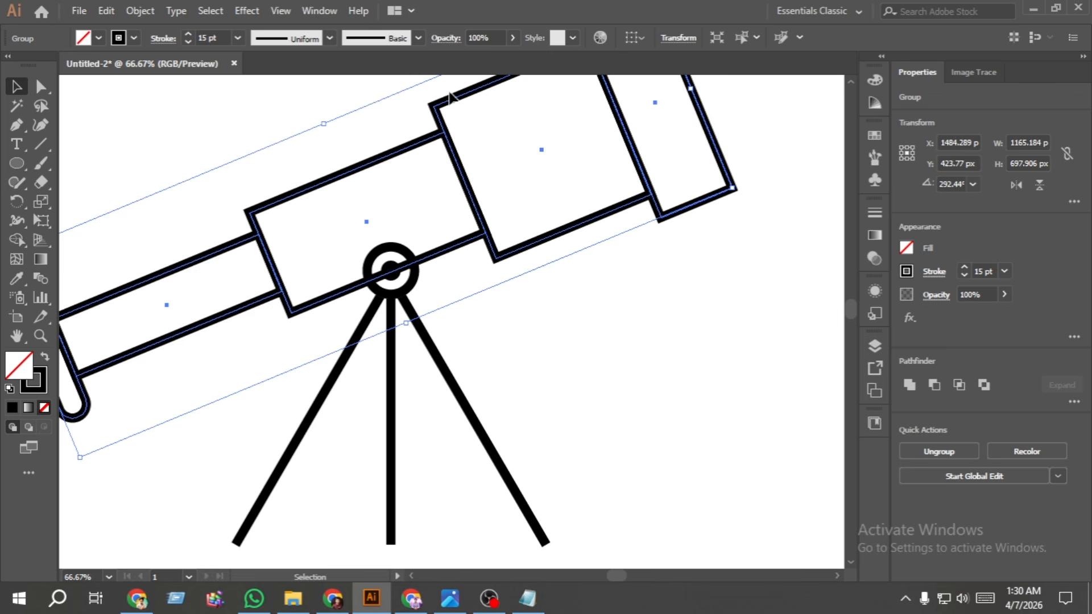
pyautogui.click(140, 11)
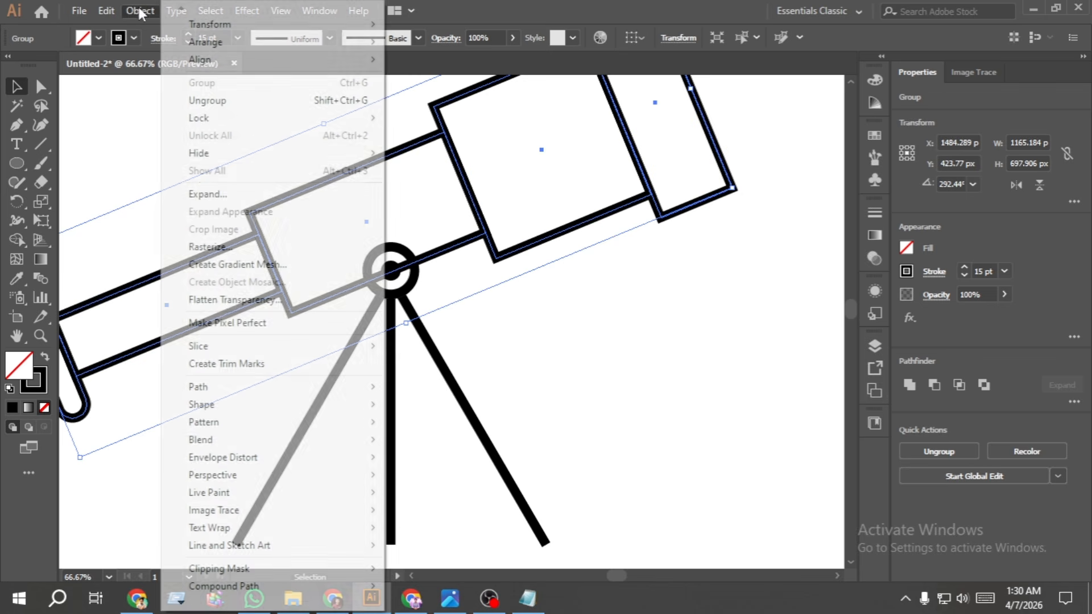
pyautogui.click(200, 194)
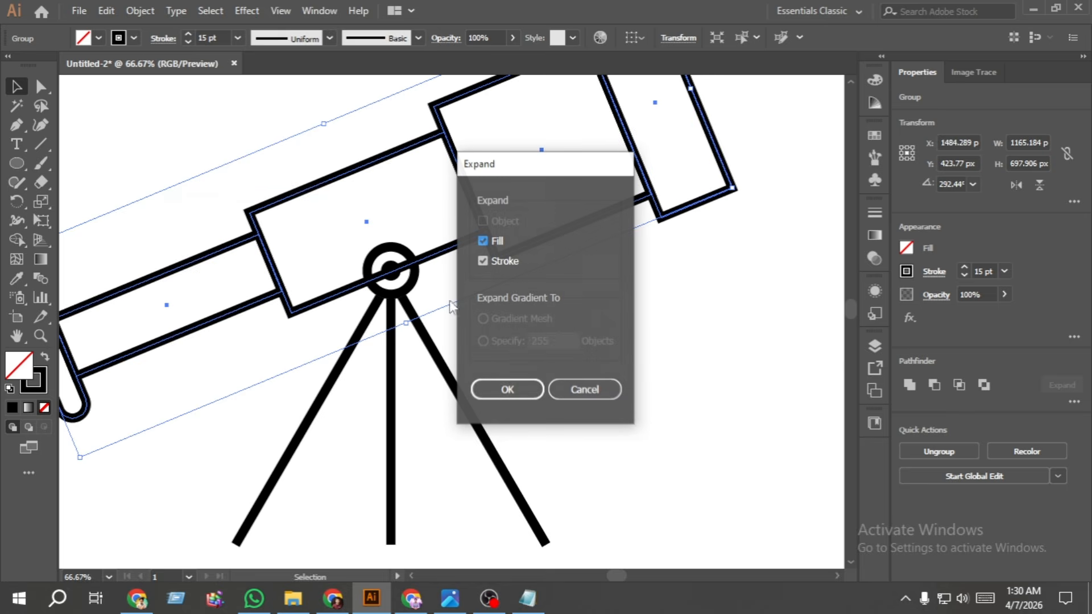
pyautogui.click(504, 389)
# - With the Shape Builder on telescope and tripod together, remove the tube-edge pieces crossing the white gap between the ring and centre dot
pyautogui.moveTo(498, 353); pyautogui.dragTo(291, 263)
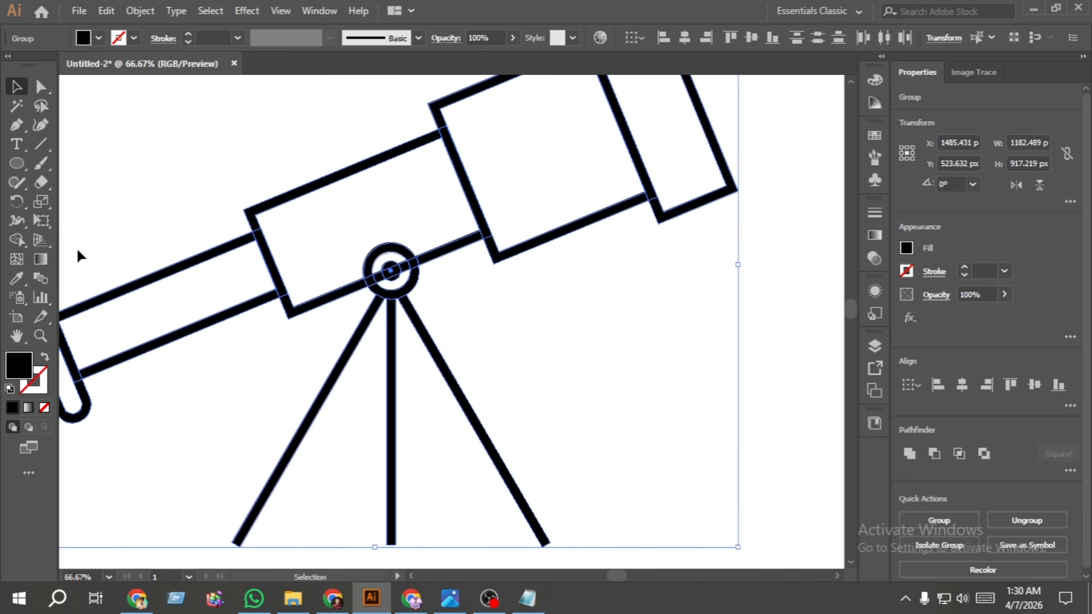
pyautogui.click(16, 239)
pyautogui.scroll(-1, 404, 263)
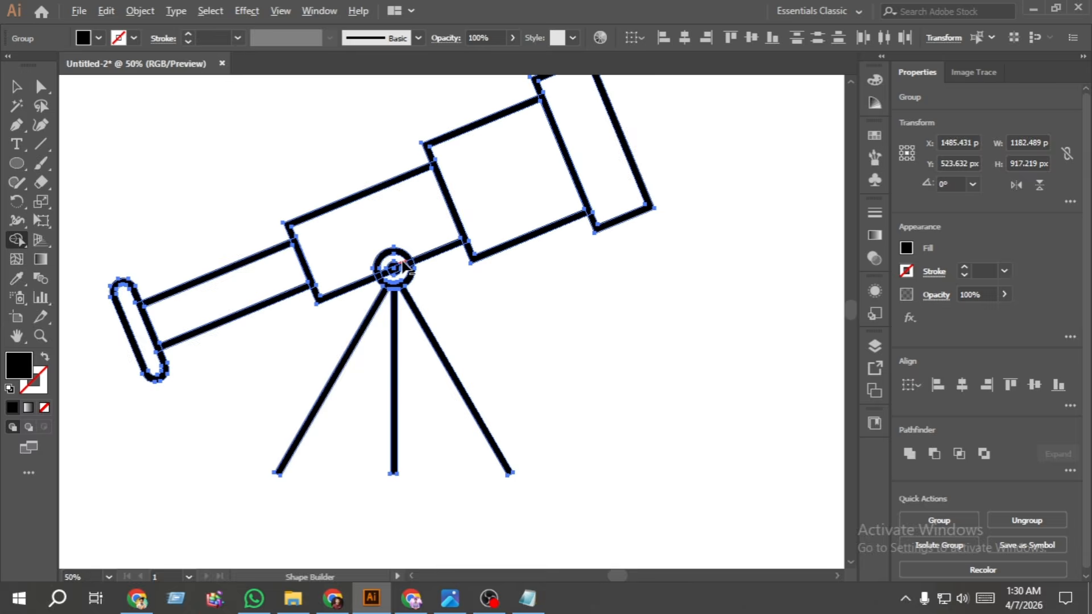
pyautogui.scroll(4, 403, 263)
pyautogui.scroll(3, 411, 281)
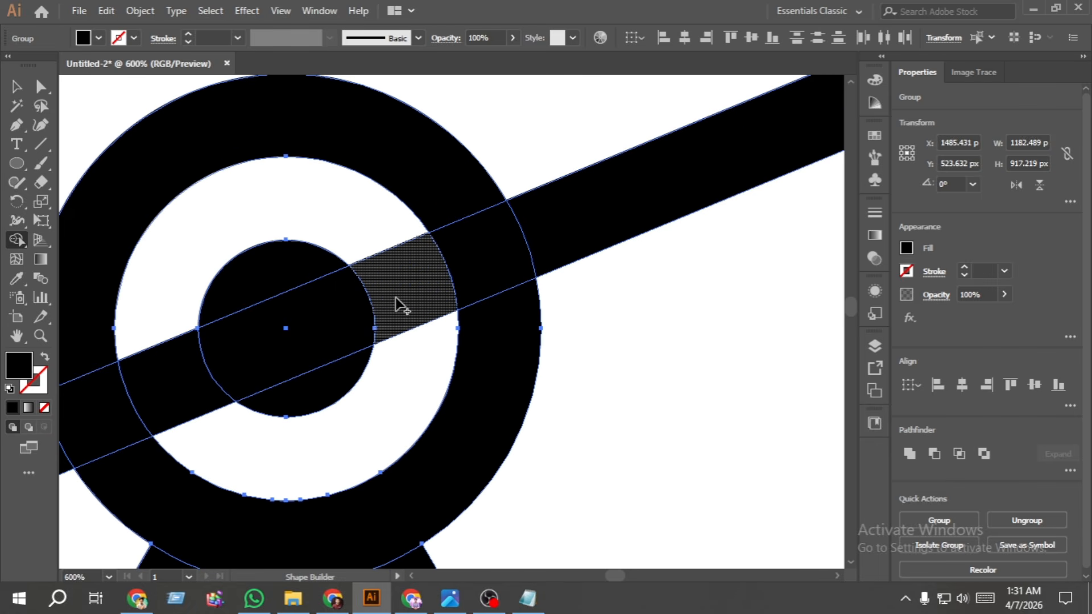
pyautogui.moveTo(396, 298); pyautogui.dragTo(387, 374)
pyautogui.moveTo(286, 435)
pyautogui.mouseDown()
pyautogui.moveTo(182, 398)
pyautogui.moveTo(166, 287)
pyautogui.moveTo(370, 195)
pyautogui.moveTo(409, 211)
pyautogui.mouseUp()
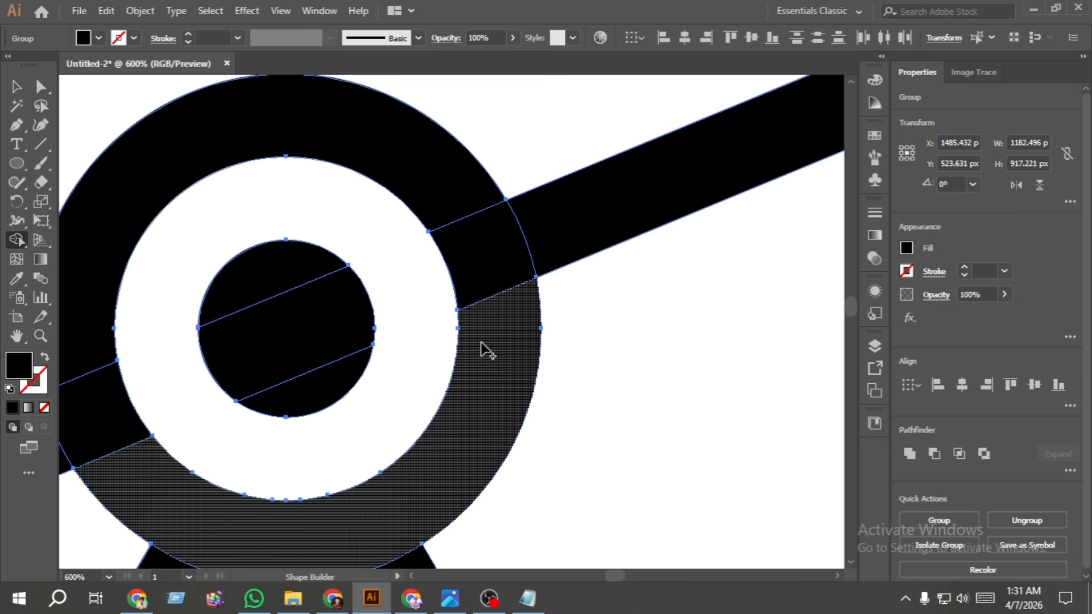
# - Merge the ring's divided segments into one shape and the centre dot's segments into another with the Shape Builder
pyautogui.moveTo(481, 357)
pyautogui.mouseDown()
pyautogui.moveTo(488, 285)
pyautogui.moveTo(449, 207)
pyautogui.moveTo(415, 300)
pyautogui.mouseUp()
pyautogui.moveTo(312, 378)
pyautogui.mouseDown()
pyautogui.moveTo(283, 293)
pyautogui.moveTo(222, 349)
pyautogui.moveTo(455, 260)
pyautogui.mouseUp()
pyautogui.scroll(-6, 333, 362)
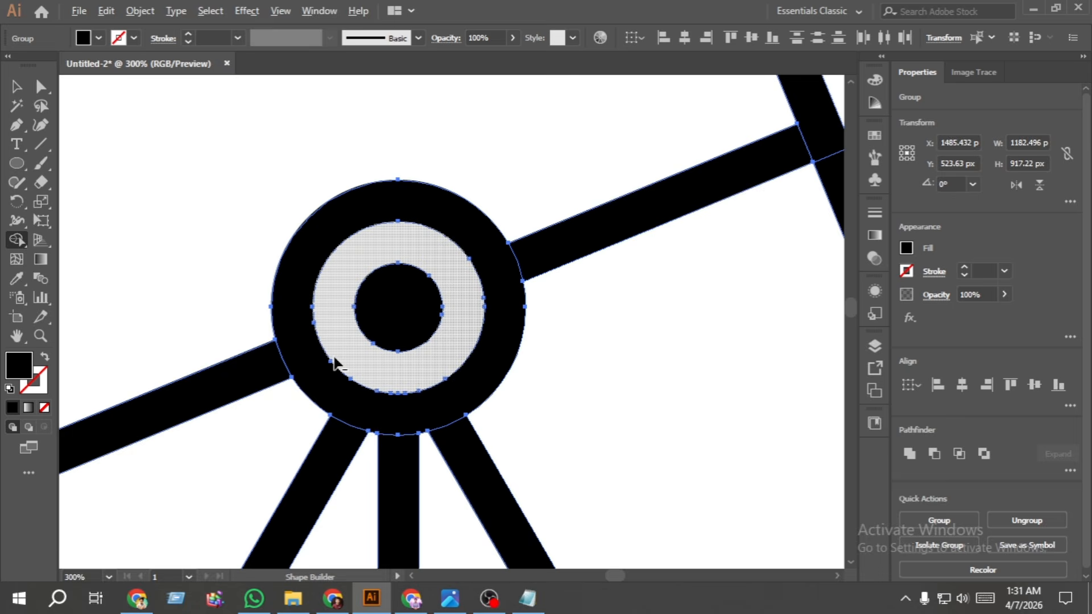
pyautogui.click(22, 87)
pyautogui.click(141, 125)
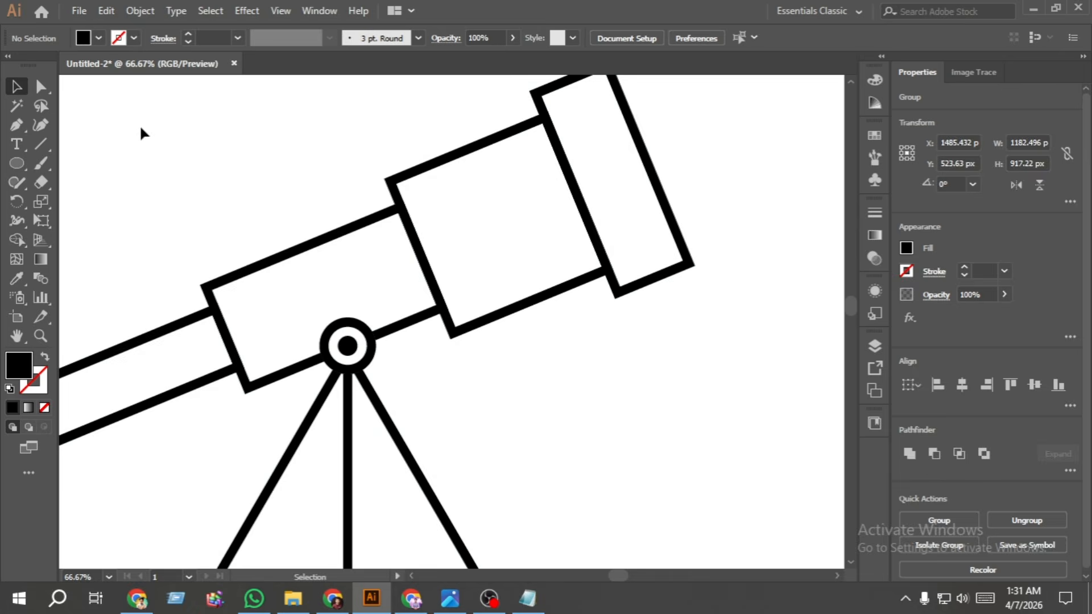
pyautogui.hotkey('ctrl', '0')
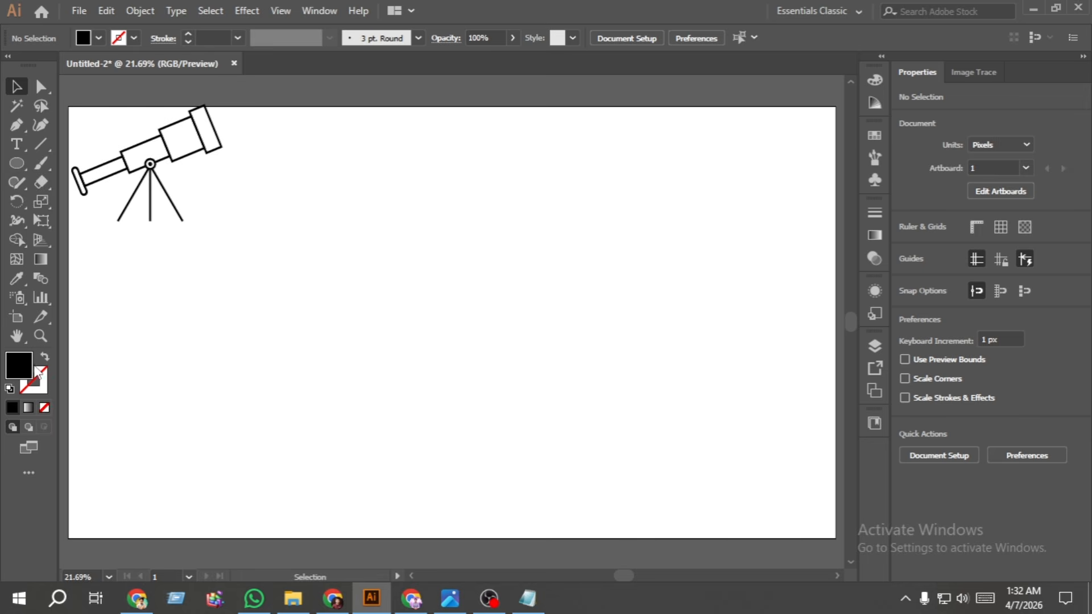
# - Draw an unfilled circle about 398 px in diameter with a 15 pt black stroke in the empty middle of the artboard
pyautogui.click(45, 358)
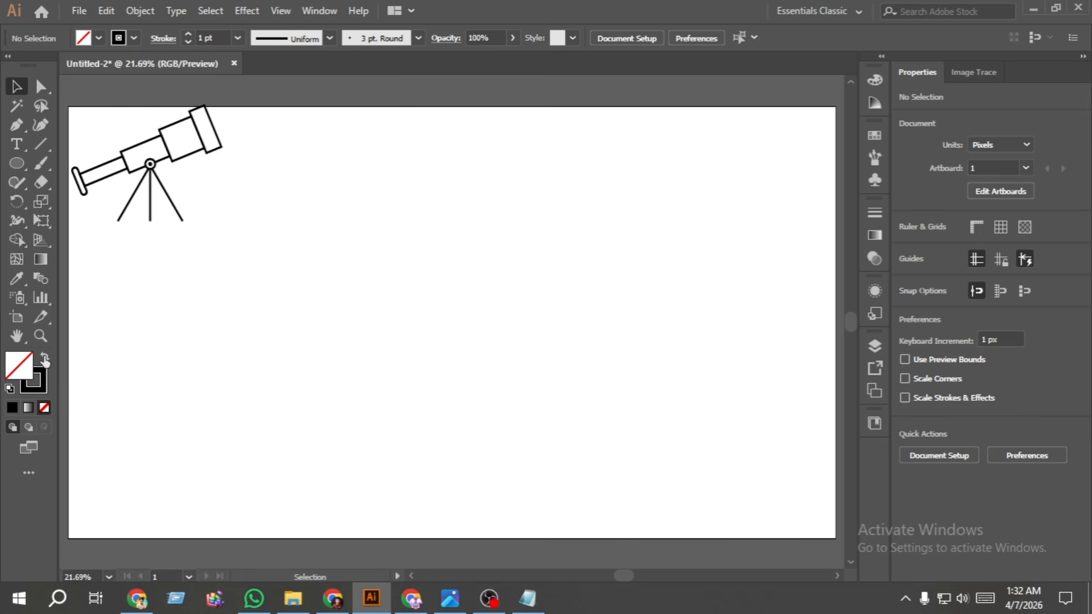
pyautogui.click(19, 165)
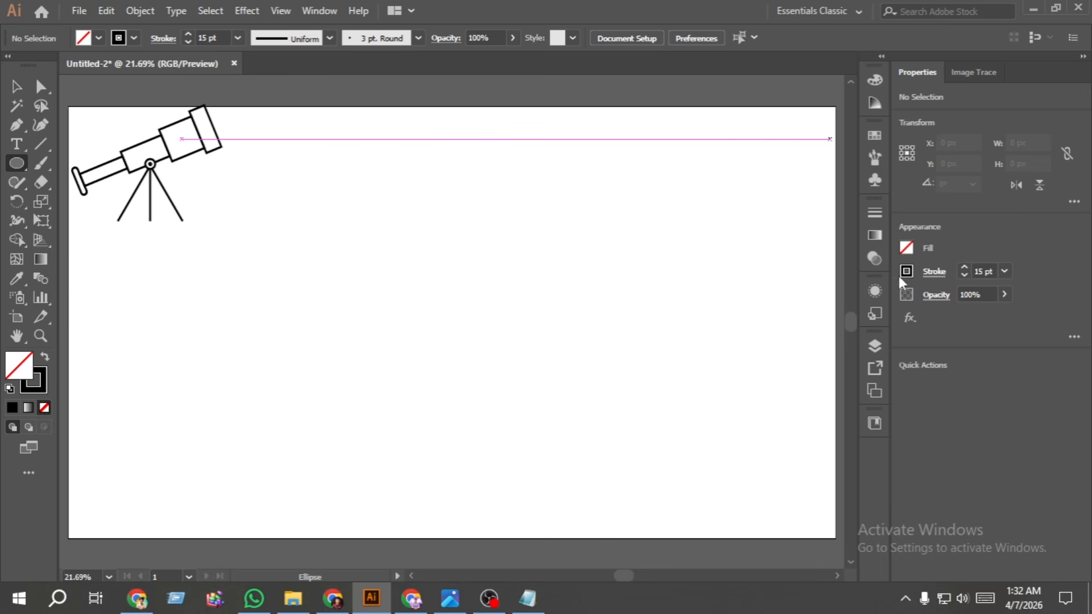
pyautogui.scroll(4, 442, 257)
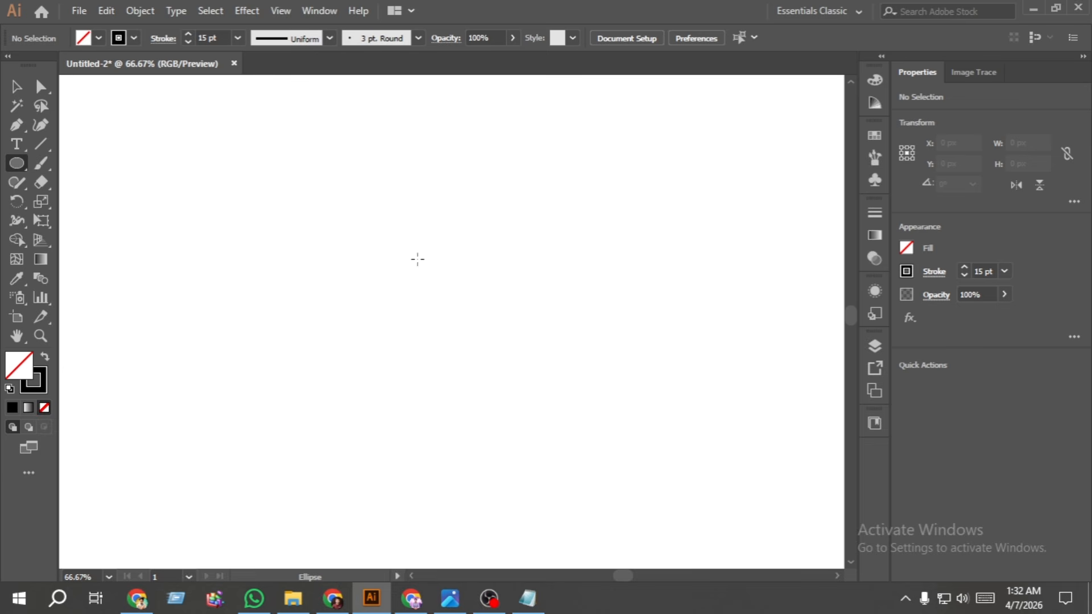
pyautogui.moveTo(413, 263); pyautogui.dragTo(536, 332)
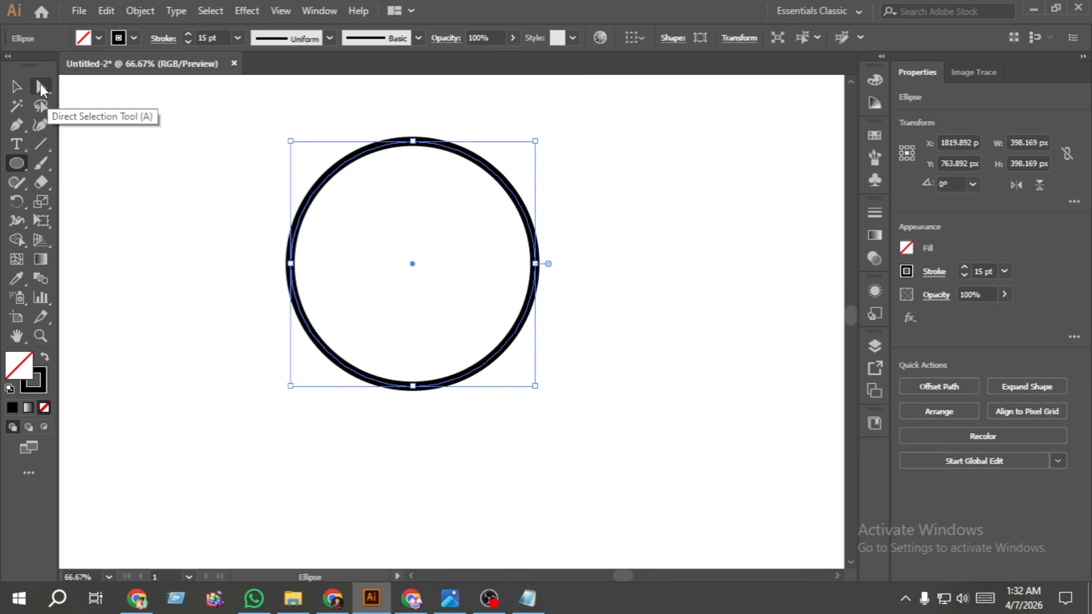
# - Delete the circle's top anchor point so only the lower semicircle is left
pyautogui.click(40, 89)
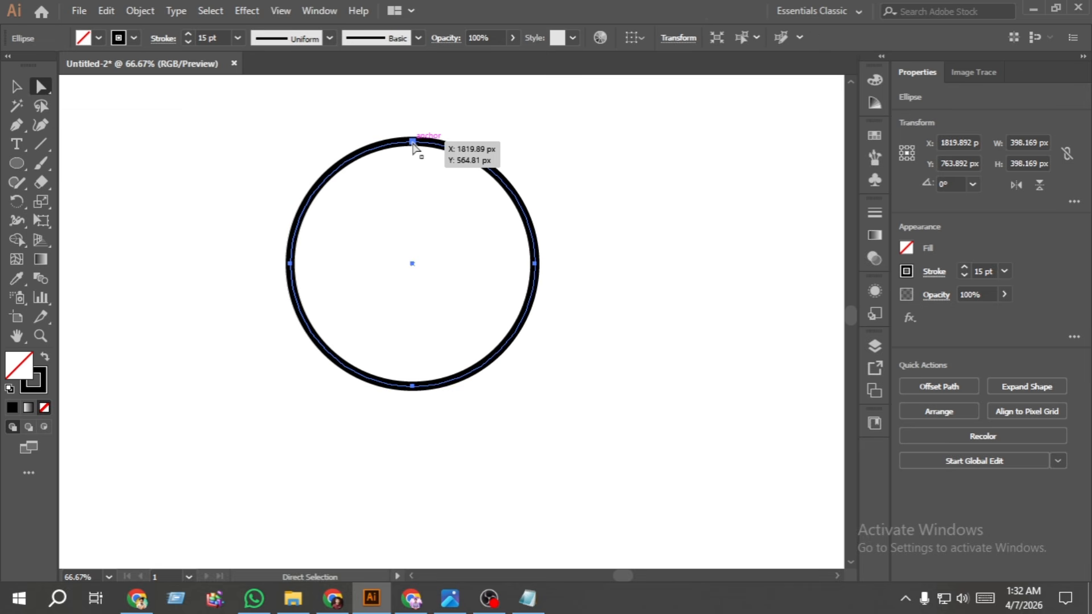
pyautogui.click(413, 142)
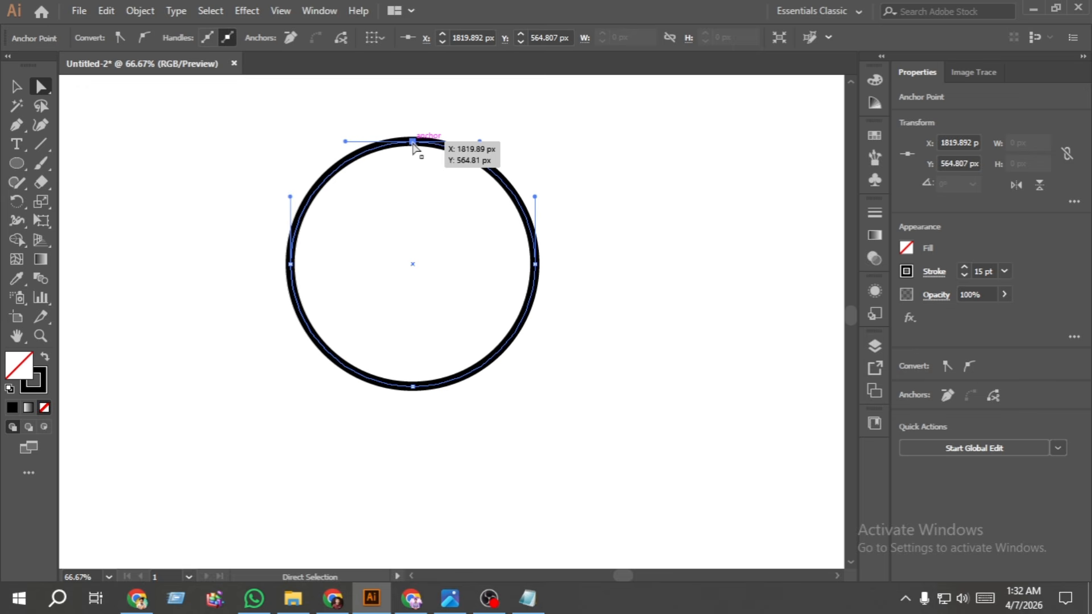
pyautogui.press('Delete')
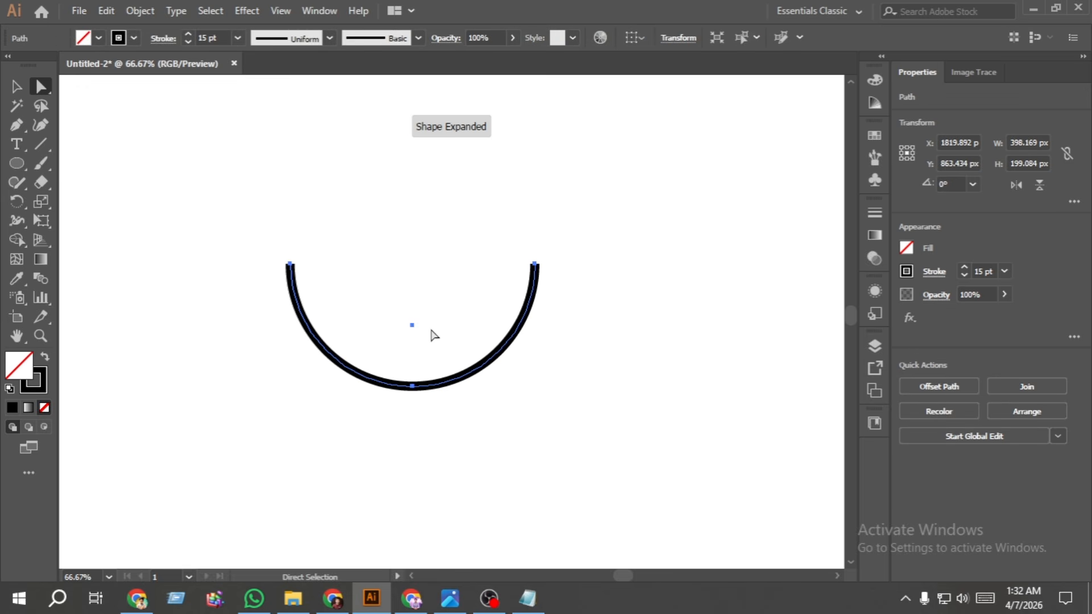
pyautogui.click(17, 90)
pyautogui.click(138, 190)
# - Draw a flat ellipse about 415 by 126 px across the semicircle's open end and fit it to the arc as the bowl's rim
pyautogui.press('l')
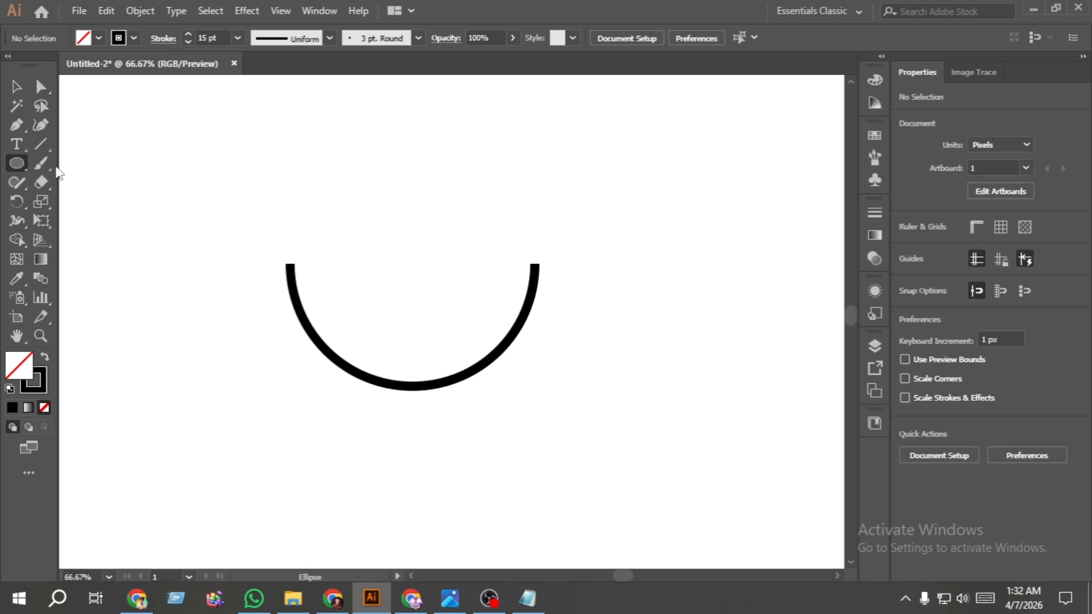
pyautogui.moveTo(280, 238); pyautogui.dragTo(535, 315)
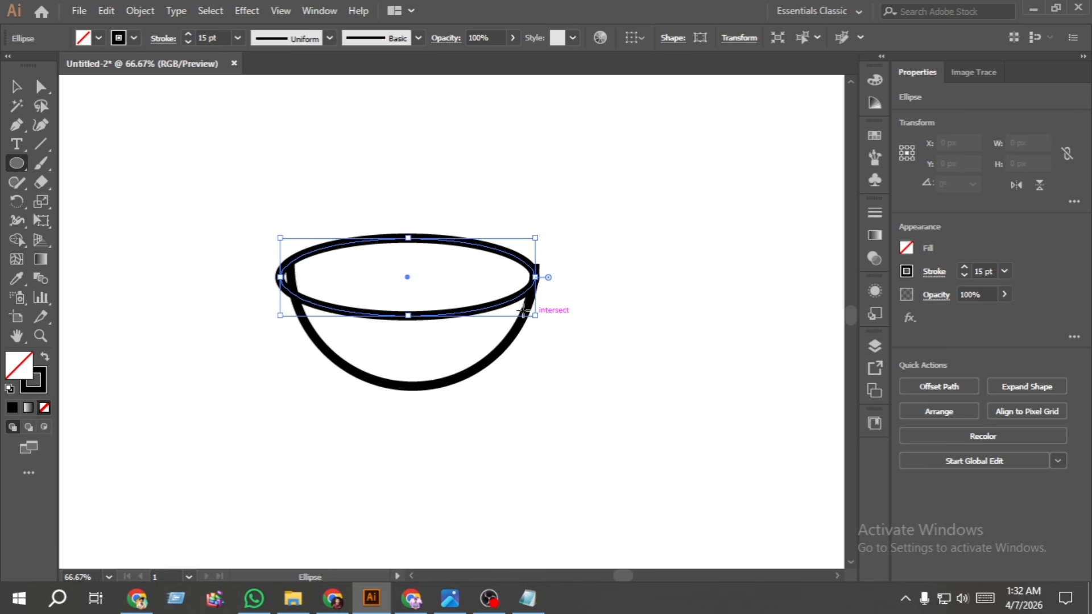
pyautogui.click(16, 87)
pyautogui.scroll(2, 427, 242)
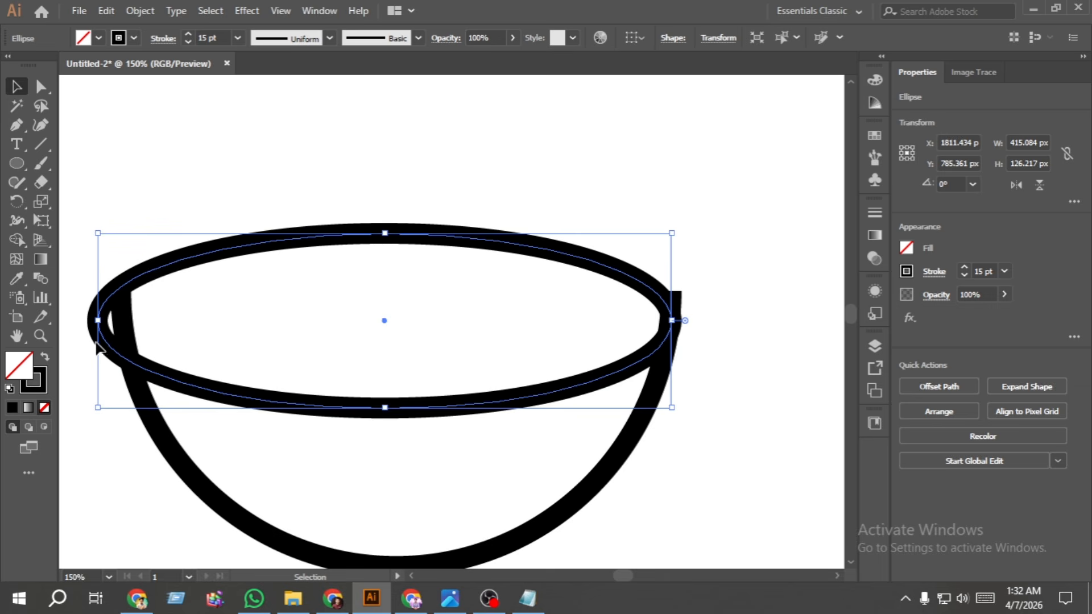
pyautogui.moveTo(100, 322); pyautogui.dragTo(124, 321)
pyautogui.press('Up')
pyautogui.press('Up')
pyautogui.press('Up')
pyautogui.press('Up')
pyautogui.press('Up')
pyautogui.press('Up')
pyautogui.press('Up')
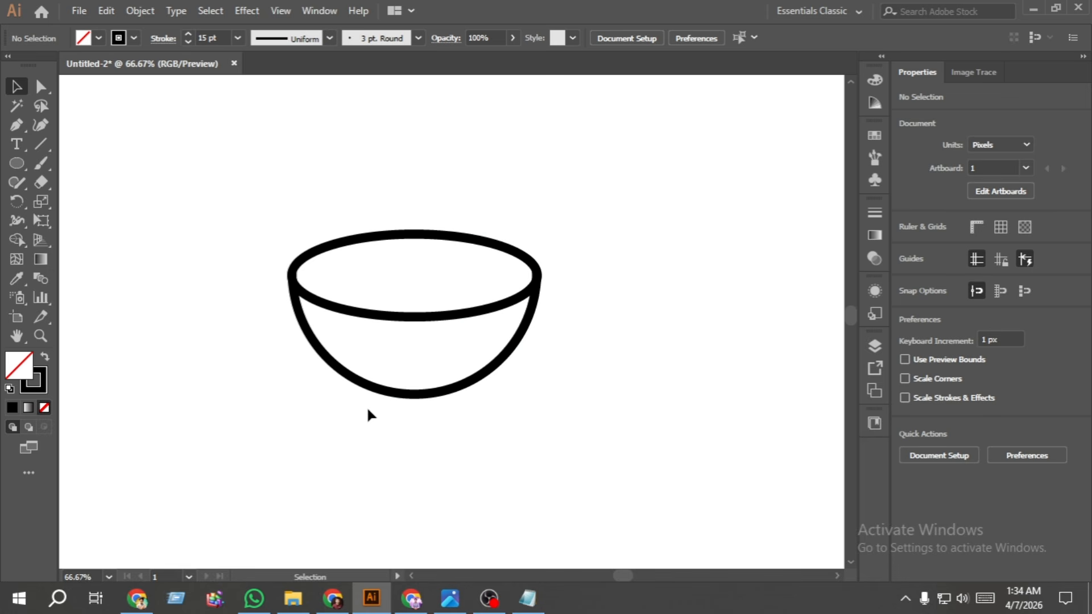
# - Beside the bowl, draw a vertical line about 134 px long and a diagonal line from its top end down towards the bowl
pyautogui.click(40, 144)
pyautogui.press('space')
pyautogui.moveTo(633, 251); pyautogui.dragTo(476, 241)
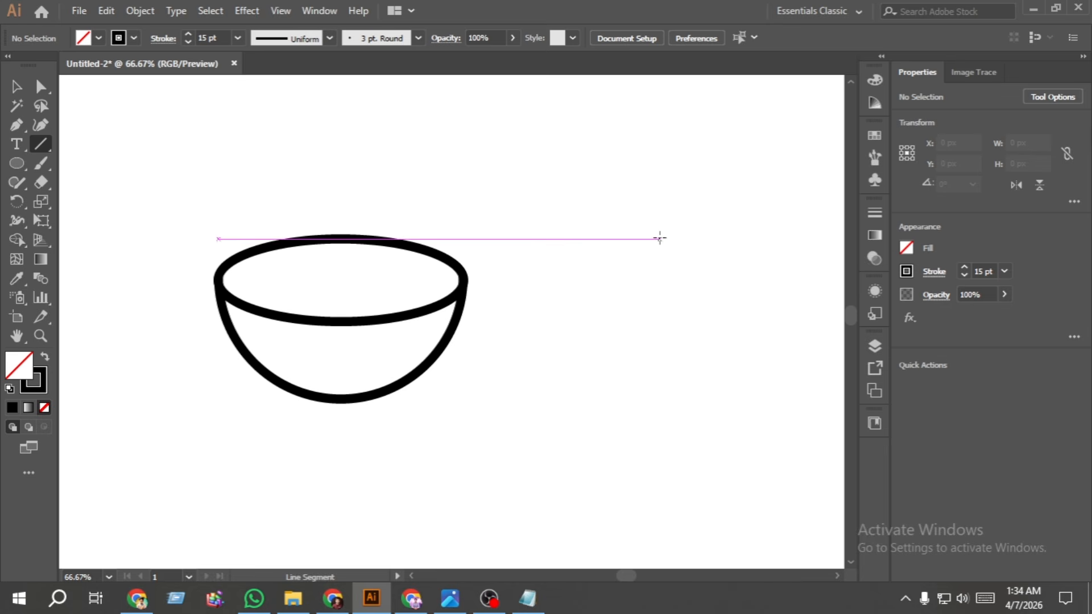
pyautogui.moveTo(660, 238); pyautogui.dragTo(669, 322)
pyautogui.moveTo(660, 239); pyautogui.dragTo(609, 322)
pyautogui.hotkey('ctrl', '1')
pyautogui.press('v')
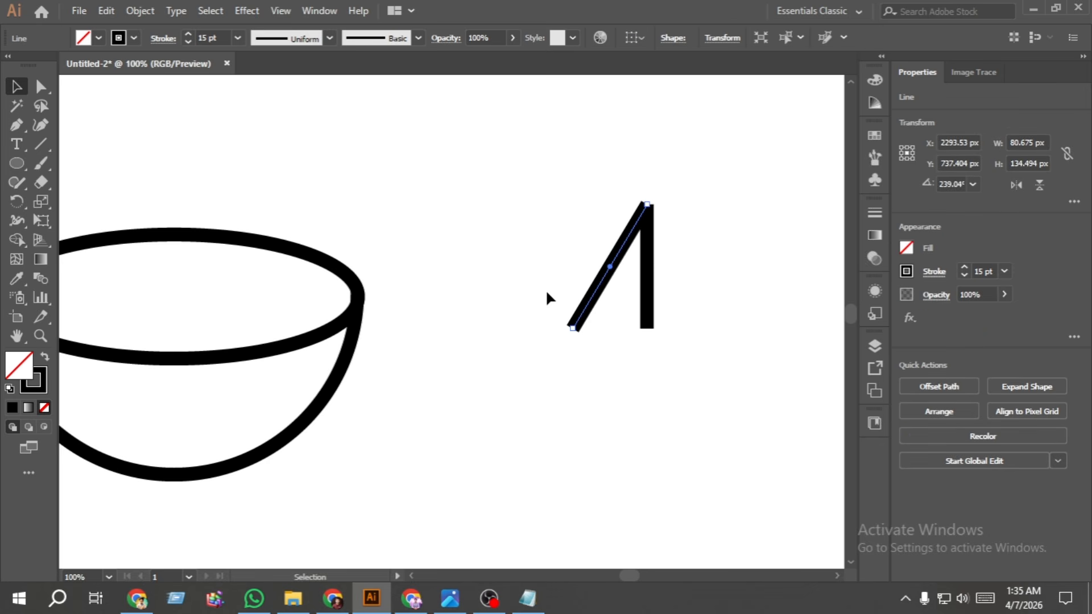
# - Reflect a copy of the diagonal line vertically and place it on the other side of the vertical line, with the top ends meeting
pyautogui.rightClick(592, 307)
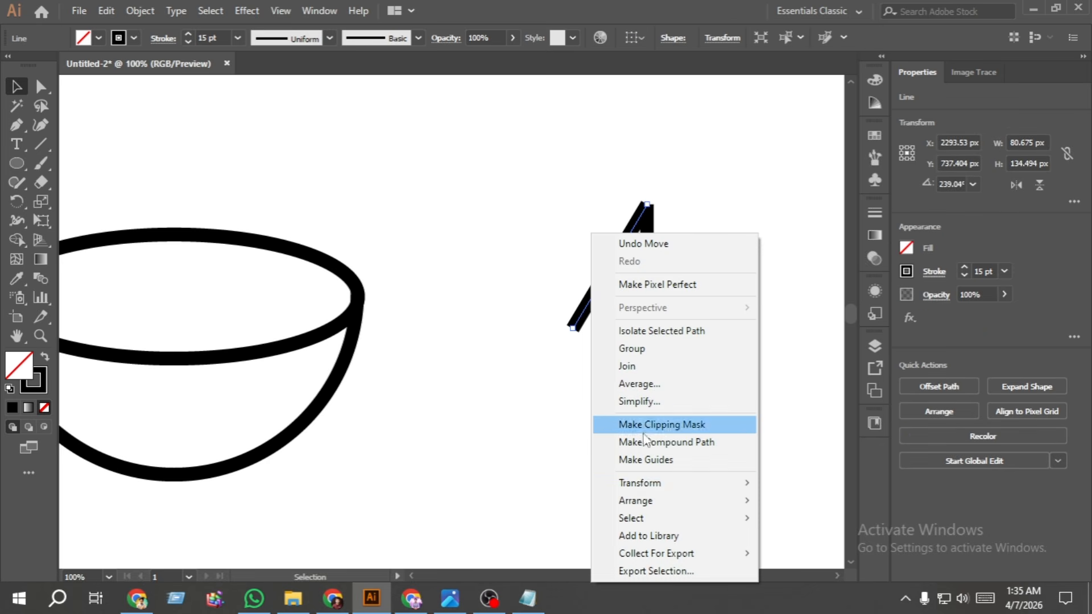
pyautogui.moveTo(655, 483)
pyautogui.click(811, 405)
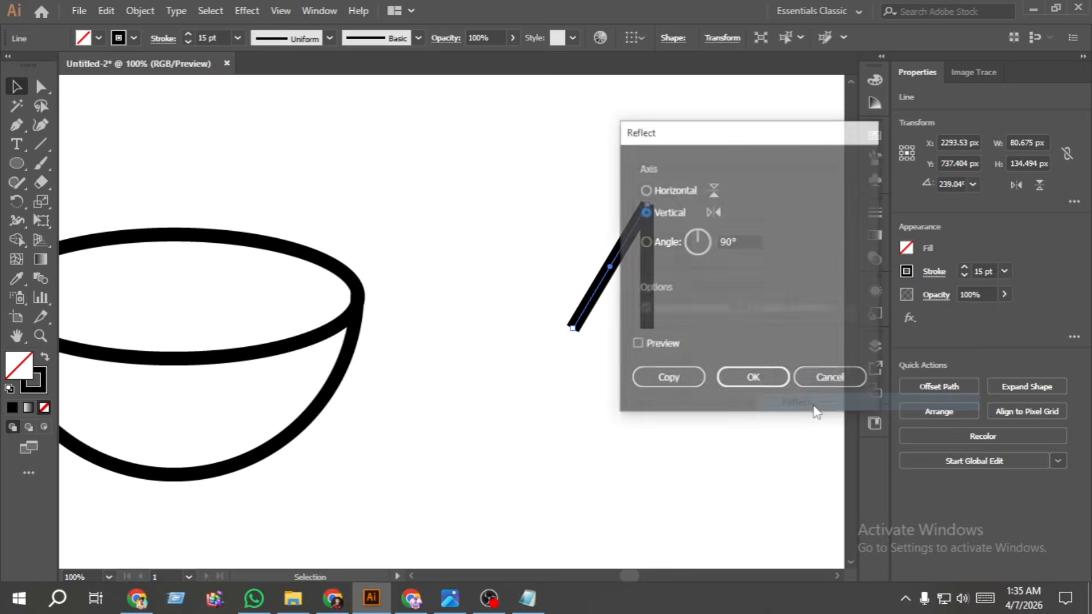
pyautogui.click(667, 380)
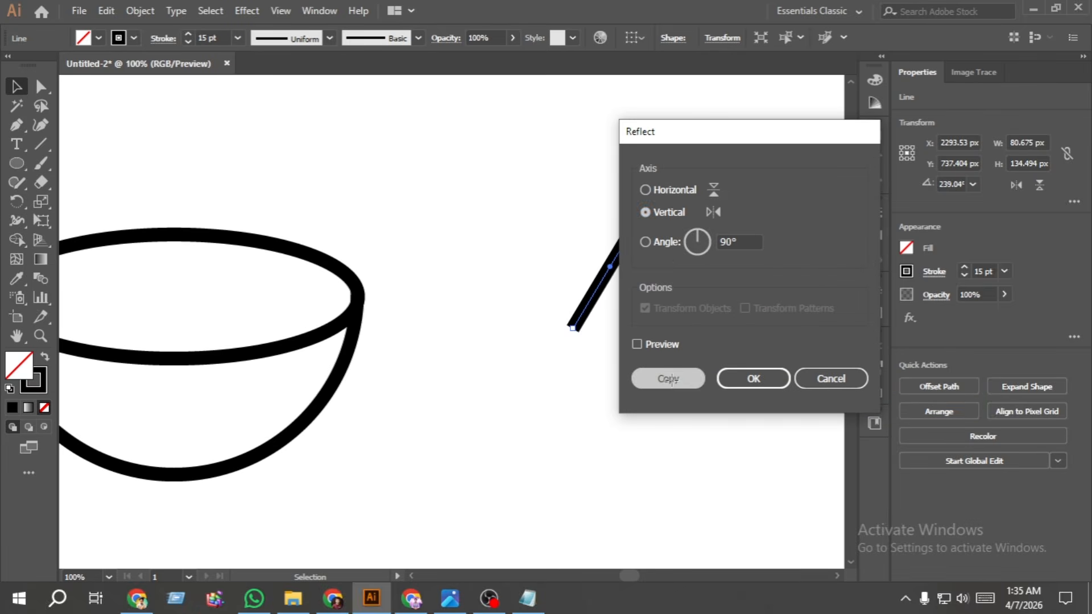
pyautogui.moveTo(628, 304); pyautogui.dragTo(698, 283)
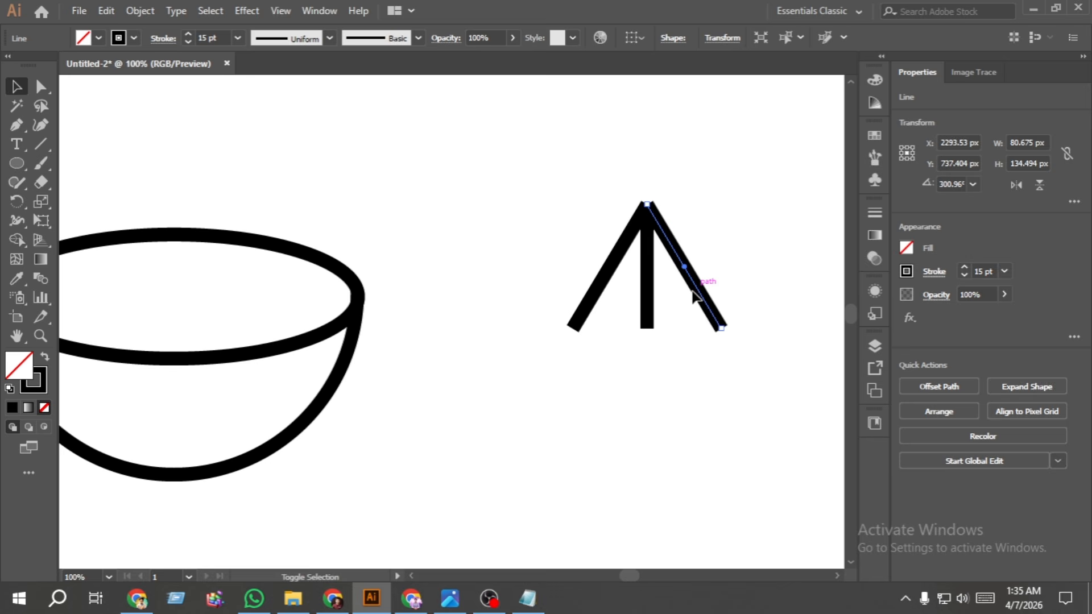
pyautogui.click(692, 352)
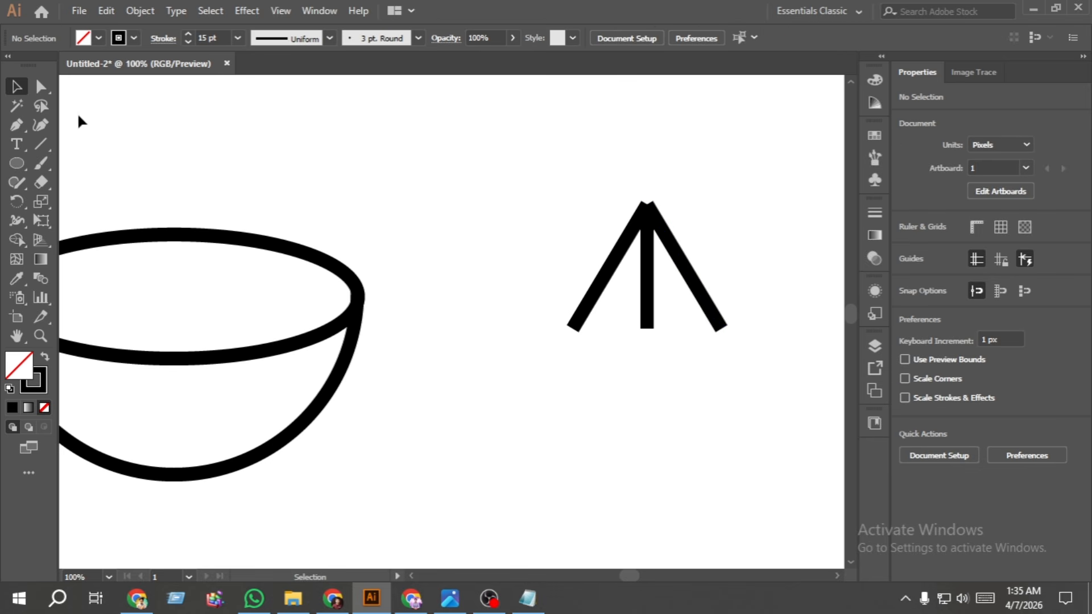
# - Draw a circle about 43 px in diameter centred on the apex where the three lines meet
pyautogui.press('l')
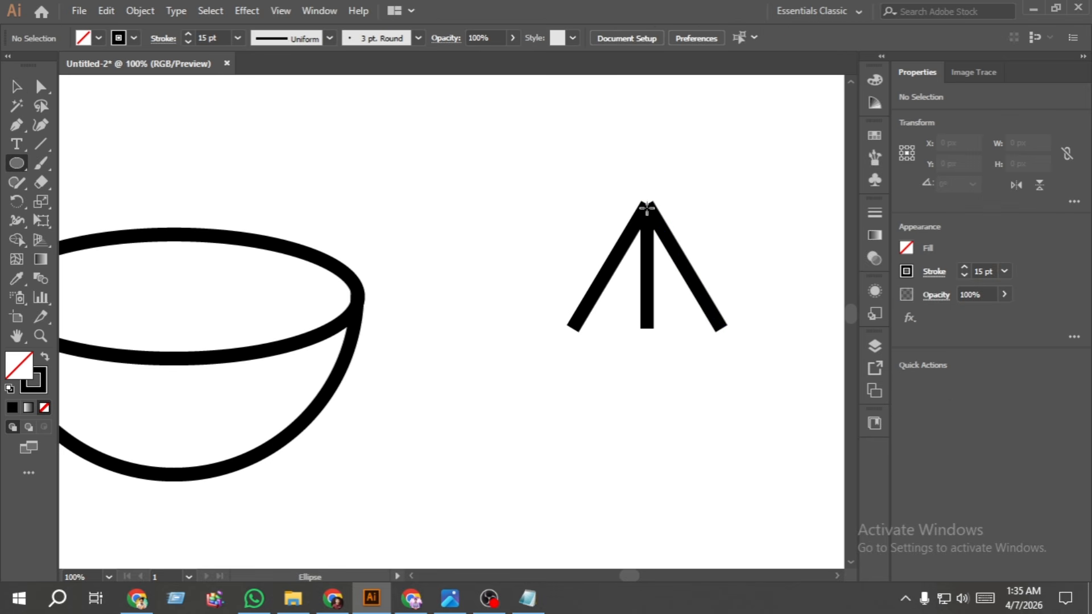
pyautogui.moveTo(648, 209); pyautogui.dragTo(668, 229)
pyautogui.click(15, 84)
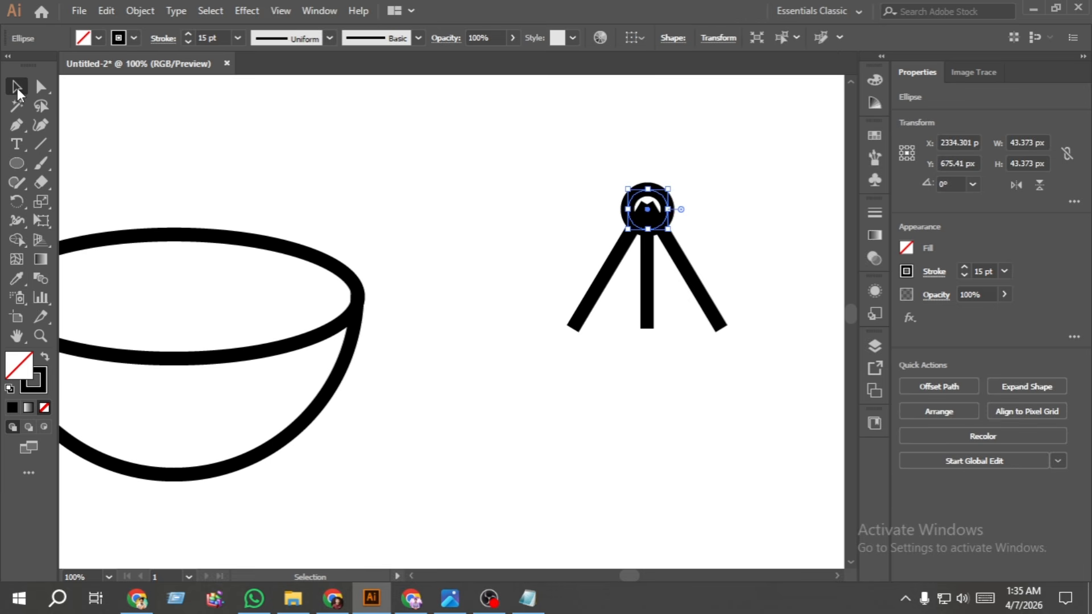
# - Try to centre the circle and the three separate lines horizontally on each other
pyautogui.moveTo(711, 377); pyautogui.dragTo(576, 180)
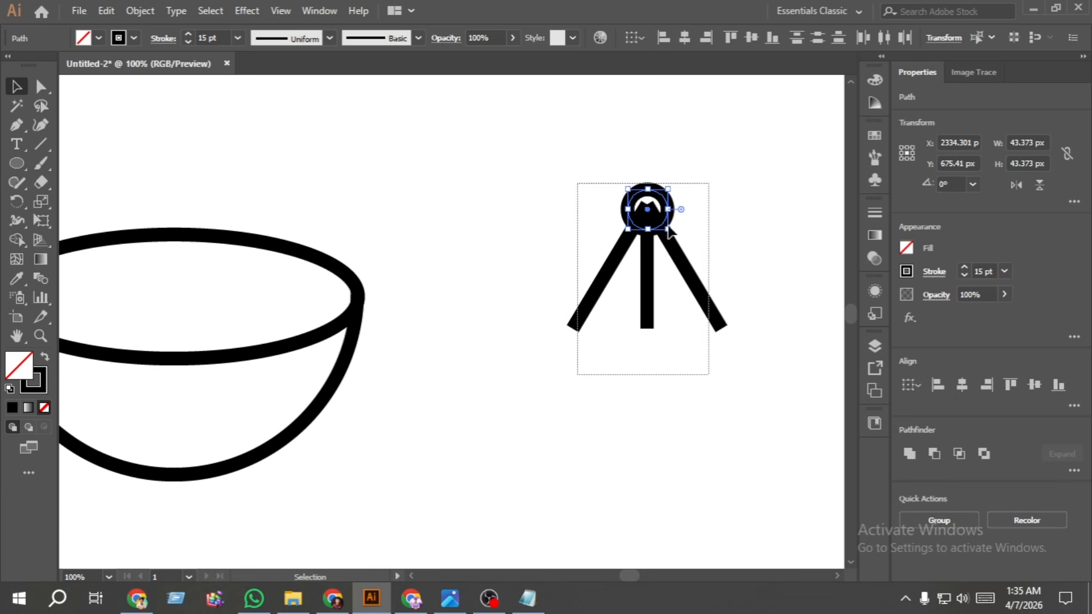
pyautogui.click(956, 385)
pyautogui.click(764, 395)
# - Group the three lines and centre the group and the circle horizontally on each other
pyautogui.moveTo(758, 365); pyautogui.dragTo(547, 295)
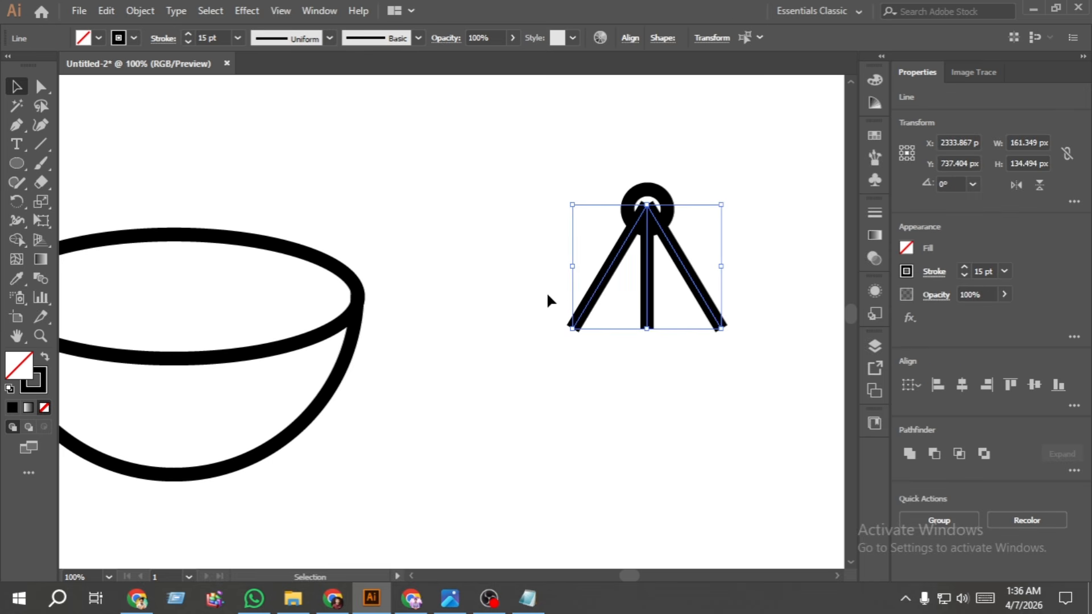
pyautogui.press('a')
pyautogui.hotkey('ctrl', 'g')
pyautogui.moveTo(711, 351); pyautogui.dragTo(592, 162)
pyautogui.click(961, 386)
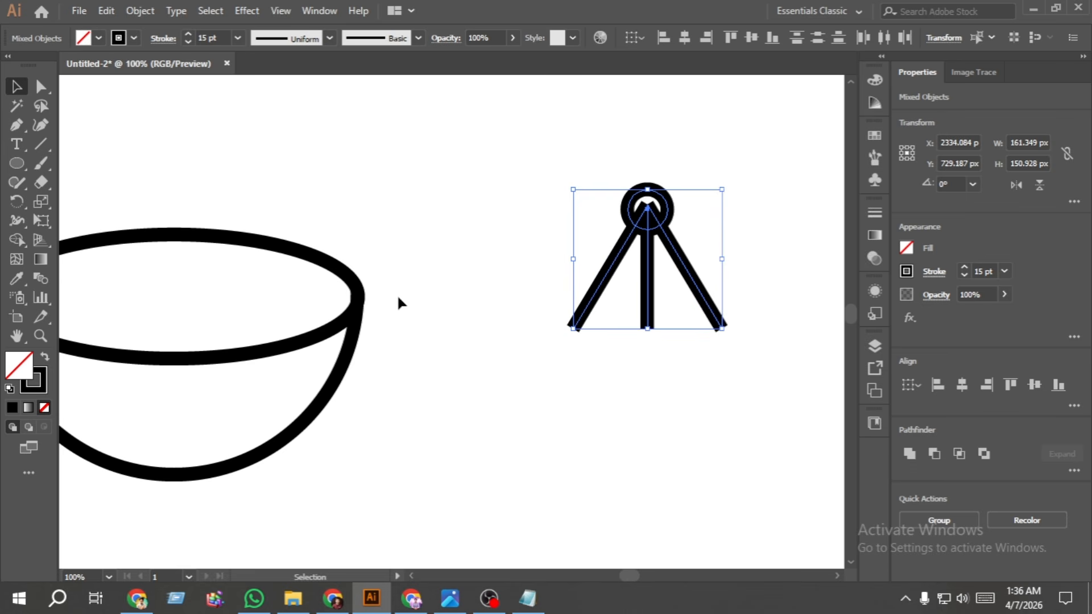
# - Expand the fill and stroke of the circle and the three legs into outlined shapes
pyautogui.click(140, 11)
pyautogui.click(316, 195)
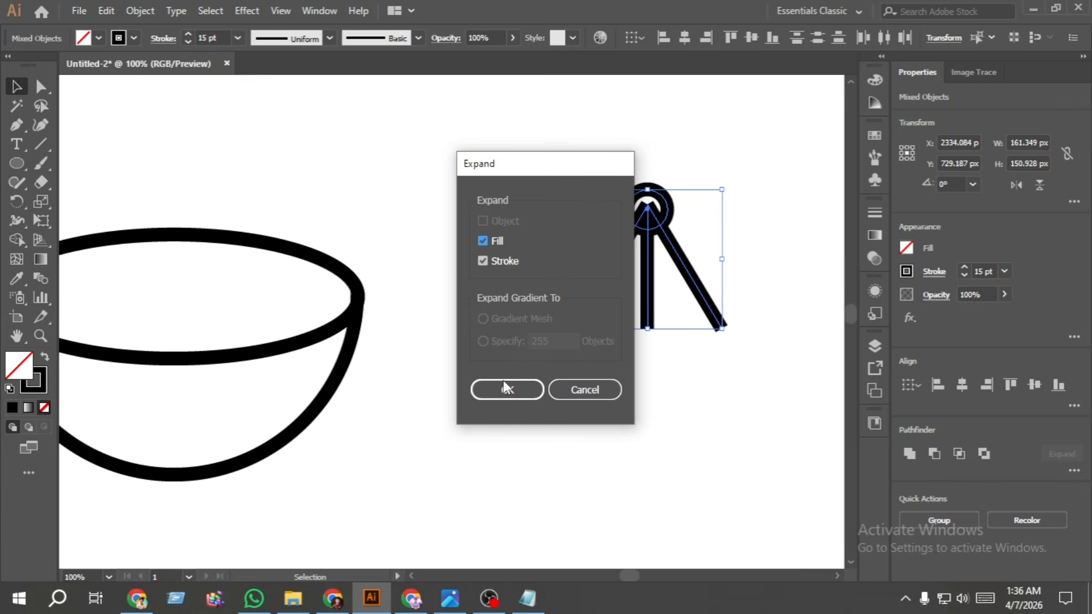
pyautogui.click(488, 392)
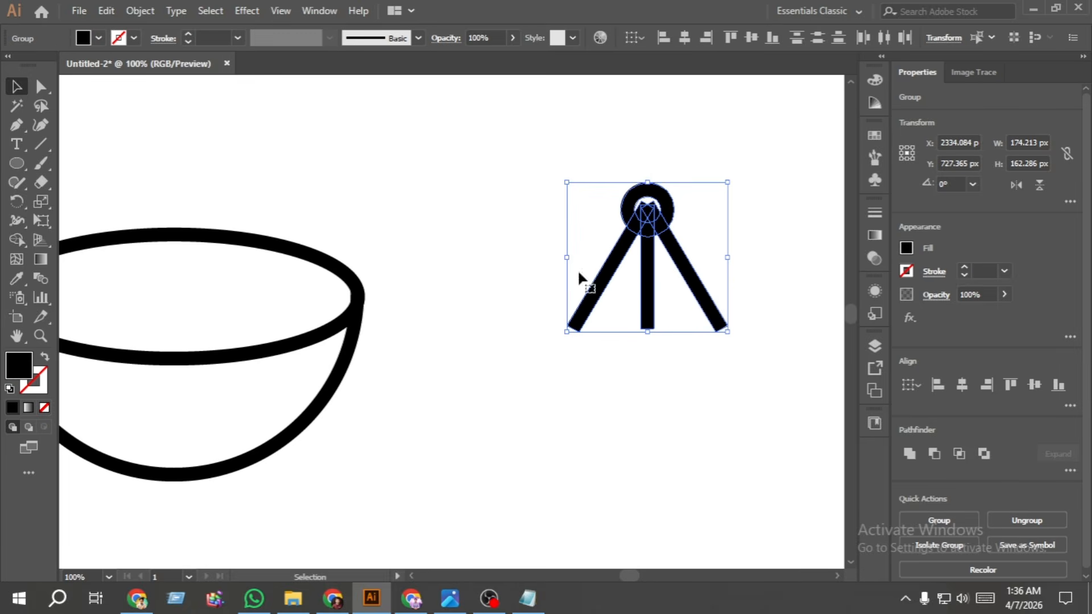
# - With Shape Builder, remove the leg pieces inside the circle's hole and merge the surrounding sections into one complete ring
pyautogui.click(16, 239)
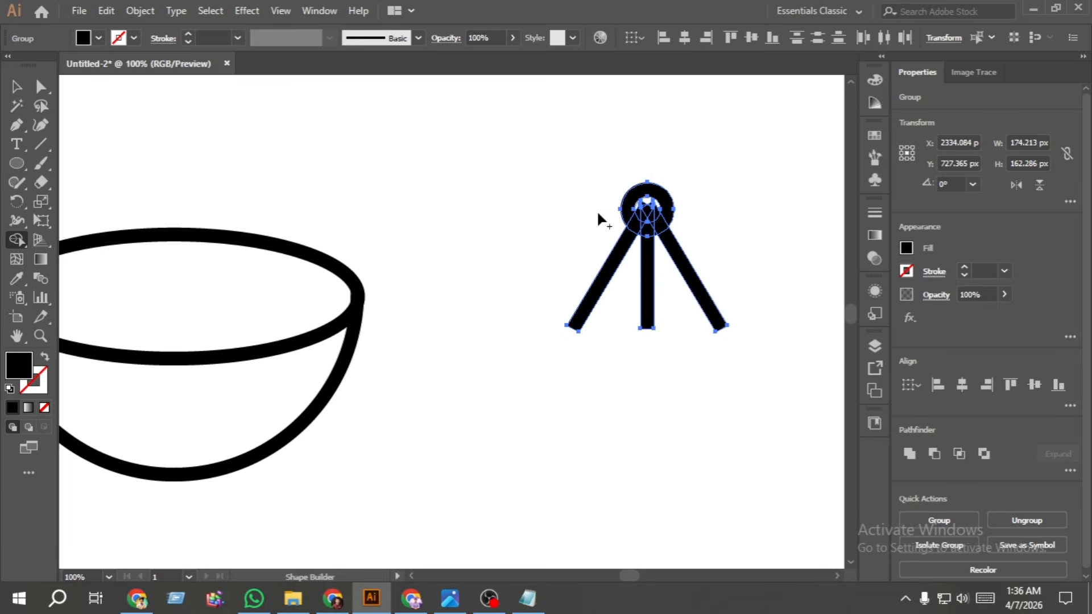
pyautogui.scroll(2, 646, 189)
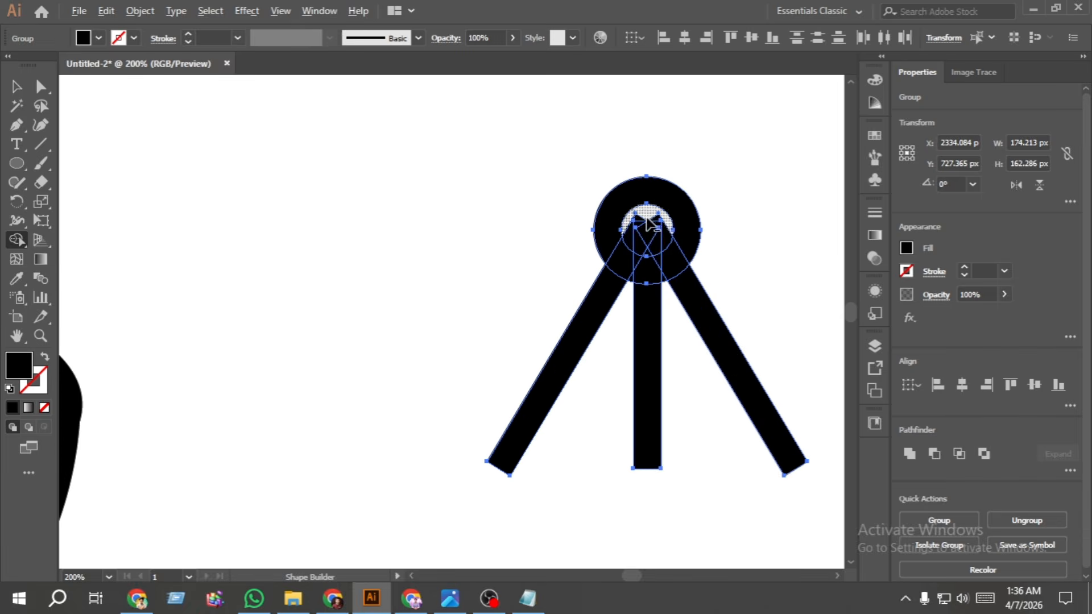
pyautogui.scroll(3, 660, 227)
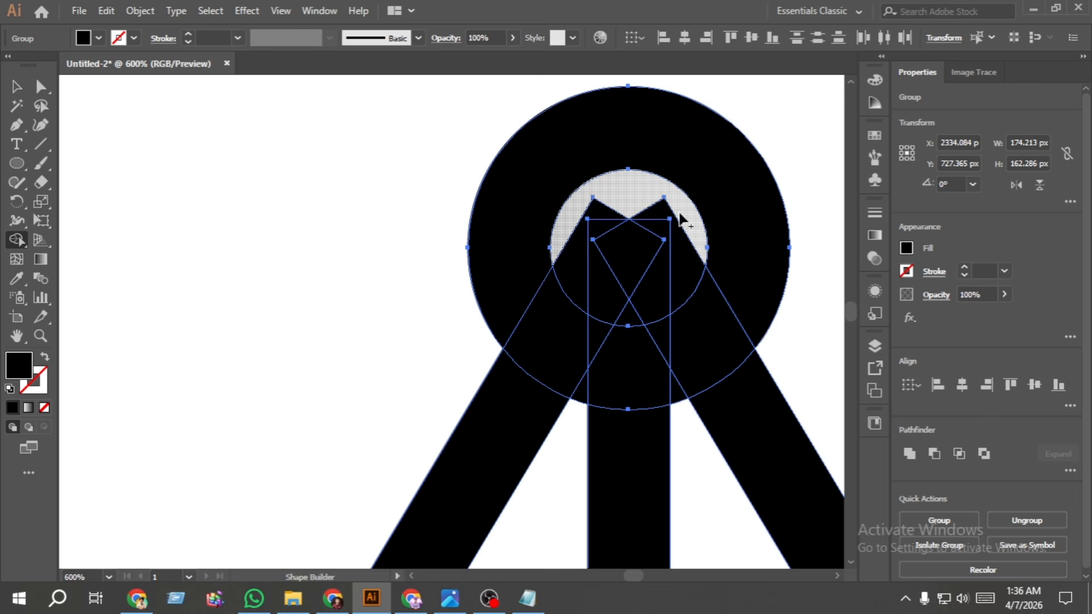
pyautogui.moveTo(681, 251)
pyautogui.mouseDown()
pyautogui.moveTo(592, 254)
pyautogui.moveTo(583, 244)
pyautogui.moveTo(624, 268)
pyautogui.moveTo(632, 319)
pyautogui.mouseUp()
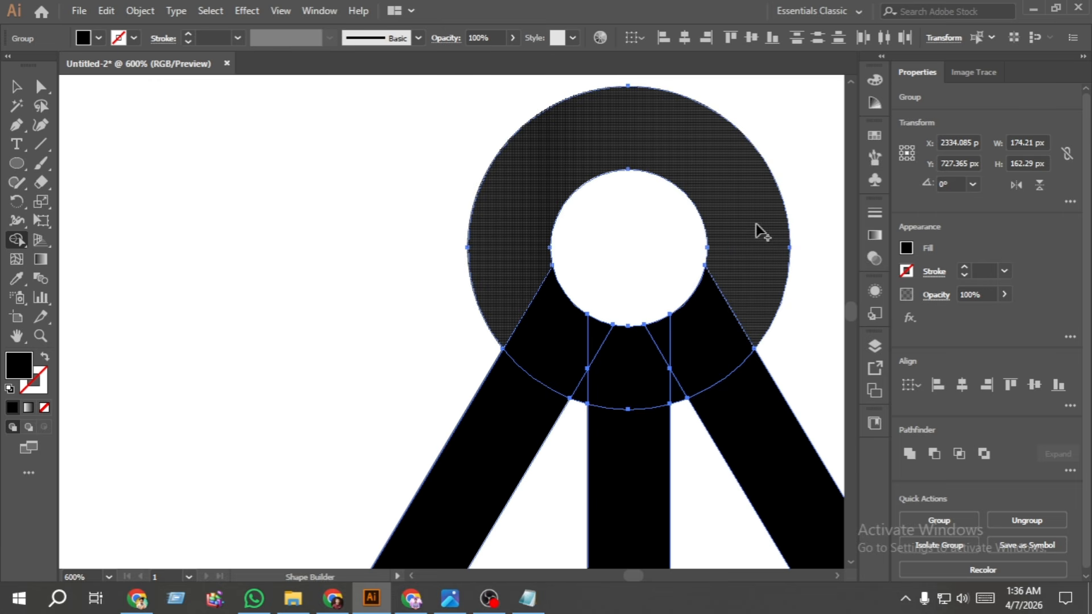
pyautogui.moveTo(751, 252)
pyautogui.mouseDown()
pyautogui.moveTo(733, 290)
pyautogui.moveTo(665, 386)
pyautogui.moveTo(643, 389)
pyautogui.moveTo(642, 377)
pyautogui.moveTo(674, 350)
pyautogui.moveTo(561, 372)
pyautogui.moveTo(564, 355)
pyautogui.moveTo(595, 348)
pyautogui.moveTo(511, 291)
pyautogui.moveTo(535, 299)
pyautogui.mouseUp()
pyautogui.hotkey('ctrl', '1')
pyautogui.click(16, 86)
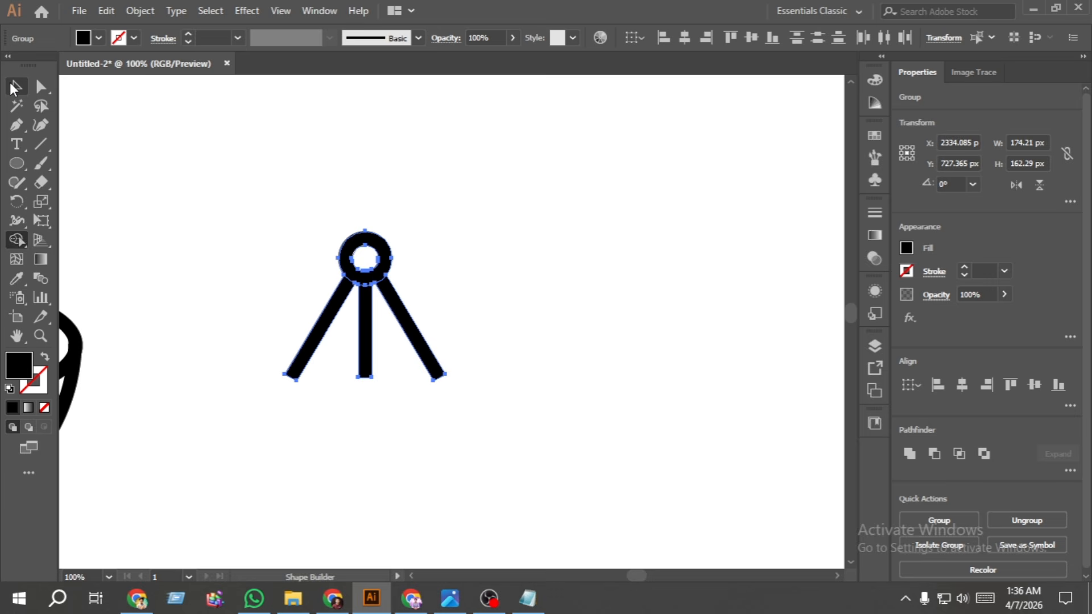
# - Round the lower end corners of all three legs to 7.5 px
pyautogui.click(454, 411)
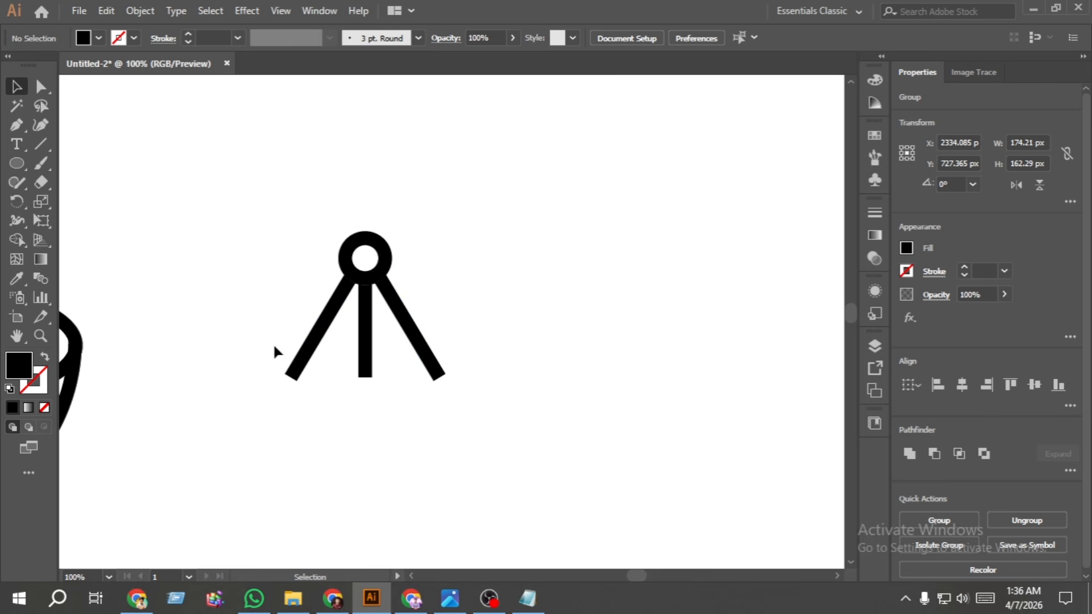
pyautogui.click(41, 87)
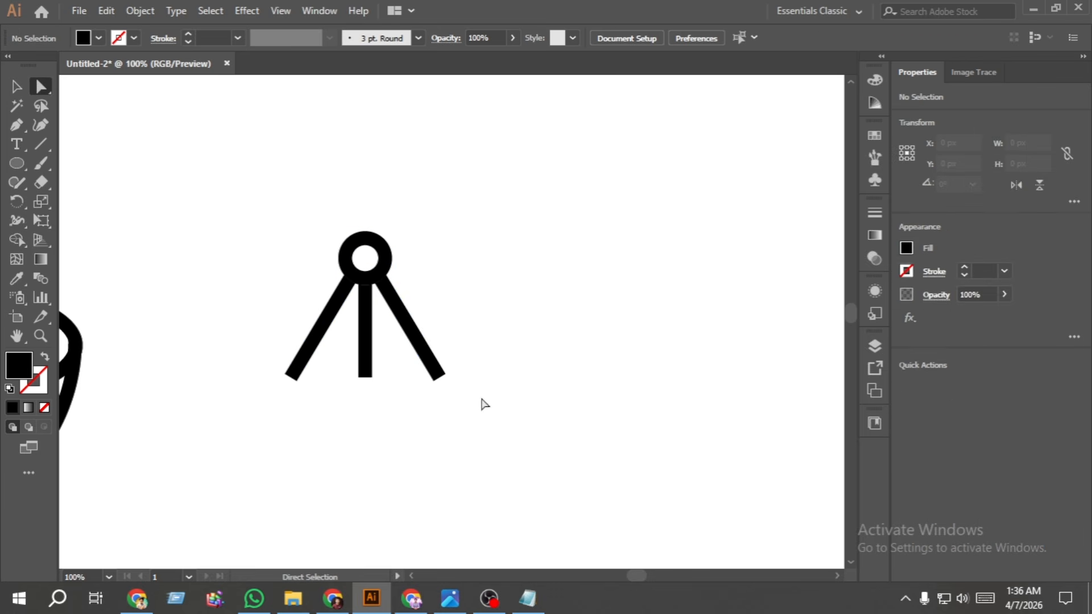
pyautogui.moveTo(482, 399); pyautogui.dragTo(254, 355)
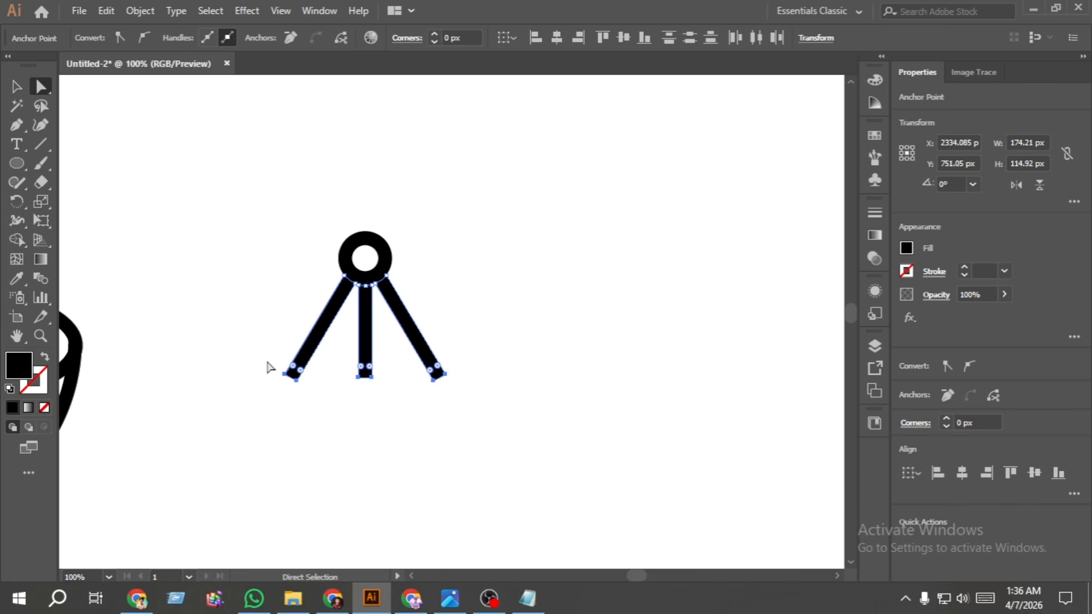
pyautogui.moveTo(362, 372); pyautogui.dragTo(342, 330)
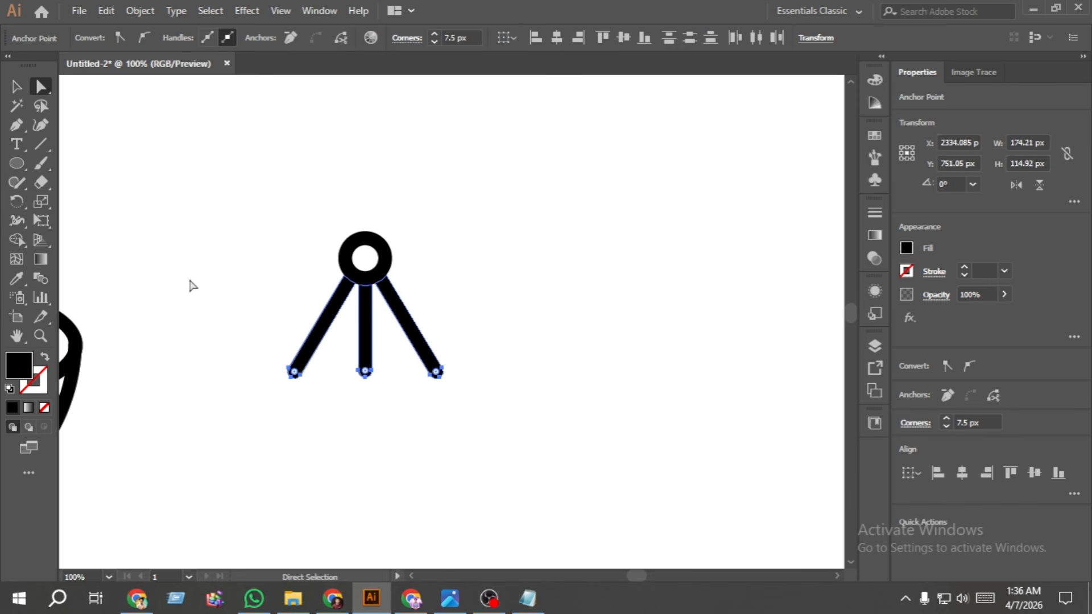
pyautogui.click(129, 199)
pyautogui.click(18, 88)
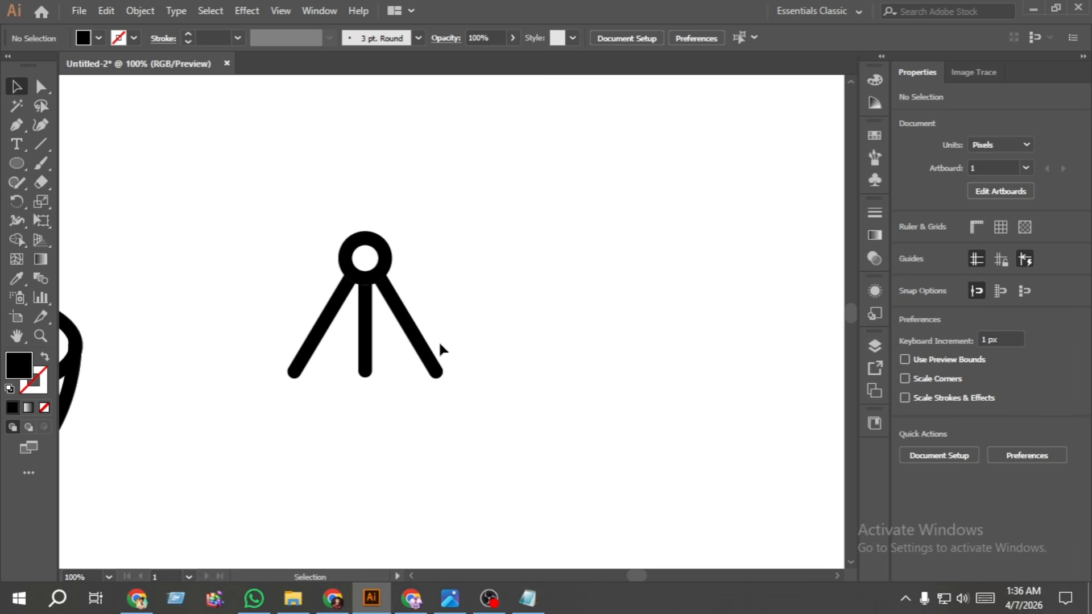
# - Combine the ring and three legs into one object and move it over the dish's upper rim
pyautogui.moveTo(496, 408); pyautogui.dragTo(276, 214)
pyautogui.press('a')
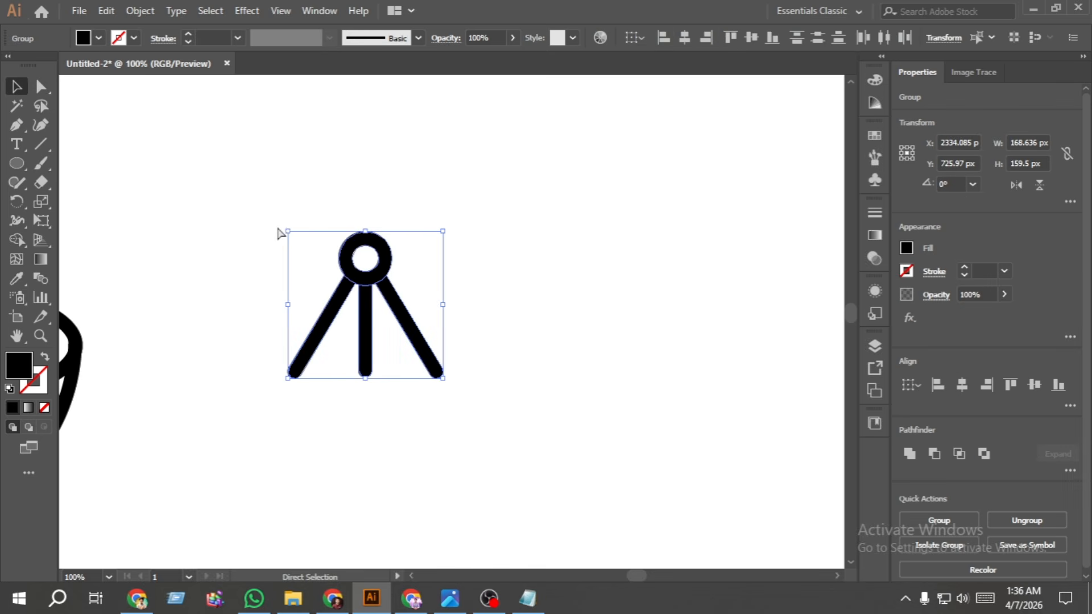
pyautogui.hotkey('ctrl', 'g')
pyautogui.moveTo(262, 269); pyautogui.dragTo(656, 238)
pyautogui.moveTo(759, 265); pyautogui.dragTo(285, 233)
# - Centre the three-legged part and the dish horizontally on each other
pyautogui.moveTo(411, 510); pyautogui.dragTo(176, 218)
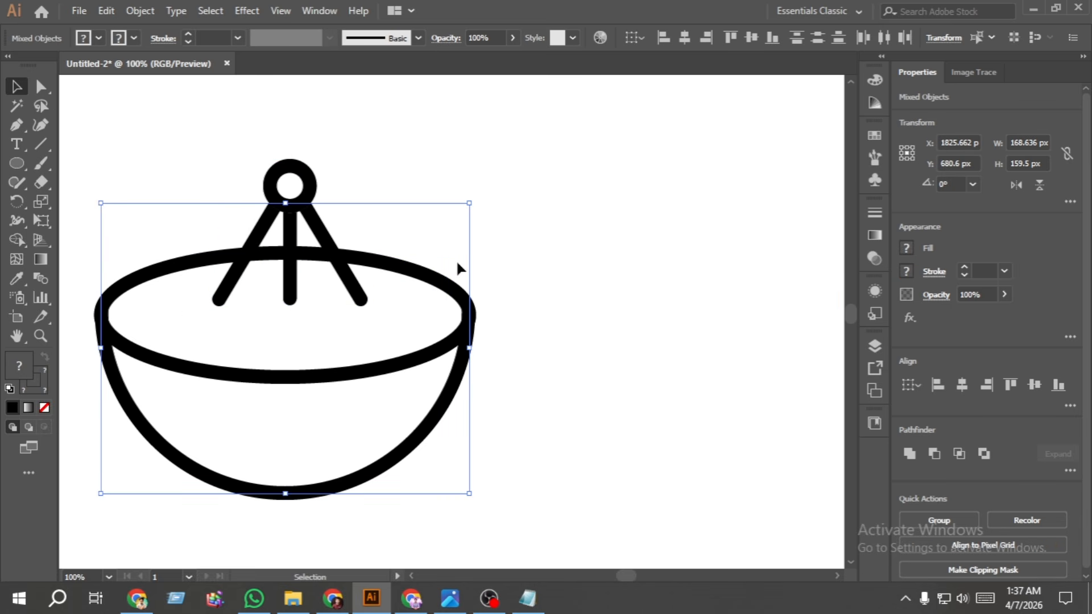
pyautogui.click(966, 386)
pyautogui.click(588, 318)
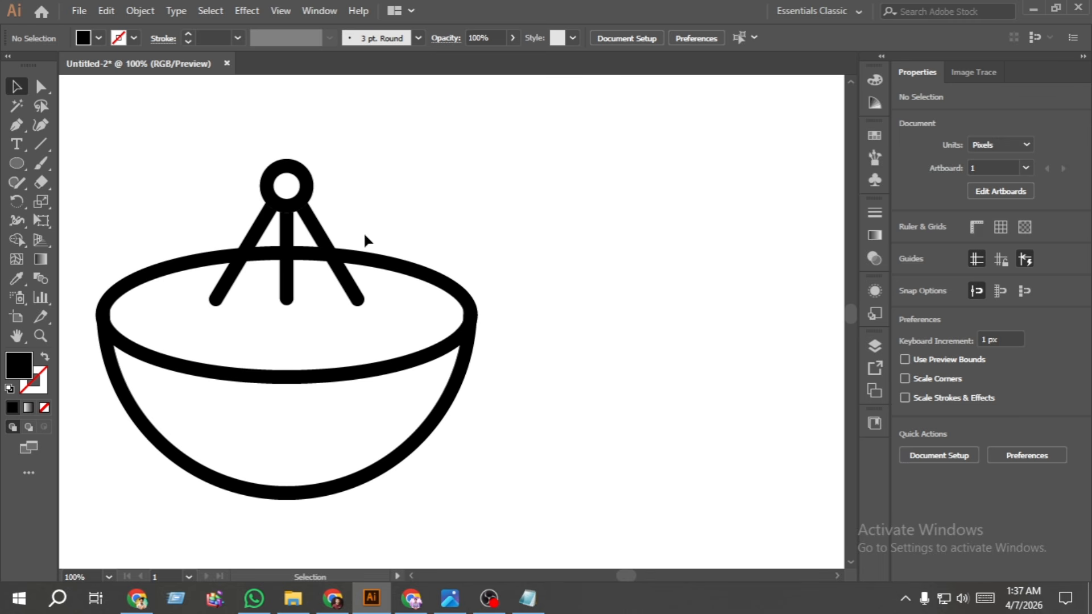
# - Create an offset path 15 px outside the three-legged part, with miter joins and a miter limit of 4
pyautogui.click(306, 202)
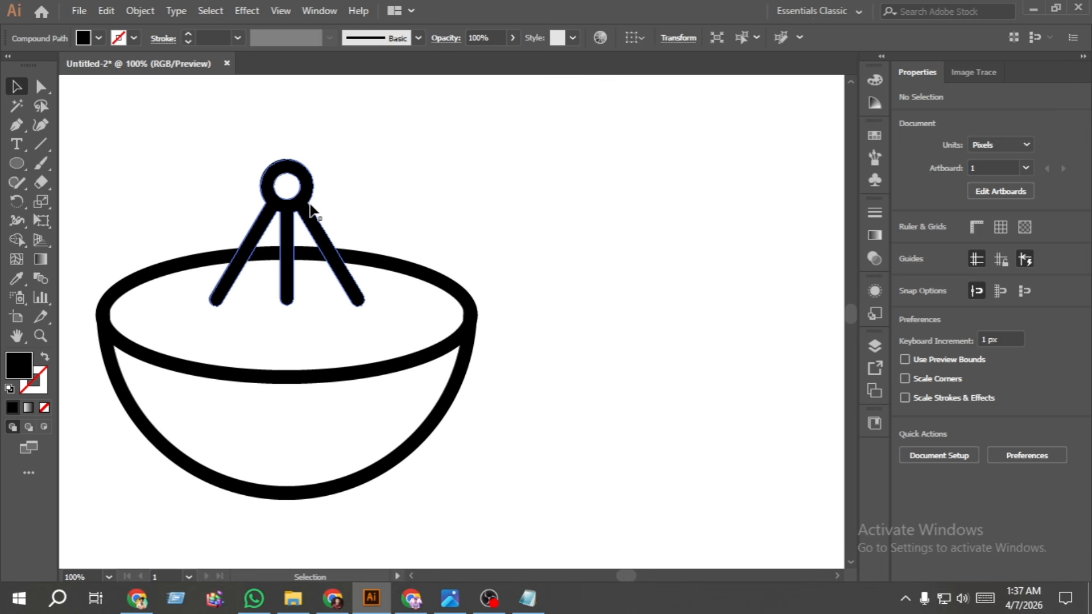
pyautogui.click(140, 10)
pyautogui.moveTo(203, 399)
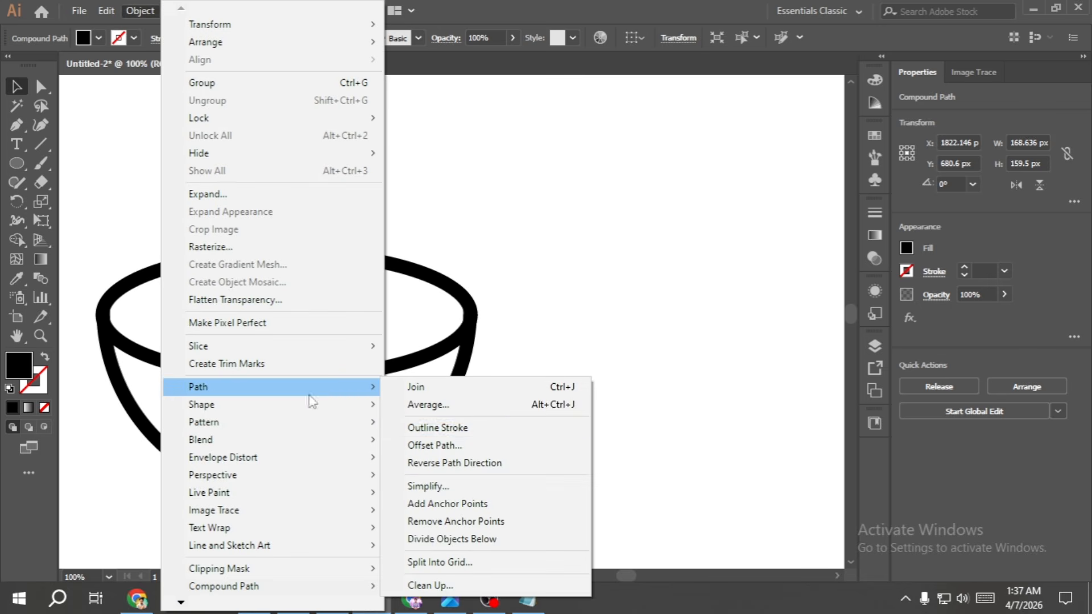
pyautogui.click(472, 443)
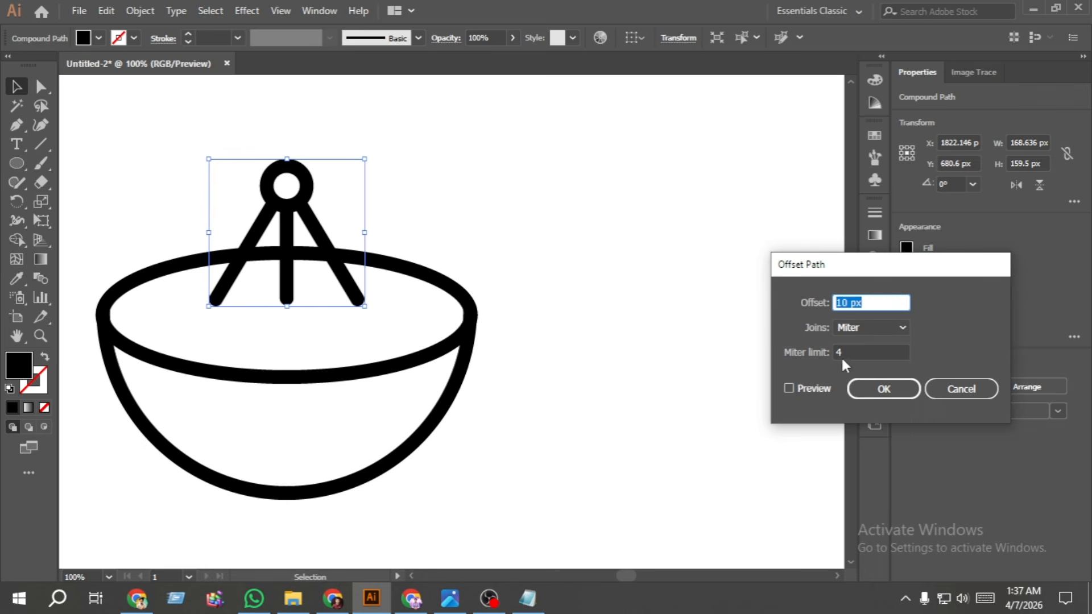
pyautogui.click(790, 388)
pyautogui.click(884, 389)
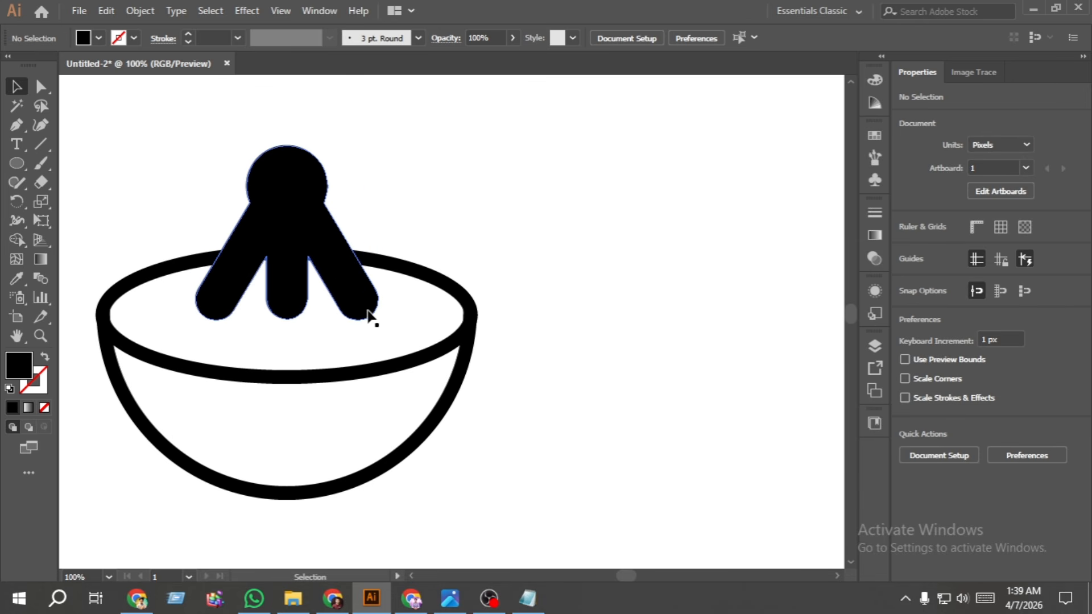
# - Expand the fill and stroke of the dish's rim ellipse and bowl outline
pyautogui.click(368, 311)
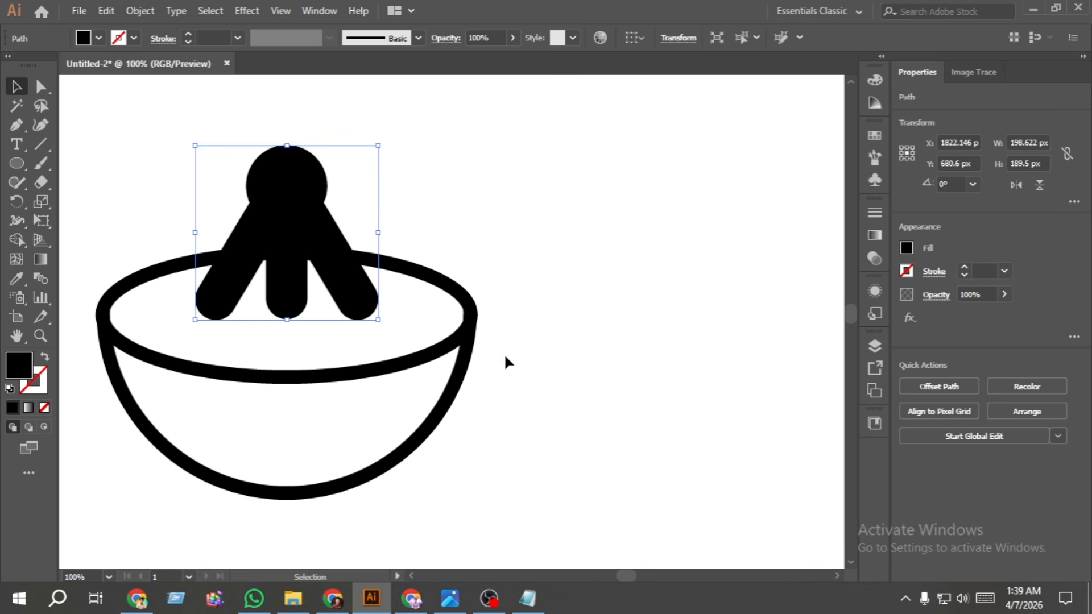
pyautogui.click(455, 322)
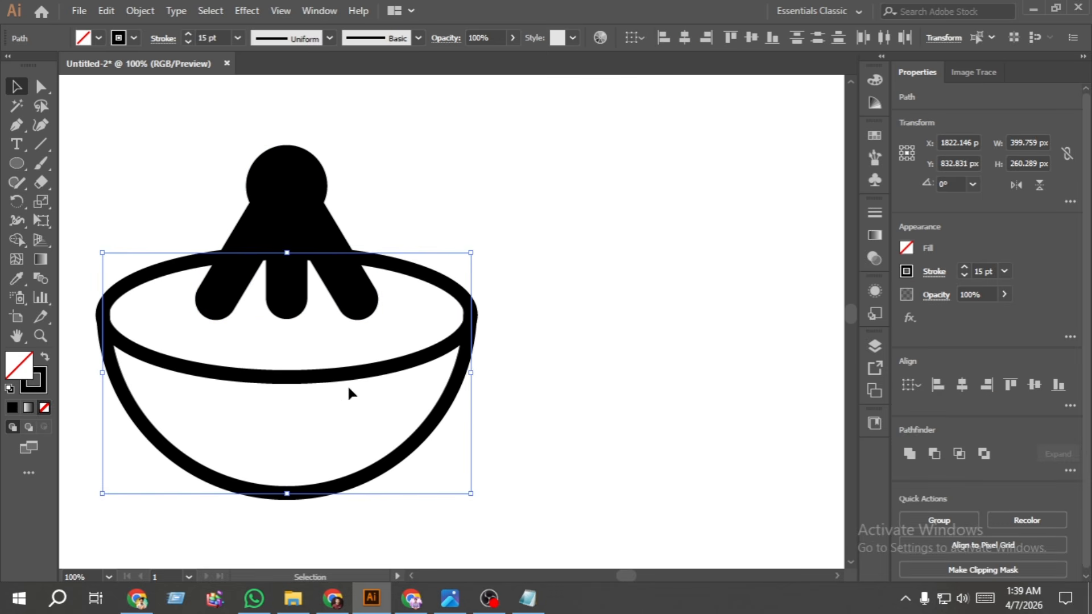
pyautogui.click(140, 10)
pyautogui.click(211, 192)
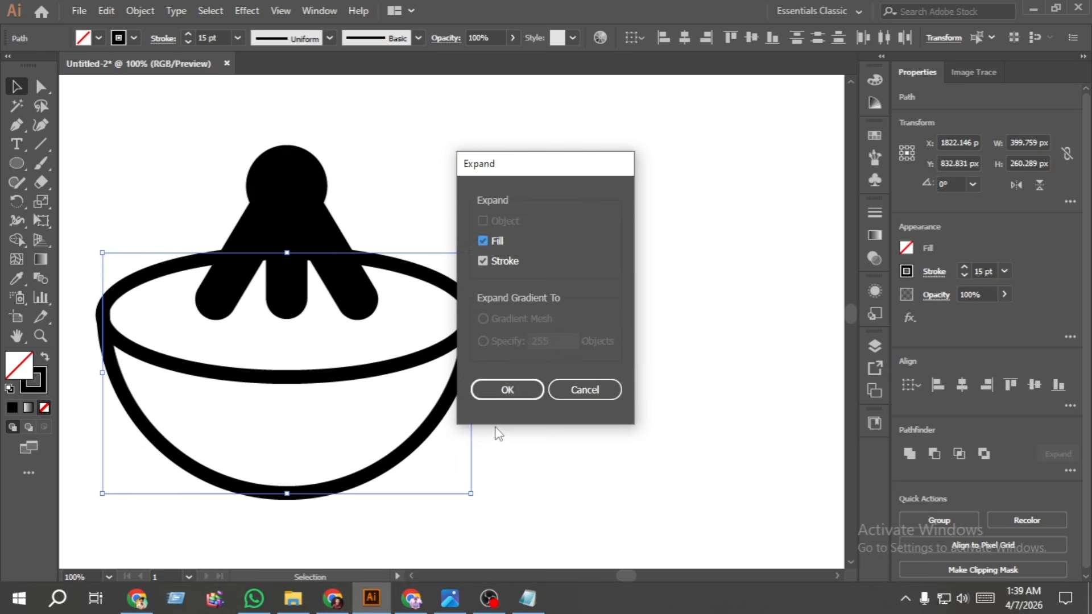
pyautogui.click(504, 390)
pyautogui.click(545, 375)
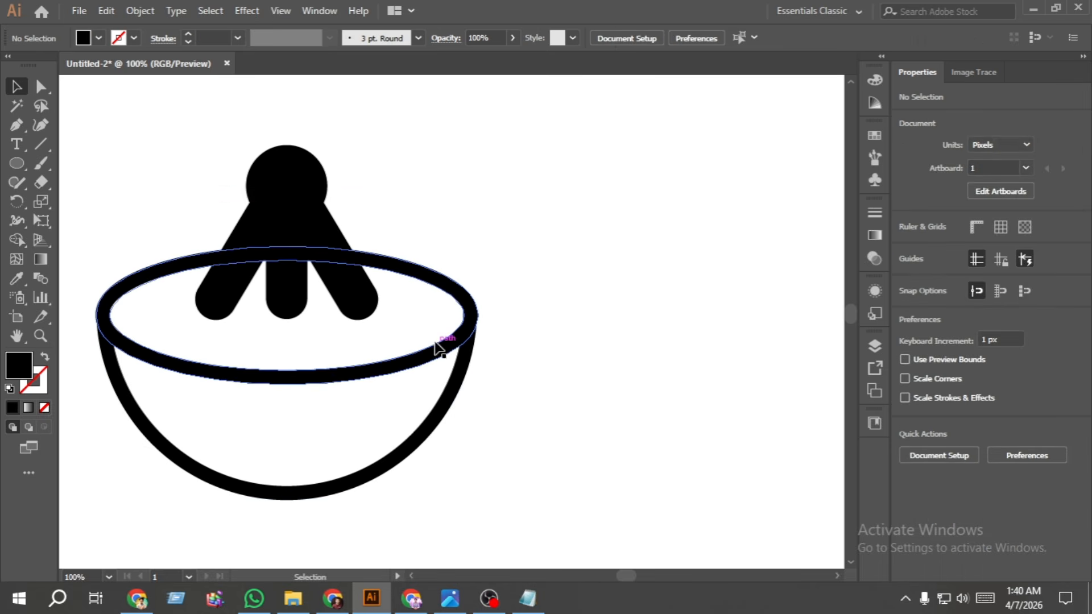
# - With Shape Builder, remove the offset shape and the rim sections it overlaps, including the small leftovers between the legs
pyautogui.click(437, 281)
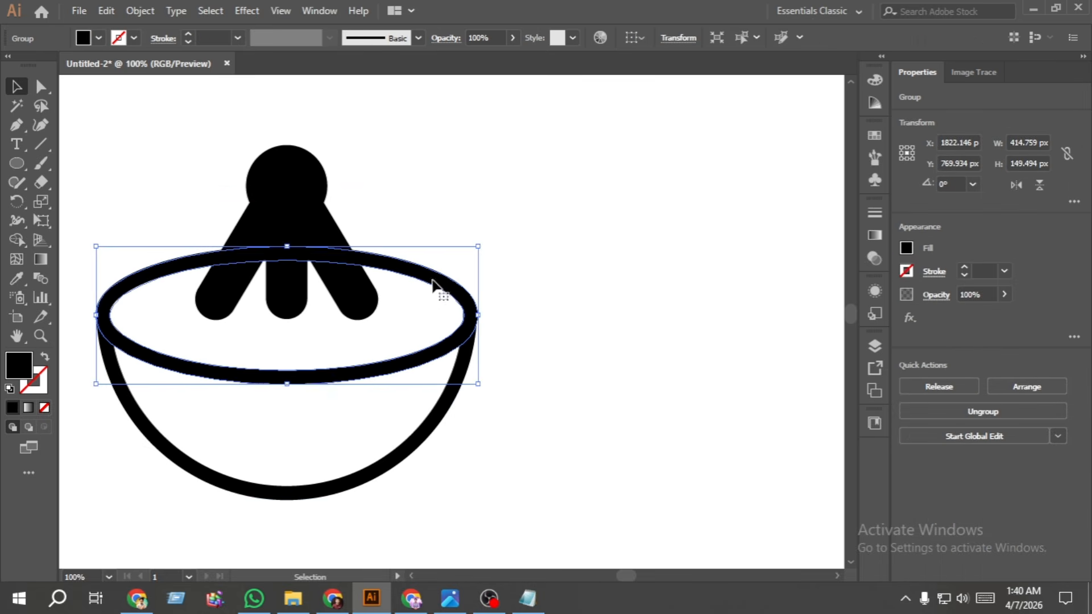
pyautogui.keyDown('shift'); pyautogui.click(367, 305); pyautogui.keyUp('shift')
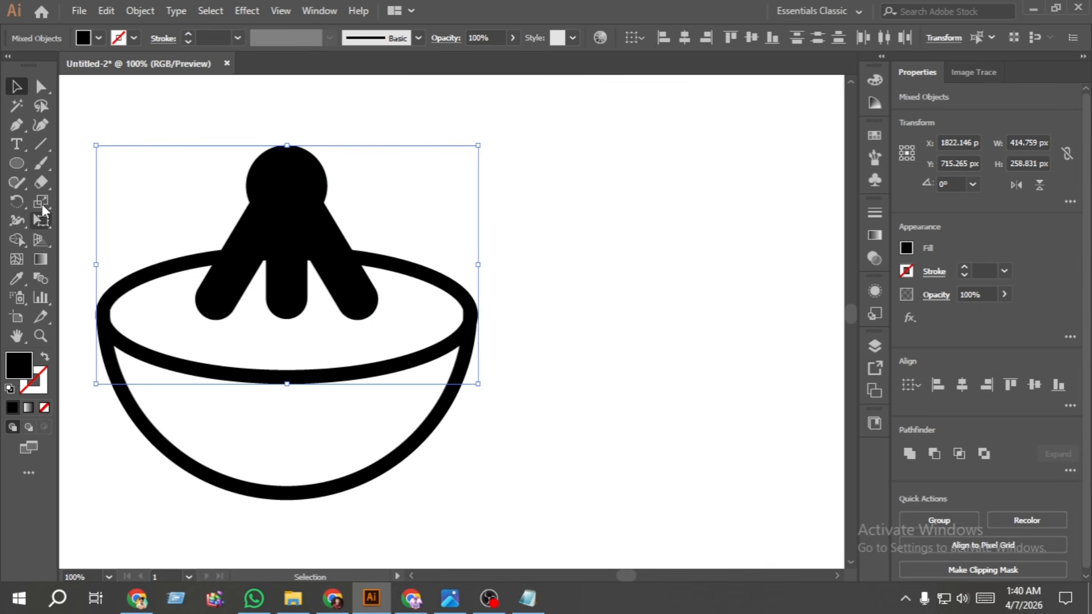
pyautogui.click(16, 240)
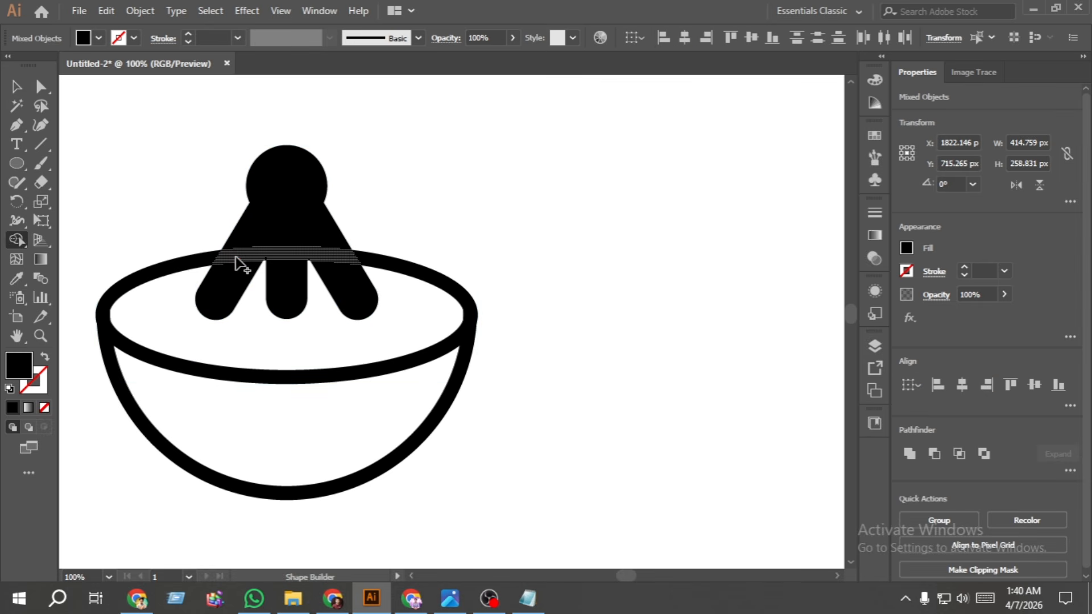
pyautogui.moveTo(238, 263)
pyautogui.mouseDown()
pyautogui.moveTo(340, 260)
pyautogui.moveTo(313, 212)
pyautogui.moveTo(327, 268)
pyautogui.moveTo(345, 286)
pyautogui.moveTo(237, 271)
pyautogui.moveTo(286, 245)
pyautogui.moveTo(267, 274)
pyautogui.moveTo(291, 248)
pyautogui.mouseUp()
pyautogui.keyDown('alt'); pyautogui.click(318, 218); pyautogui.keyUp('alt')
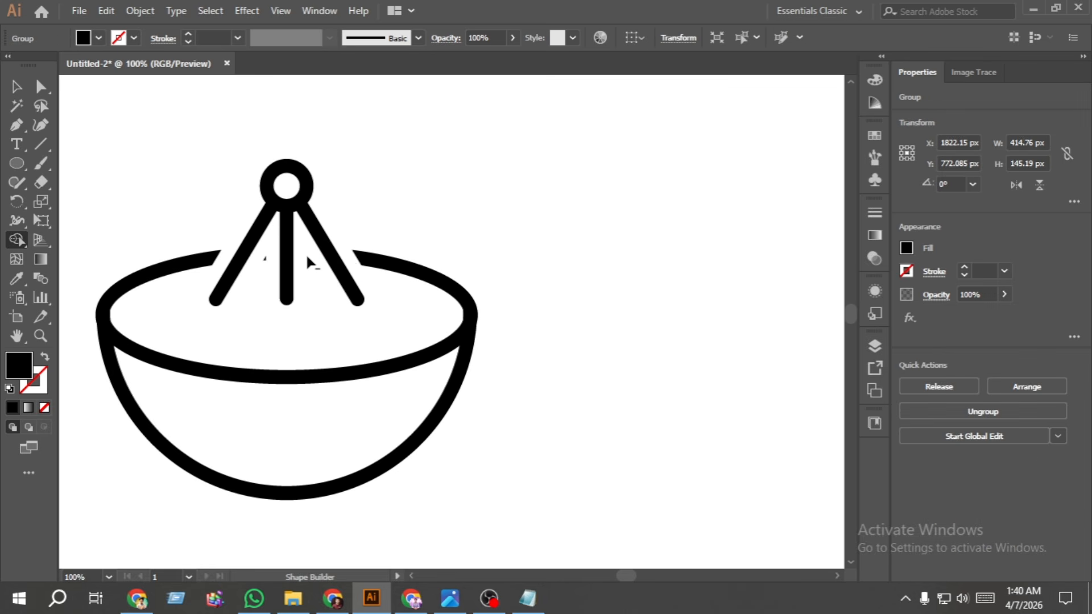
pyautogui.keyDown('alt'); pyautogui.click(308, 260); pyautogui.keyUp('alt')
pyautogui.keyDown('alt'); pyautogui.click(265, 259); pyautogui.keyUp('alt')
pyautogui.click(17, 87)
pyautogui.click(357, 218)
# - Draw an unfilled ellipse with a black stroke, about 105 x 89 px, above and overlapping the ring
pyautogui.scroll(1, 357, 219)
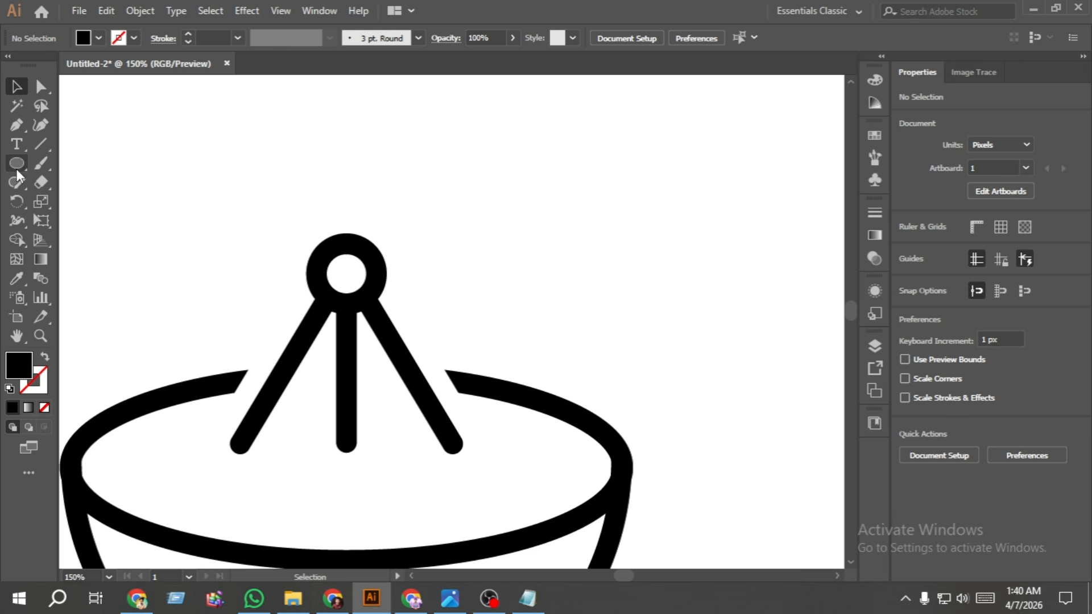
pyautogui.click(45, 360)
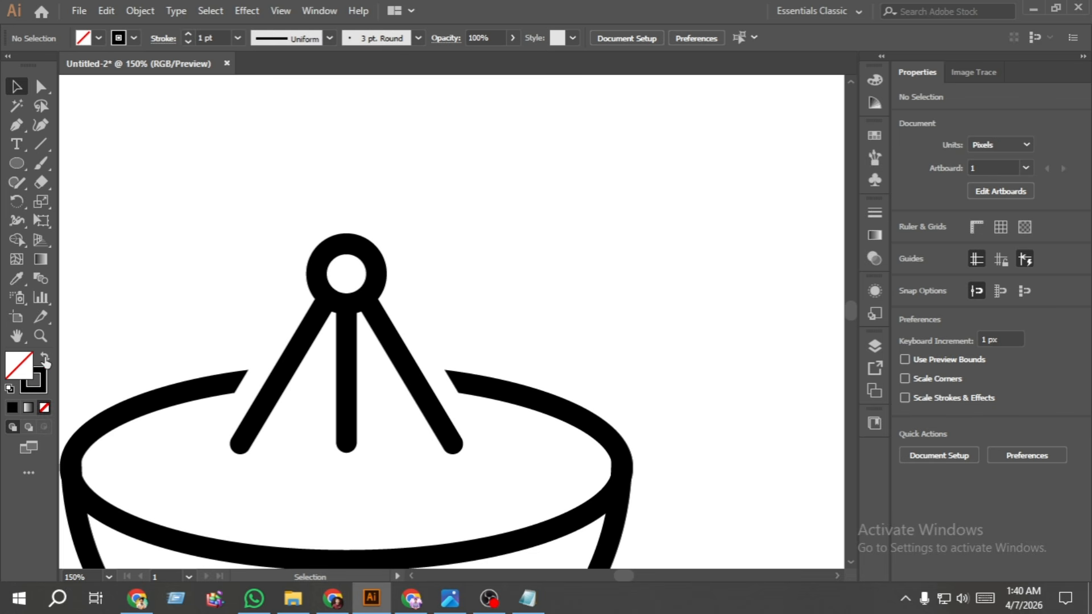
pyautogui.click(15, 165)
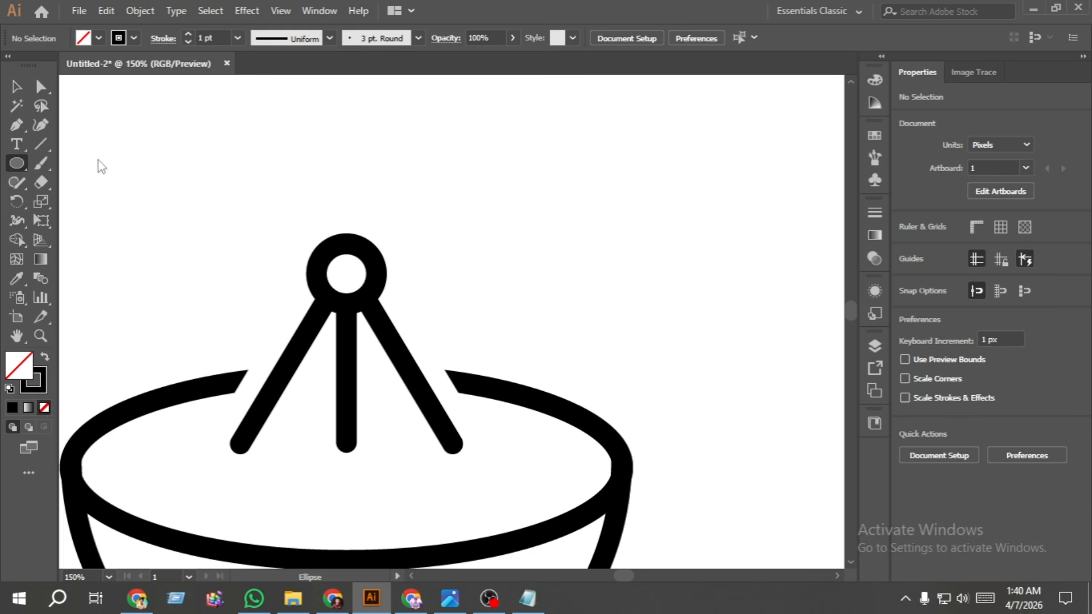
pyautogui.moveTo(275, 167)
pyautogui.mouseDown()
pyautogui.moveTo(404, 250)
pyautogui.moveTo(421, 290)
pyautogui.mouseUp()
pyautogui.press('v')
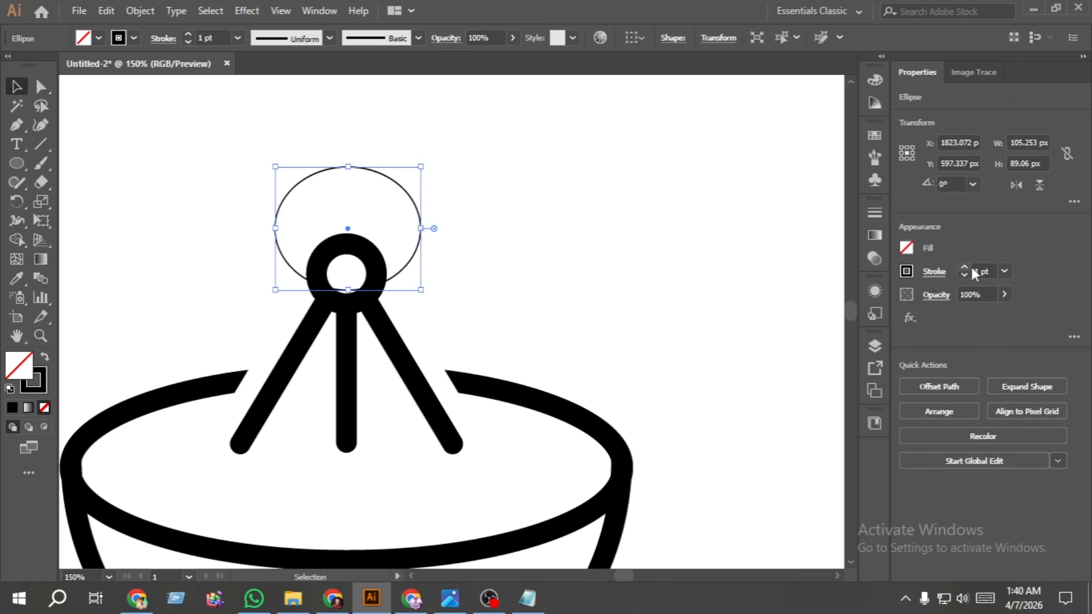
# - Set the new ellipse's stroke weight to 15 pt
pyautogui.click(965, 266)
pyautogui.click(966, 266)
pyautogui.click(965, 266)
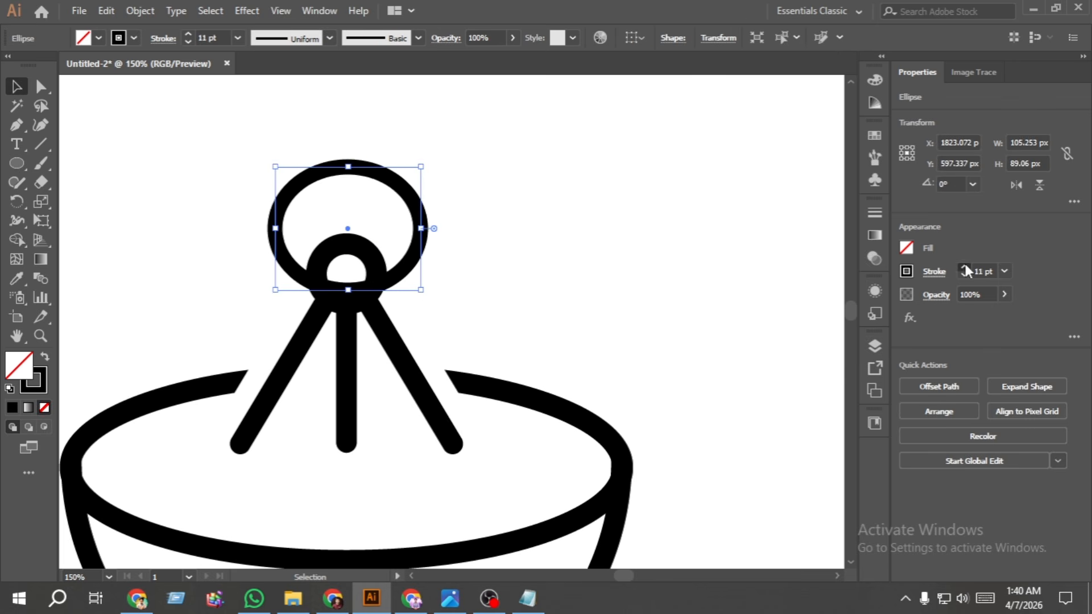
pyautogui.click(965, 266)
pyautogui.click(965, 265)
pyautogui.click(965, 266)
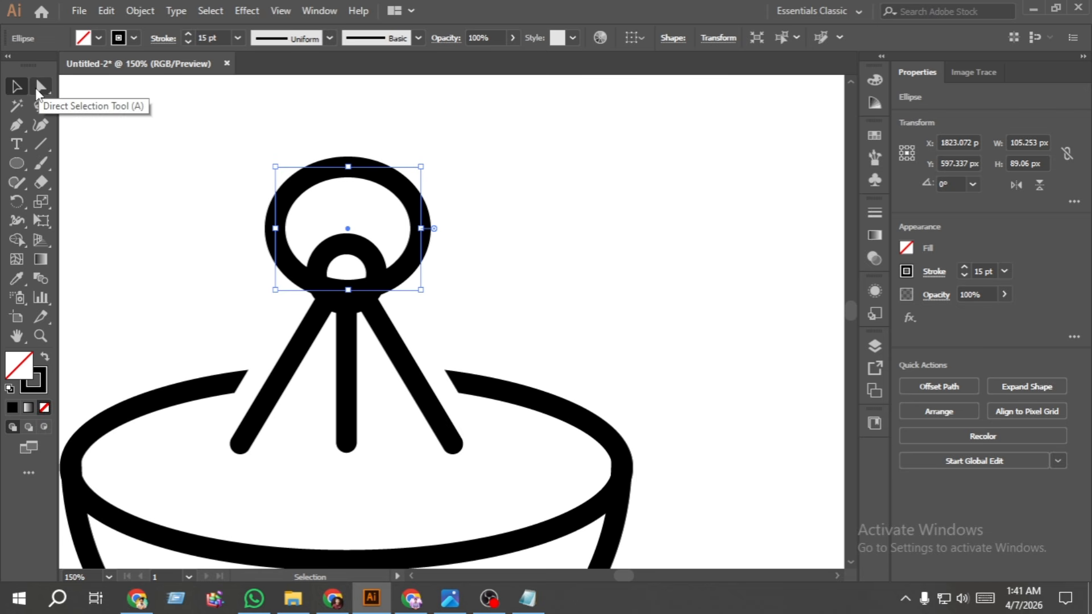
# - Draw a horizontal line about 188 px long across the upper part of the new ellipse, and select the ellipse
pyautogui.click(39, 141)
pyautogui.moveTo(224, 203); pyautogui.dragTo(473, 197)
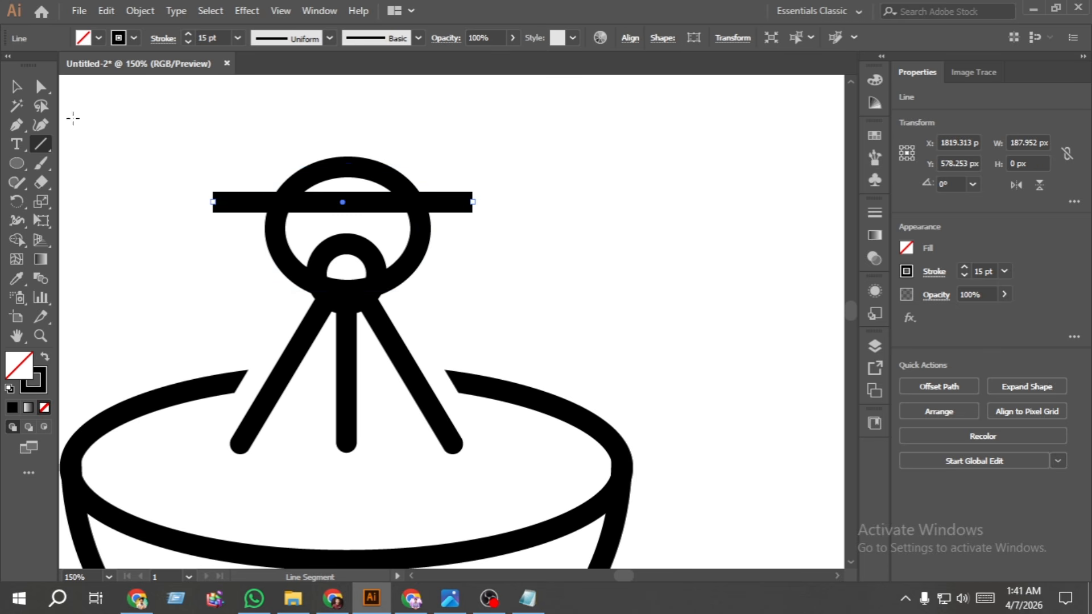
pyautogui.click(17, 87)
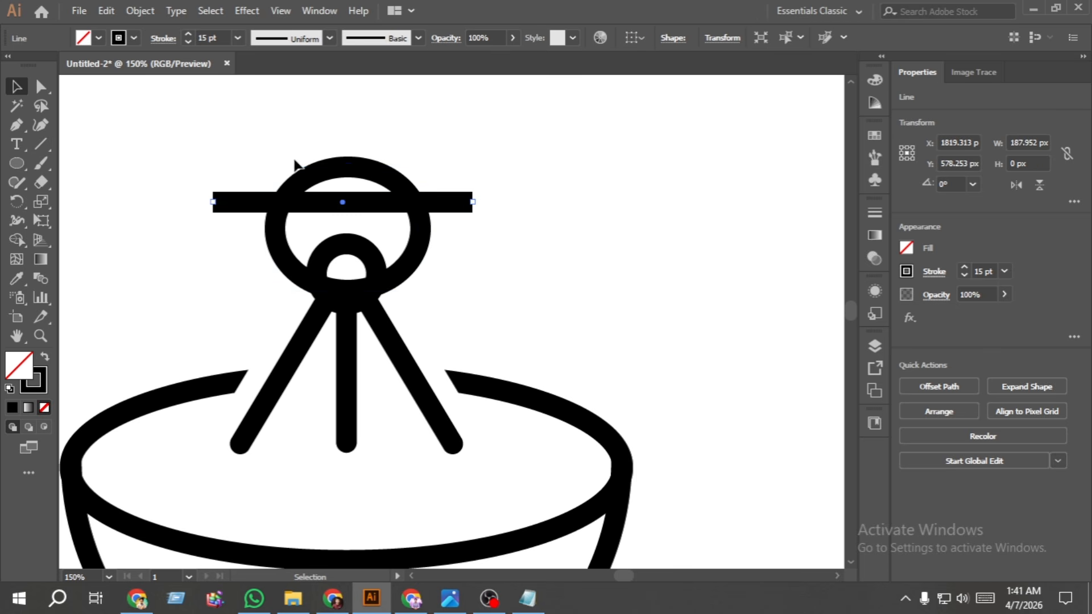
pyautogui.click(340, 165)
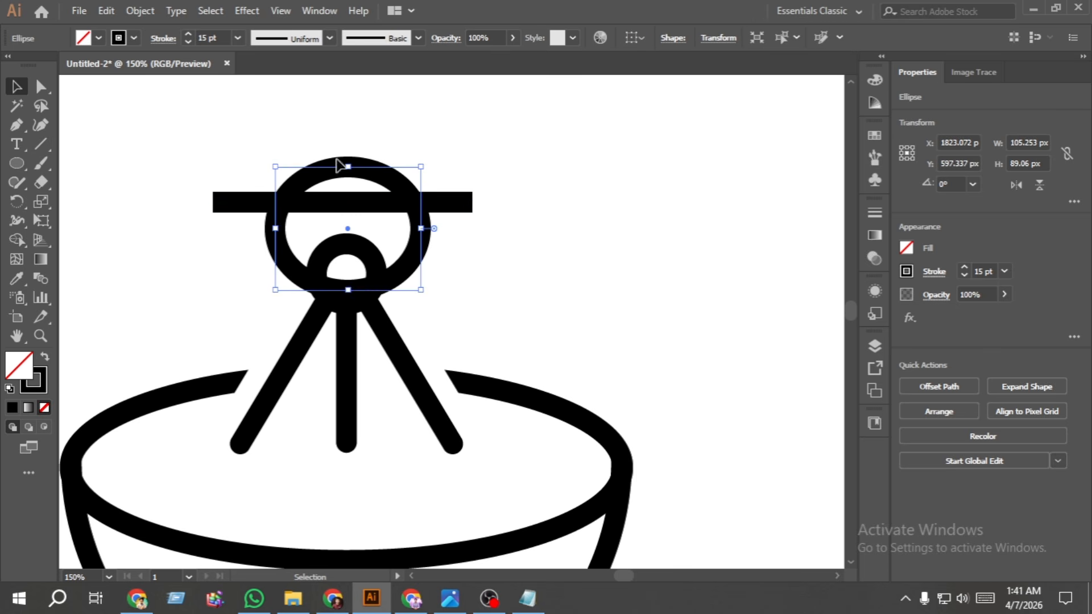
# - Expand the upper ellipse's fill and stroke, and split off its top arc along the horizontal line with Shape Builder
pyautogui.click(140, 11)
pyautogui.click(228, 193)
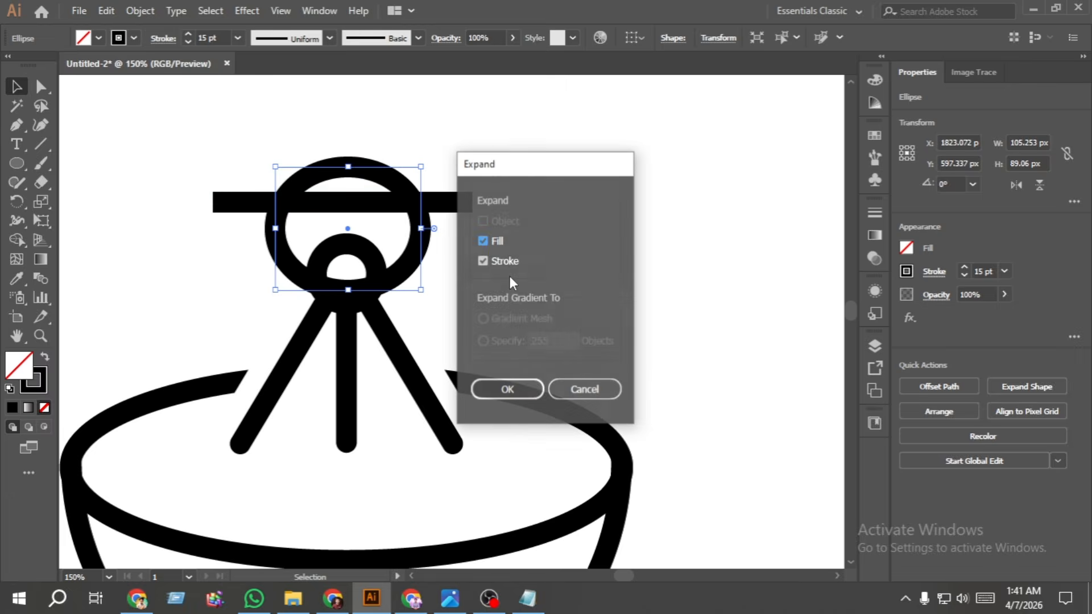
pyautogui.click(505, 395)
pyautogui.keyDown('shift'); pyautogui.click(463, 203); pyautogui.keyUp('shift')
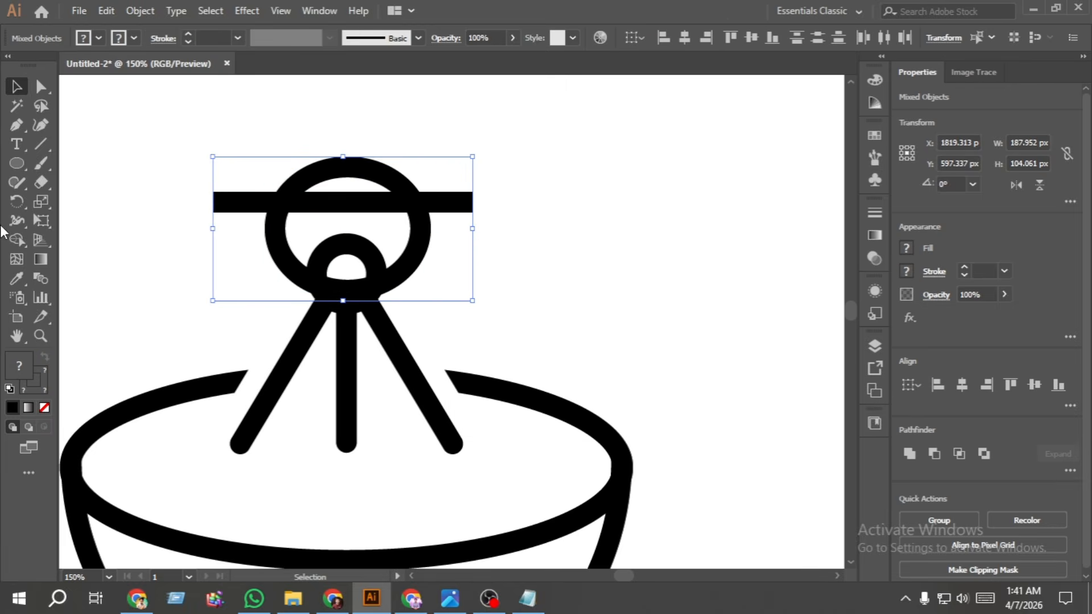
pyautogui.click(15, 241)
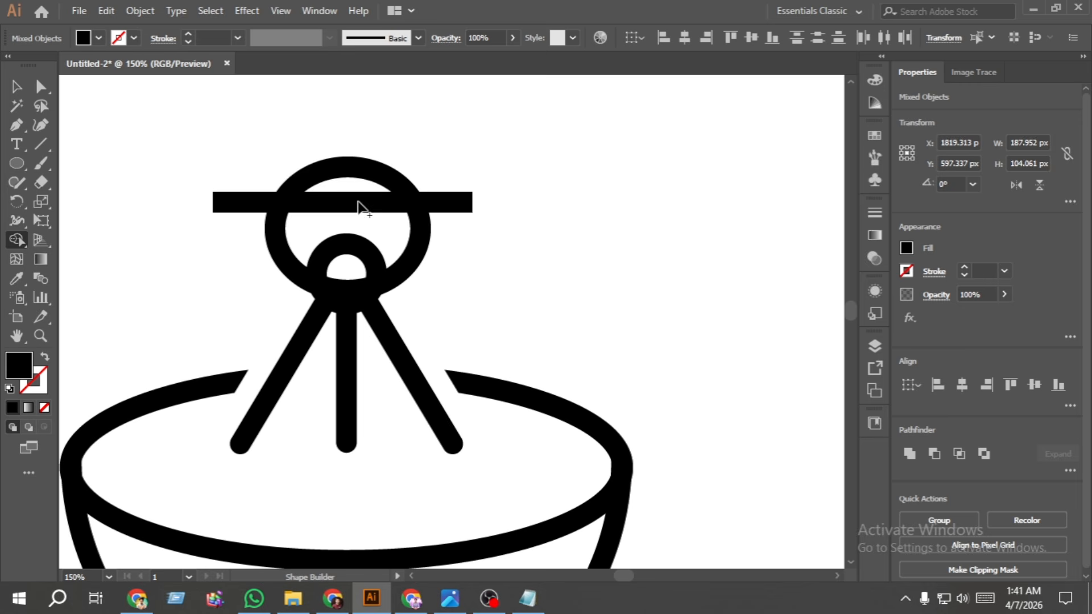
pyautogui.click(340, 173)
# - Delete the three remaining segments of the horizontal line crossing the ellipse
pyautogui.click(16, 87)
pyautogui.click(176, 165)
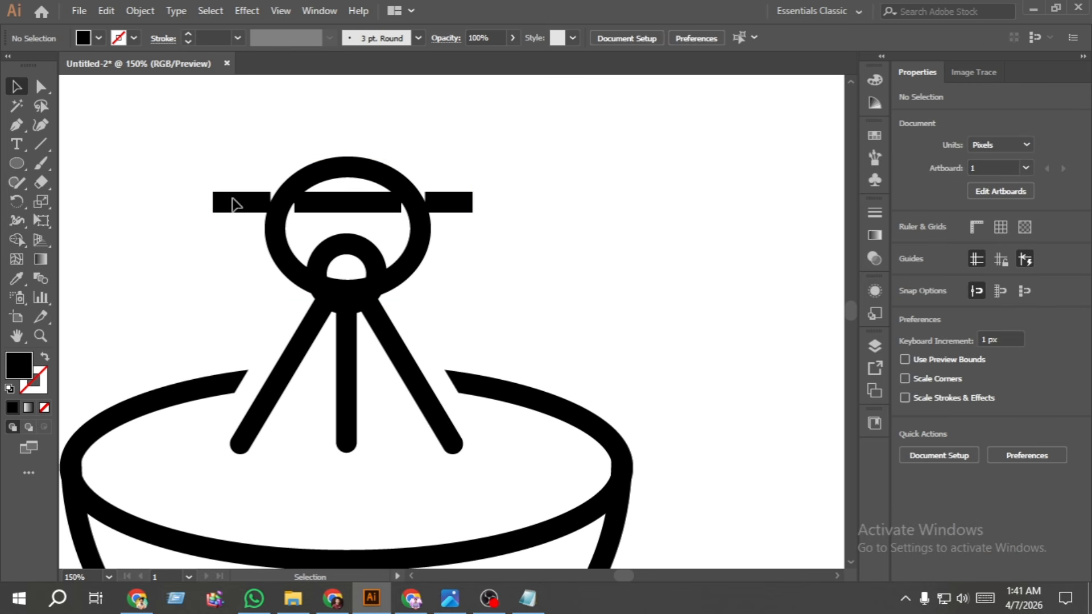
pyautogui.click(235, 203)
pyautogui.click(353, 206)
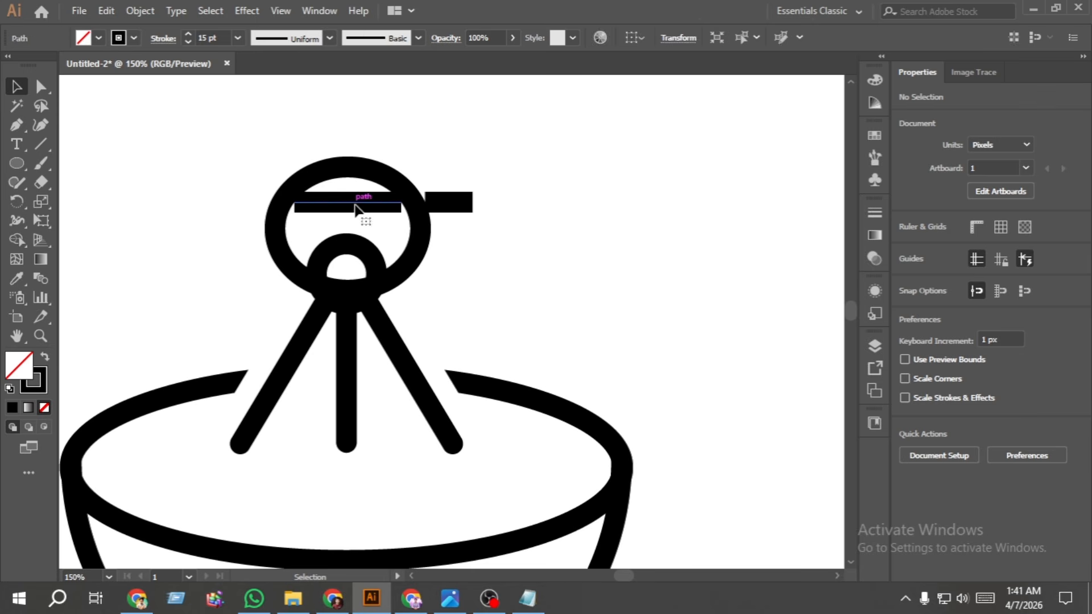
pyautogui.press('Delete')
pyautogui.click(452, 210)
pyautogui.press('Delete')
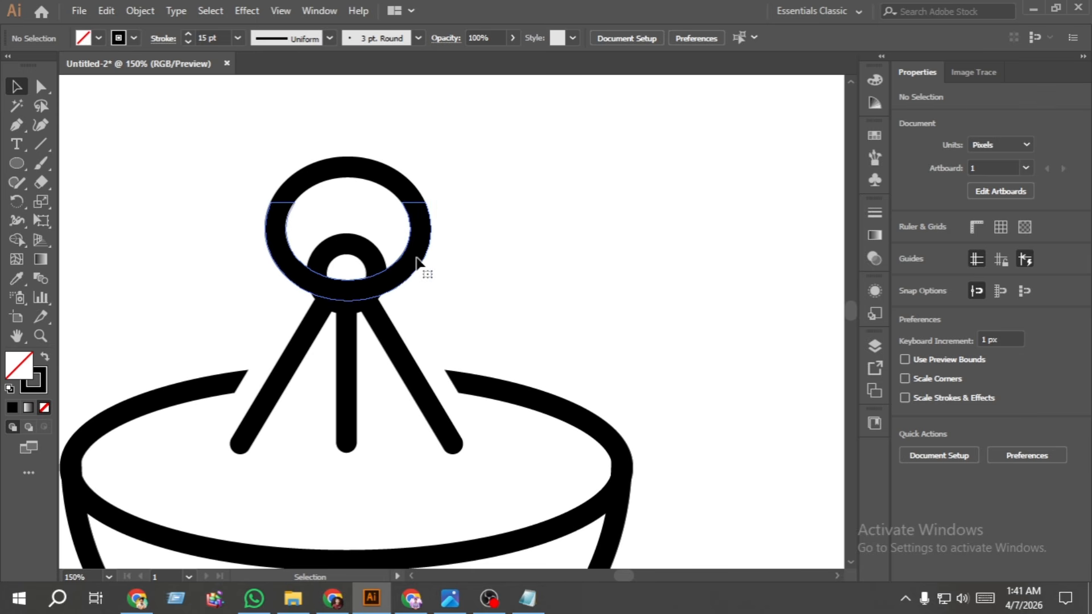
# - Ungroup the split ellipse and delete its lower part, keeping only the top arc
pyautogui.click(418, 263)
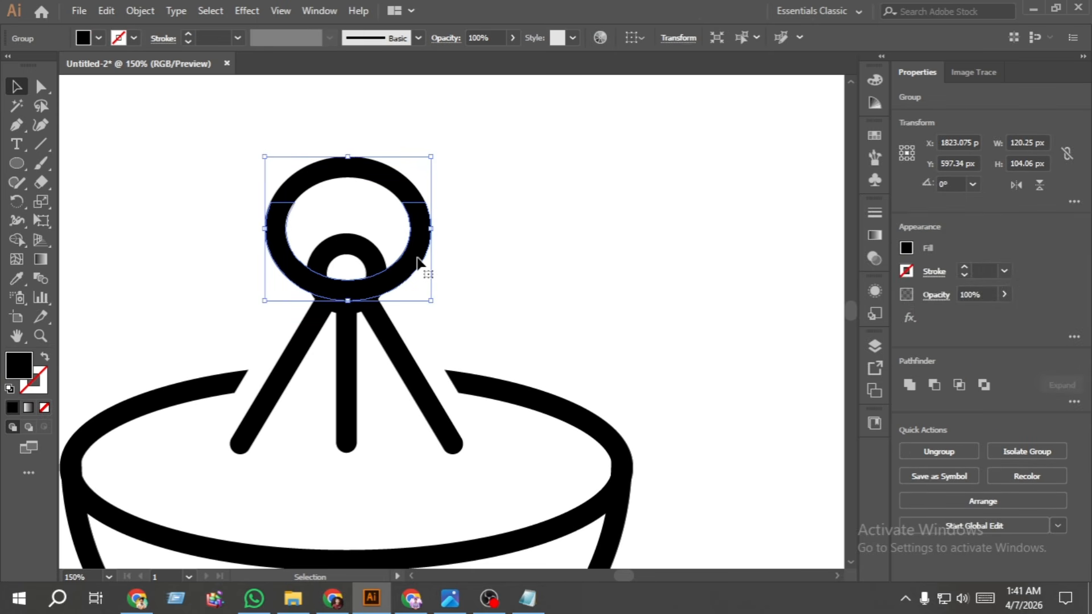
pyautogui.rightClick(418, 262)
pyautogui.click(481, 392)
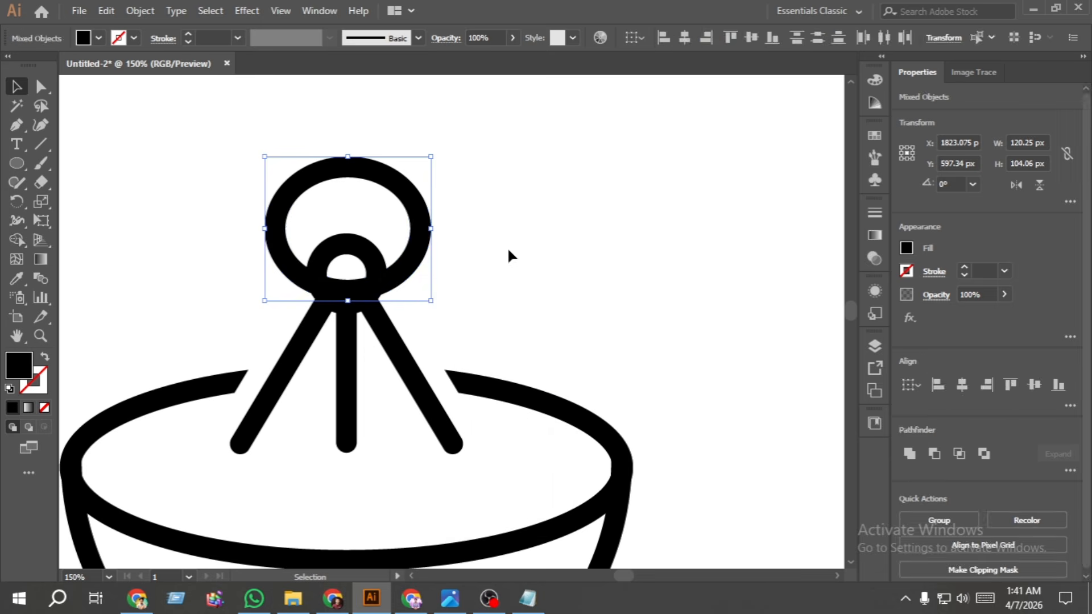
pyautogui.click(505, 245)
pyautogui.click(417, 255)
pyautogui.press('Delete')
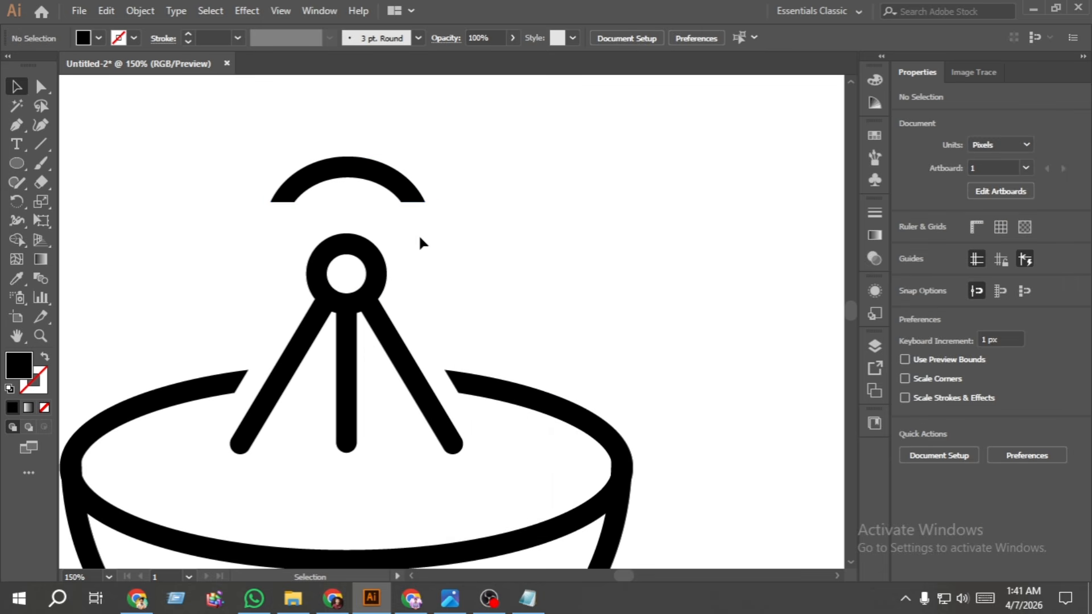
# - Copy the arc, paste it in front, and scale the copy from its centre to about 161 x 47 px
pyautogui.click(380, 182)
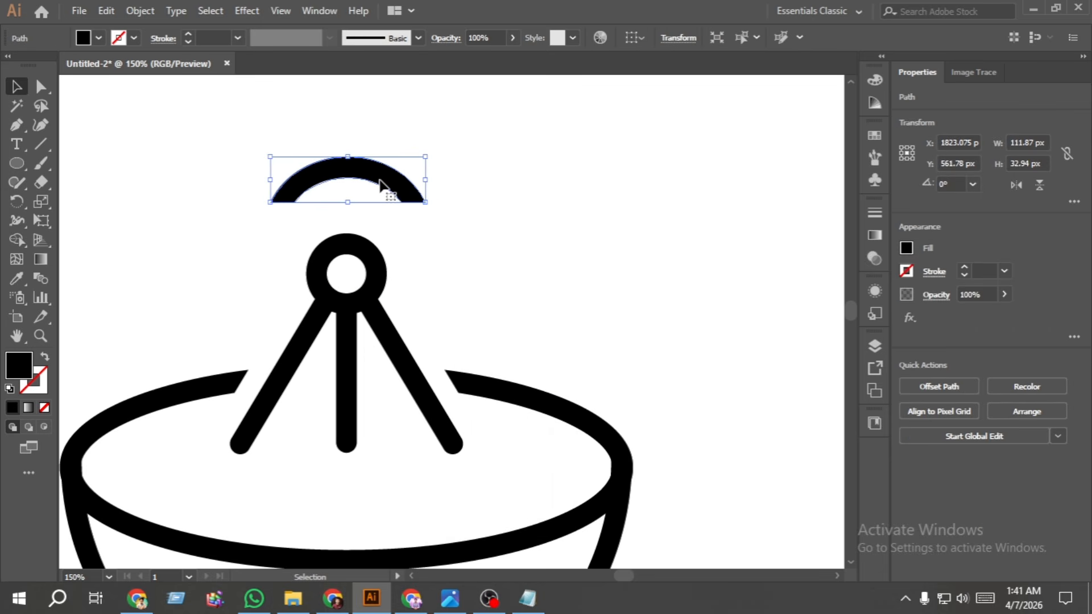
pyautogui.click(453, 190)
pyautogui.click(398, 191)
pyautogui.click(106, 11)
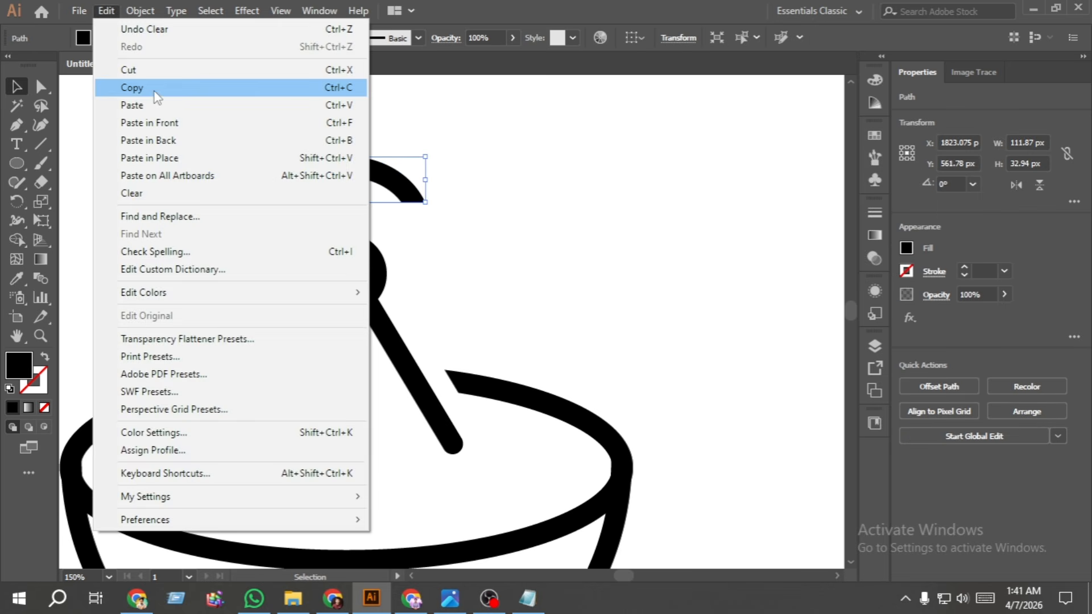
pyautogui.click(155, 87)
pyautogui.click(105, 11)
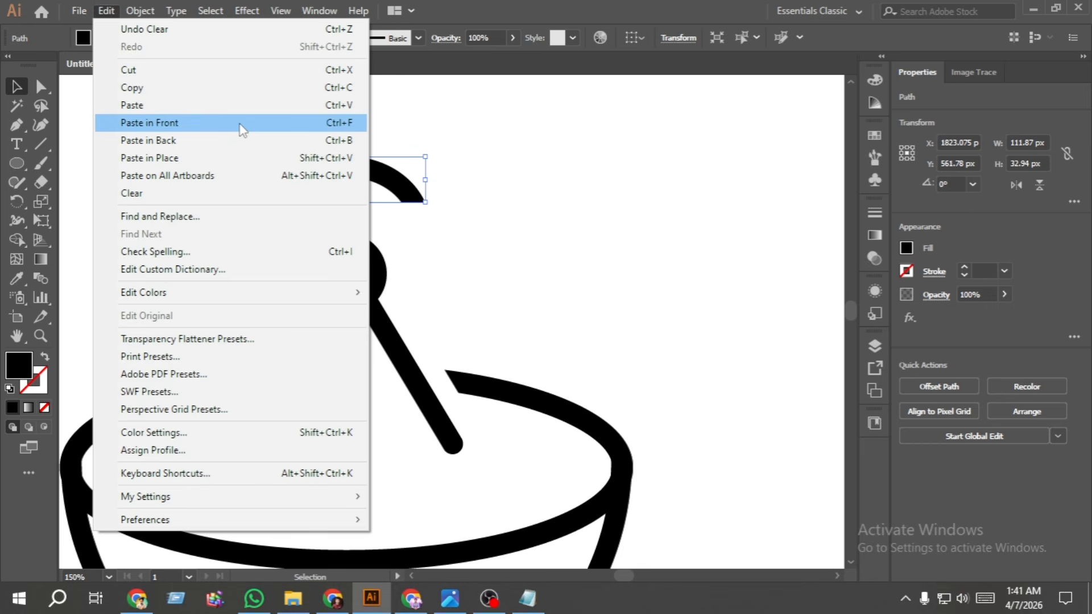
pyautogui.click(241, 123)
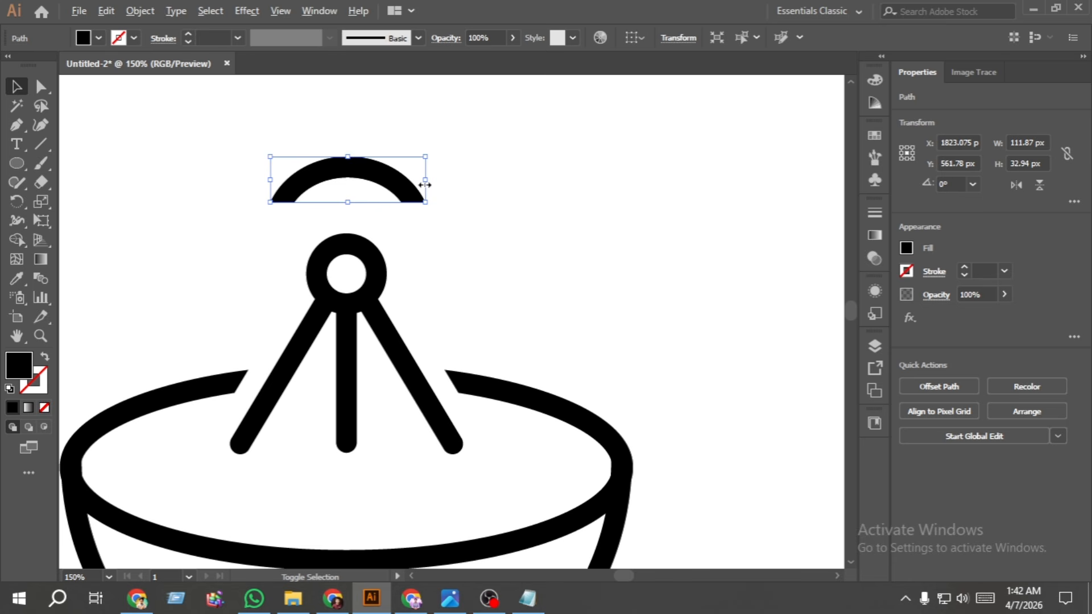
pyautogui.moveTo(425, 184); pyautogui.dragTo(458, 185)
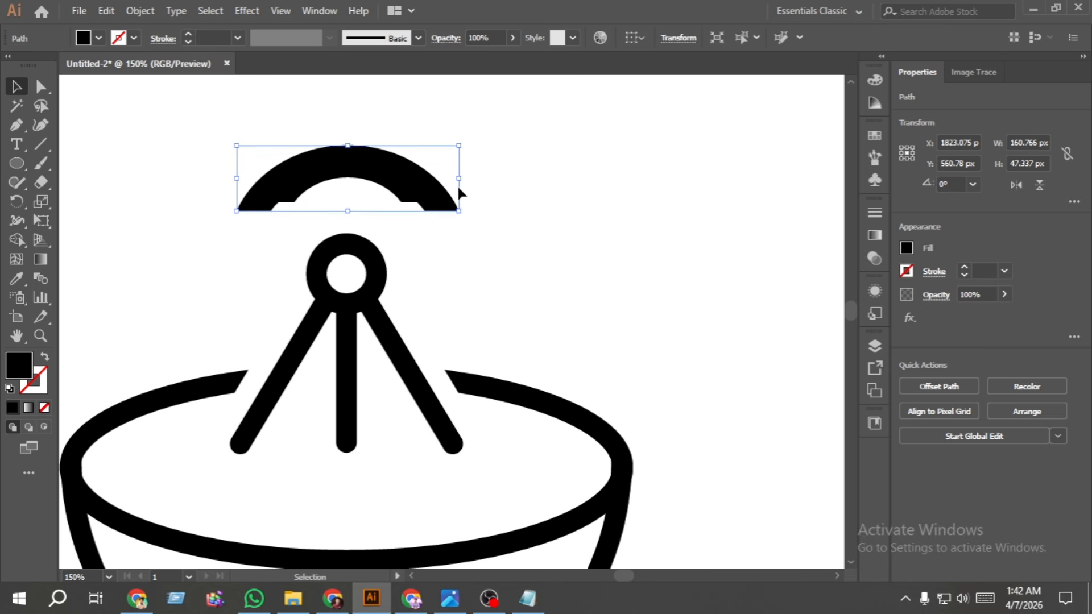
# - Move the enlarged arc straight up until it sits above the smaller arc as a second signal wave
pyautogui.hotkey('shift', 'Up')
pyautogui.hotkey('shift', 'Up')
pyautogui.hotkey('shift', 'Up')
pyautogui.hotkey('shift', 'Up')
pyautogui.press('Up')
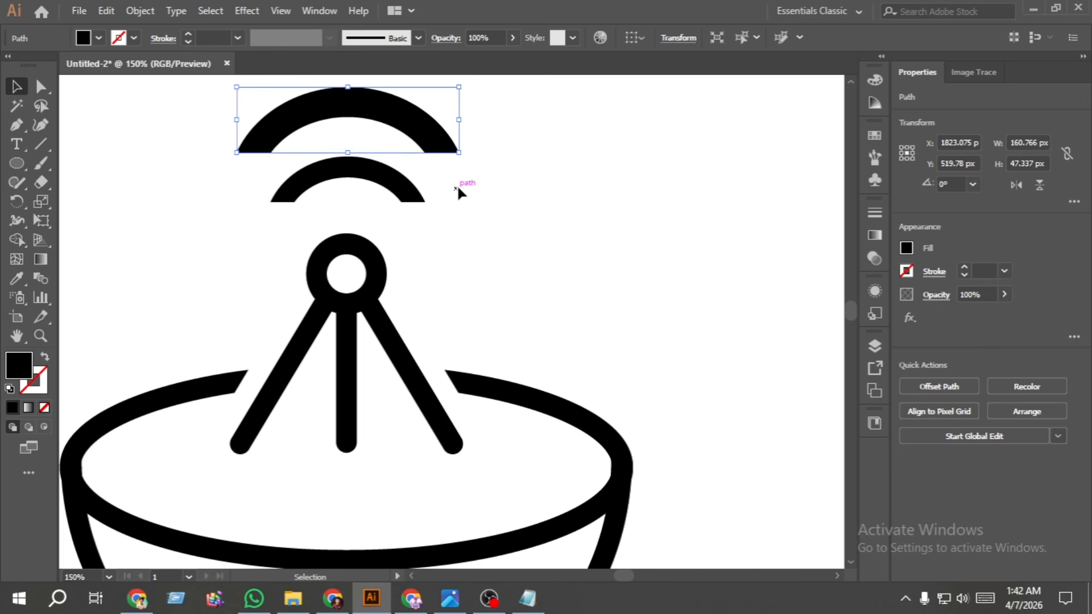
pyautogui.press('Up')
pyautogui.press('Up')
# - Group all parts of the dish icon and rotate the group to about 303.5° so it faces the upper right
pyautogui.hotkey('ctrl', '0')
pyautogui.moveTo(536, 342); pyautogui.dragTo(352, 182)
pyautogui.hotkey('ctrl', 'g')
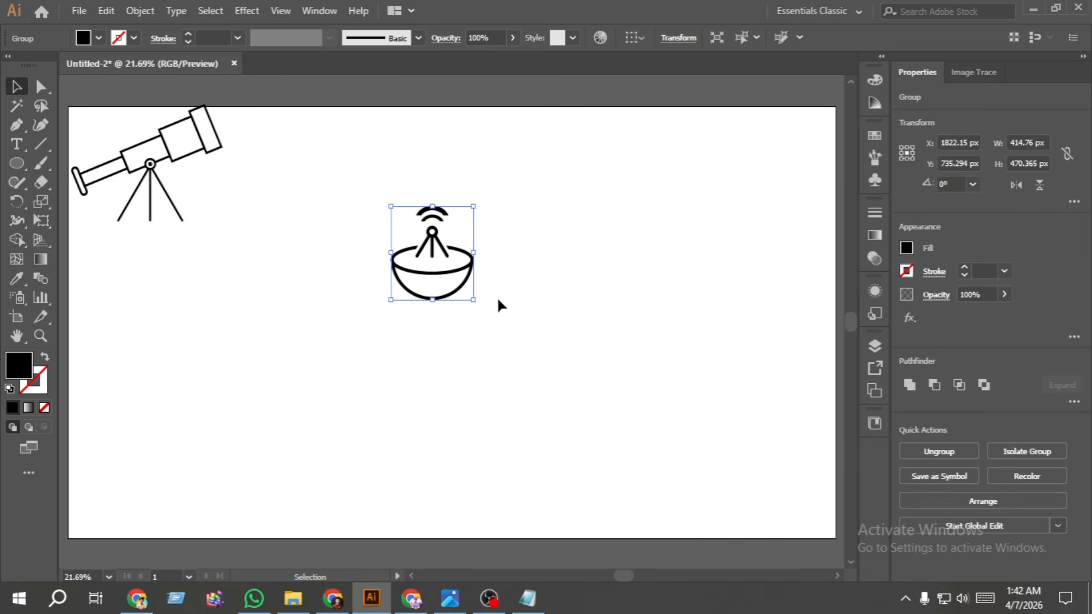
pyautogui.moveTo(483, 306); pyautogui.dragTo(419, 331)
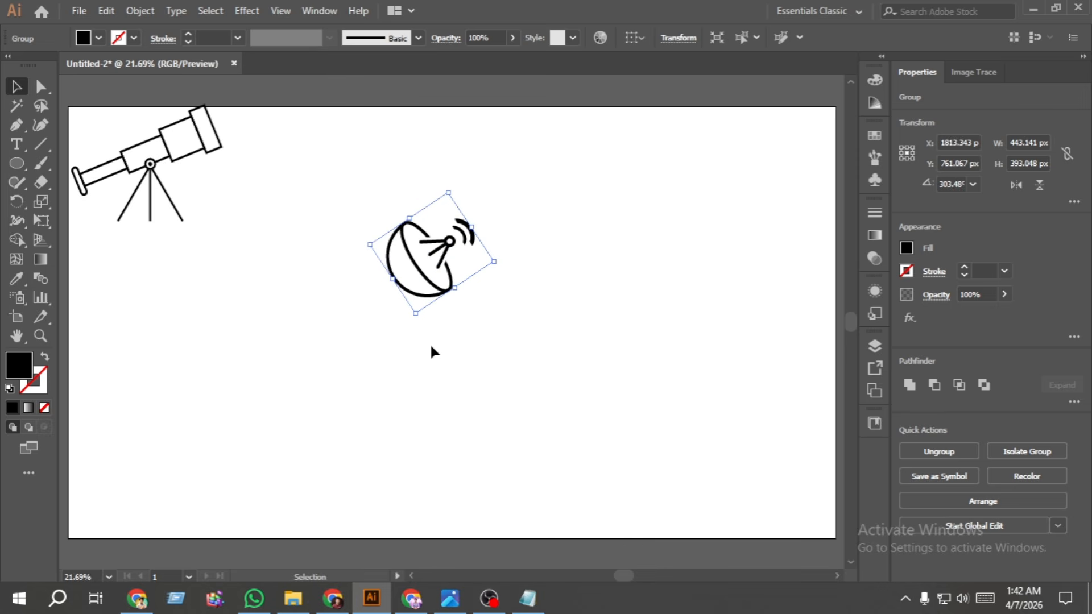
pyautogui.click(431, 347)
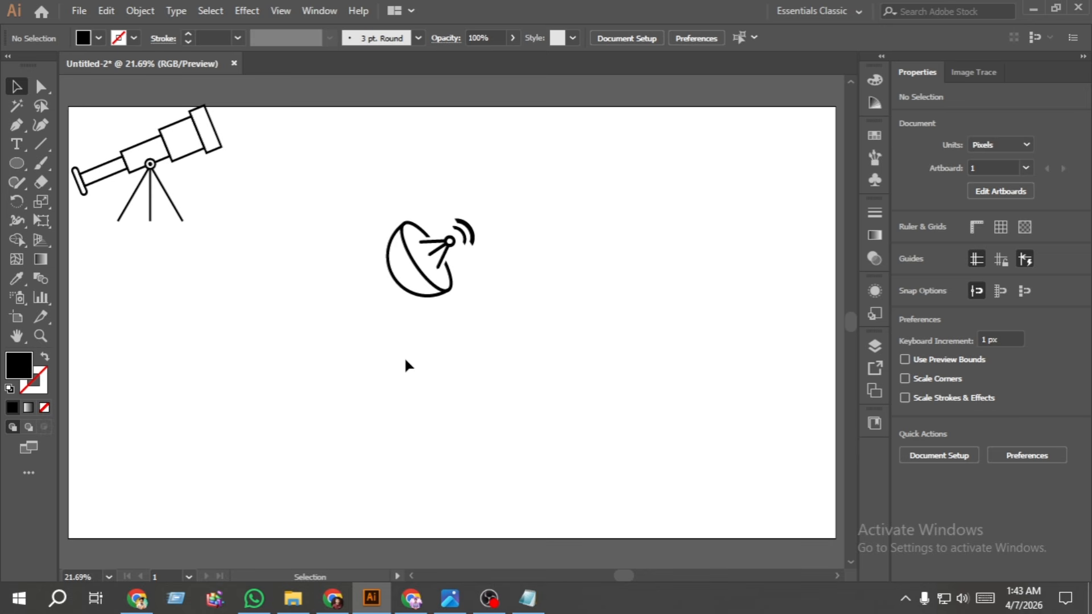
# - Draw an unfilled rectangle with a 15 pt black stroke, about 116 x 164 px, below the dish
pyautogui.moveTo(16, 164); pyautogui.dragTo(66, 167)
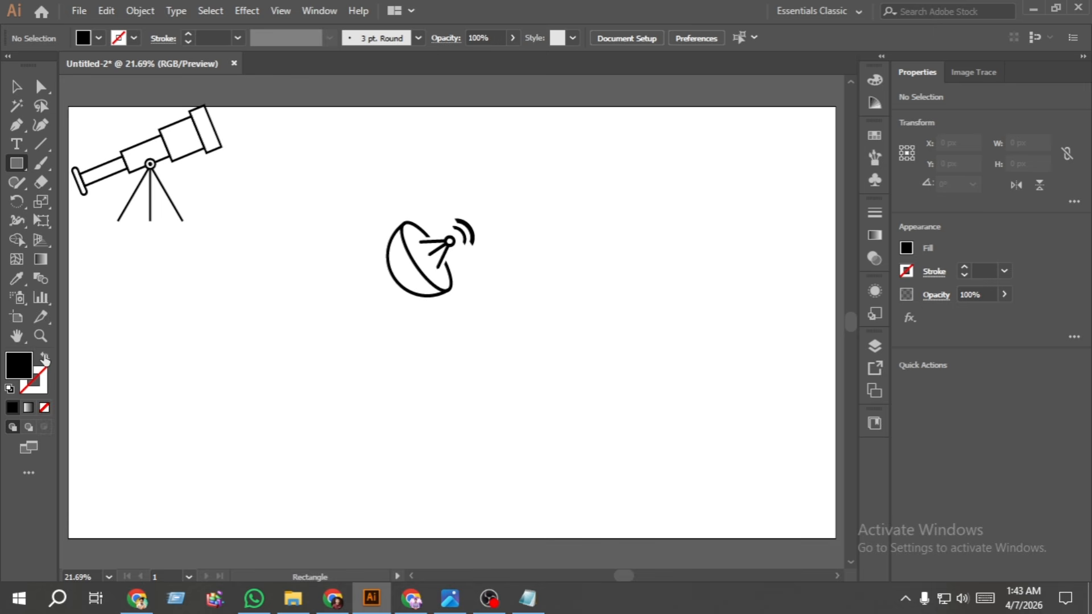
pyautogui.click(45, 359)
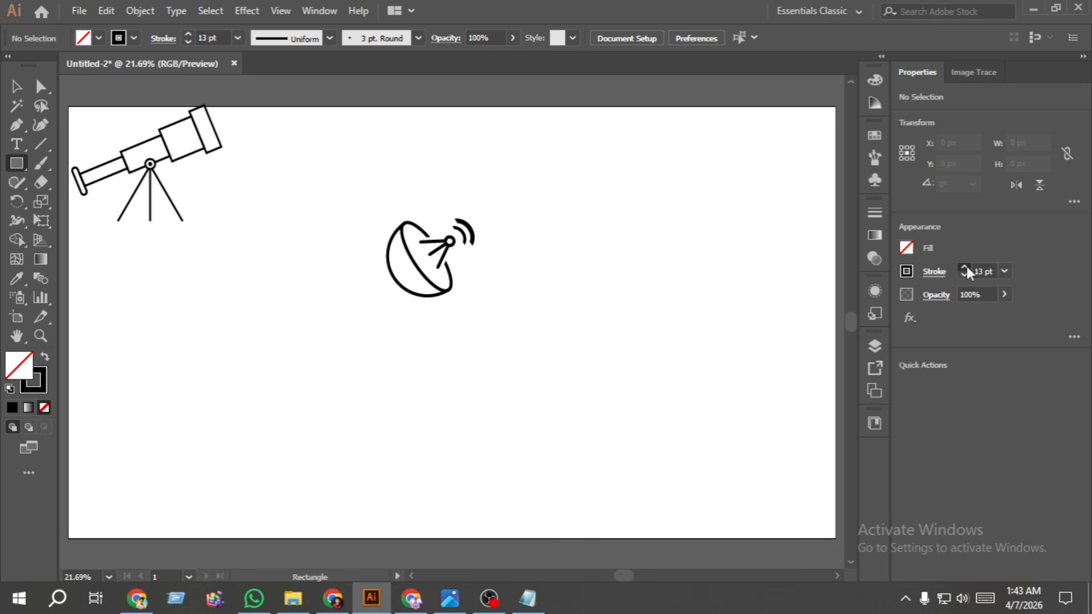
pyautogui.scroll(5, 432, 301)
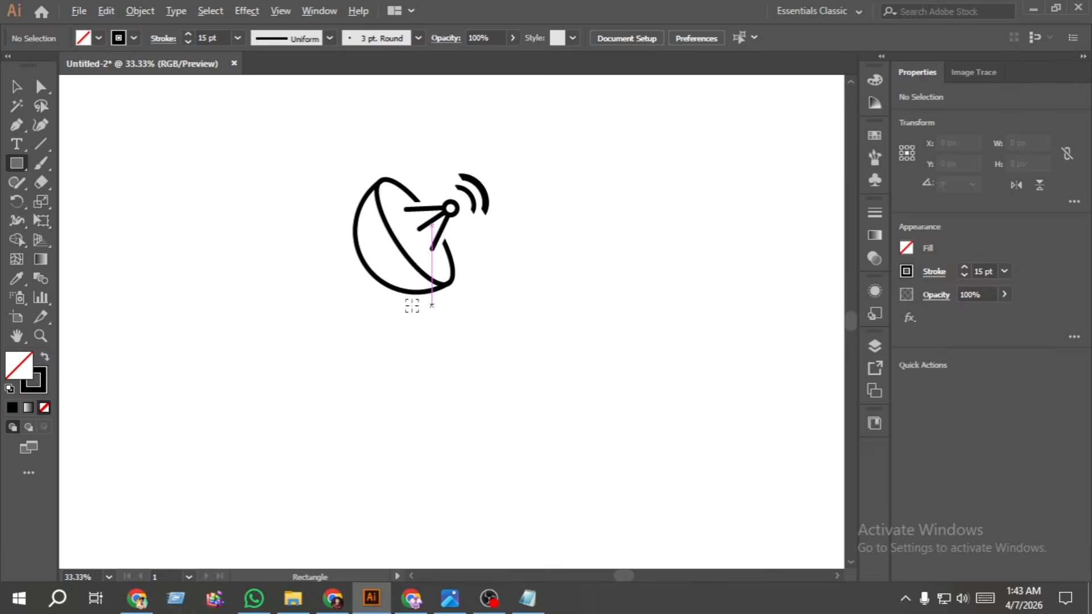
pyautogui.scroll(2, 397, 280)
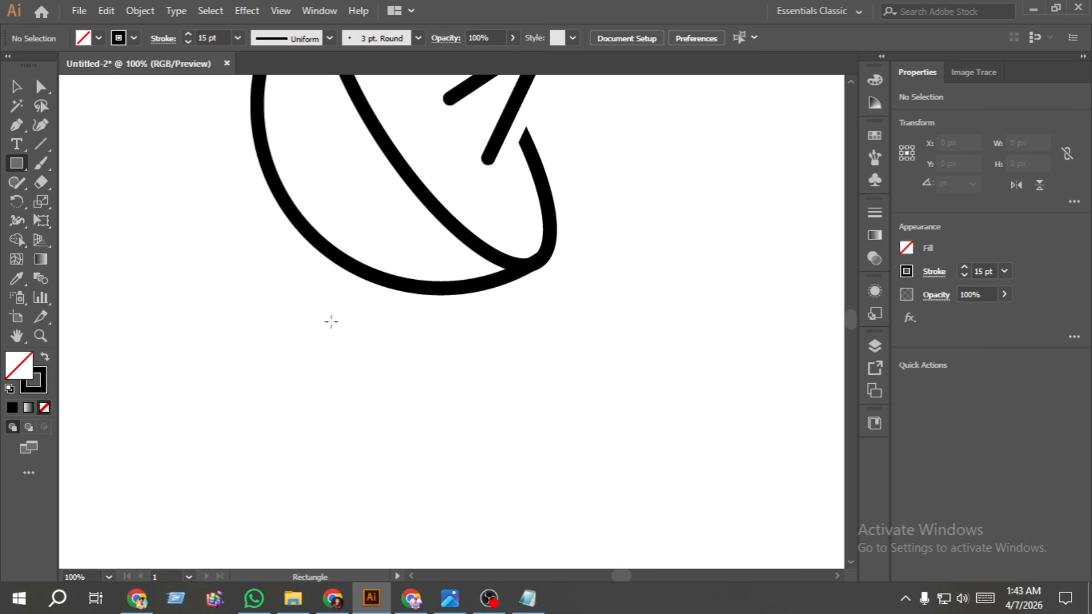
pyautogui.moveTo(329, 319); pyautogui.dragTo(436, 470)
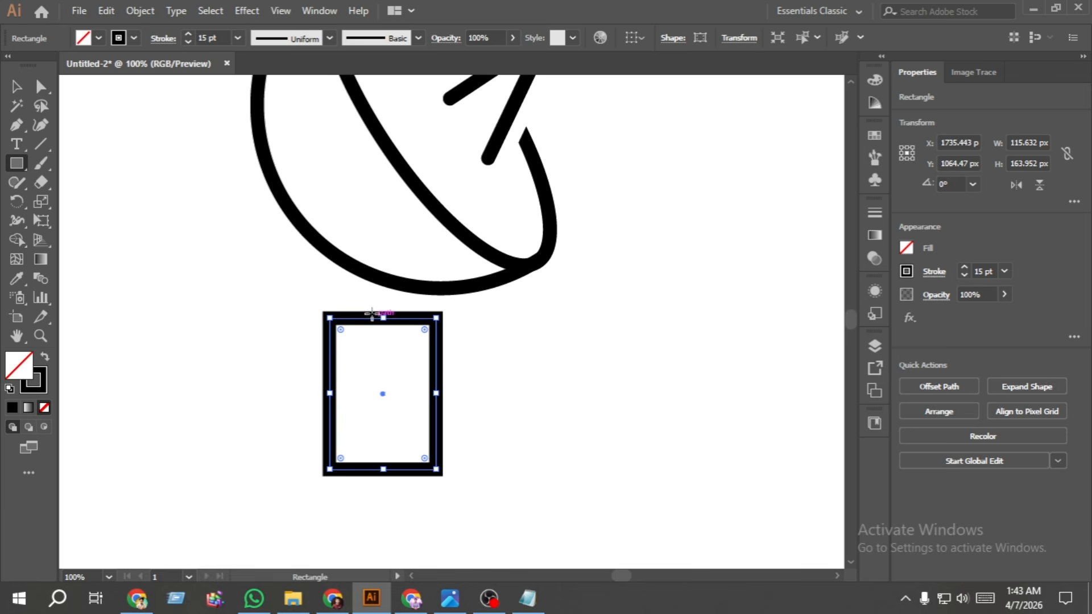
# - Draw a narrow rectangle about 48 x 217 px over the first one and align both to their horizontal centres
pyautogui.moveTo(359, 296); pyautogui.dragTo(403, 495)
pyautogui.click(15, 90)
pyautogui.moveTo(542, 421); pyautogui.dragTo(258, 378)
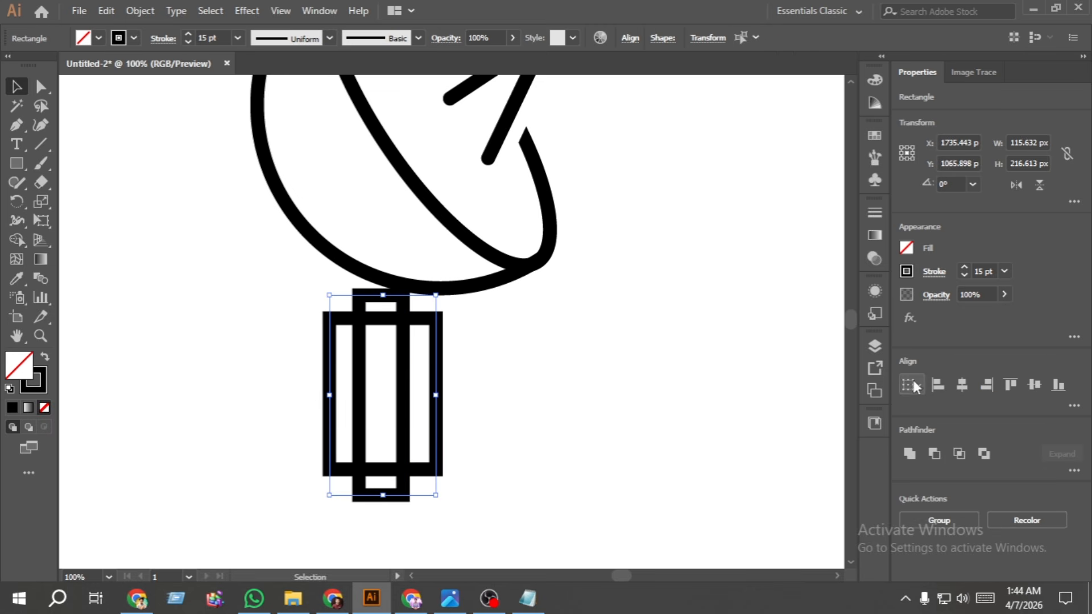
pyautogui.click(962, 390)
pyautogui.click(681, 396)
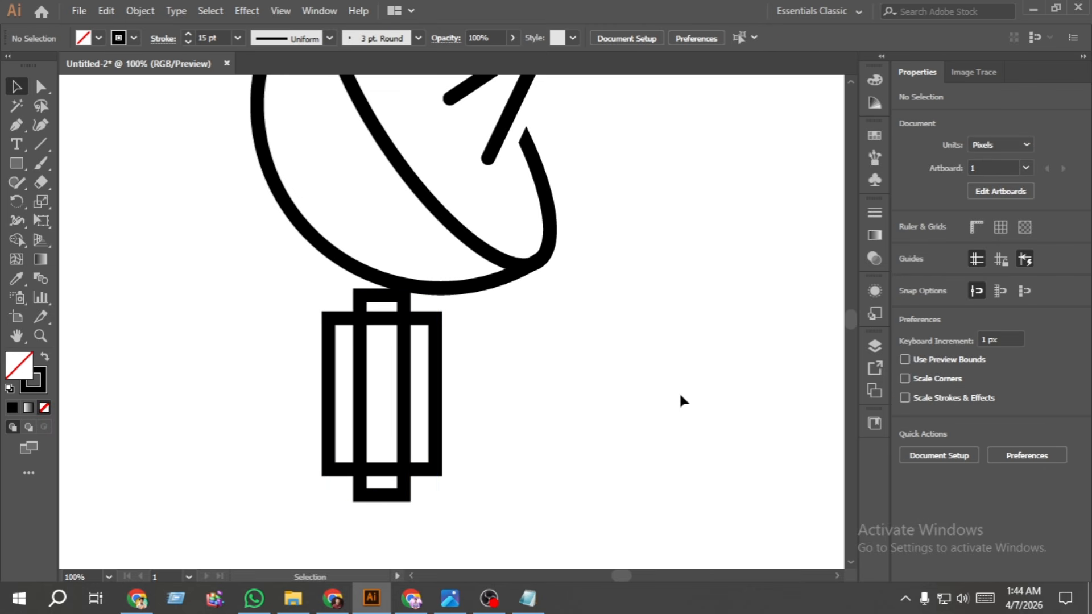
# - Taper the wide rectangle by moving its two top corner points inward to the sides of the narrow rectangle
pyautogui.click(40, 86)
pyautogui.click(330, 319)
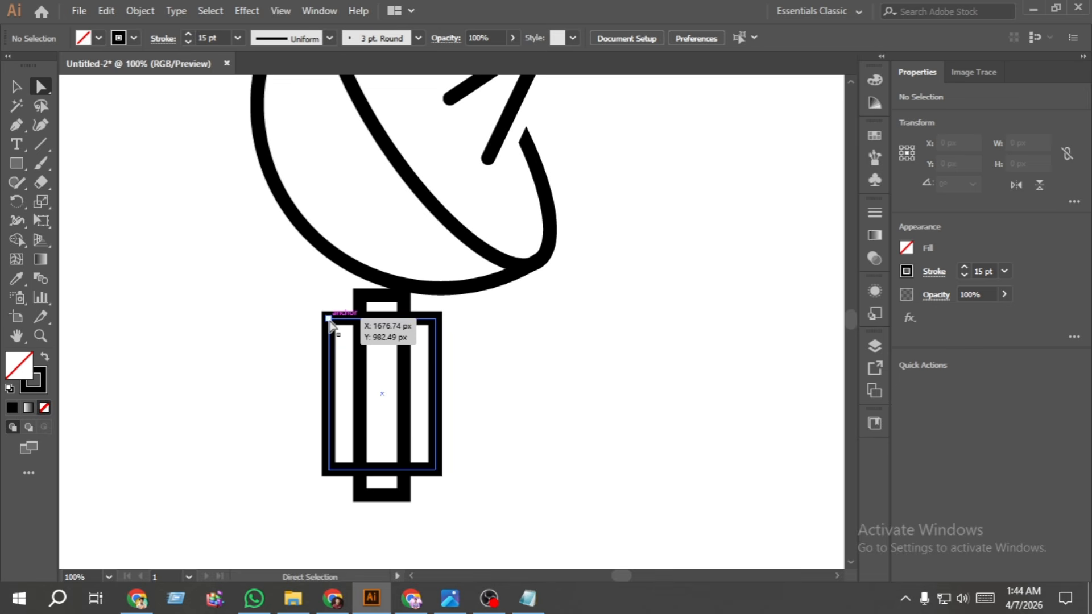
pyautogui.moveTo(330, 320); pyautogui.dragTo(360, 320)
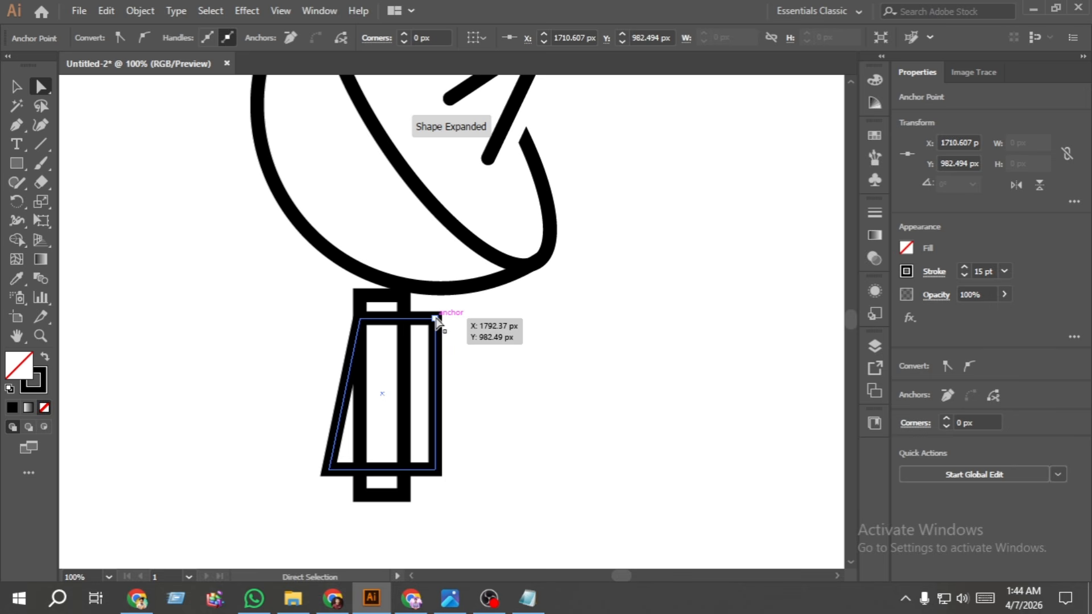
pyautogui.moveTo(436, 319); pyautogui.dragTo(407, 321)
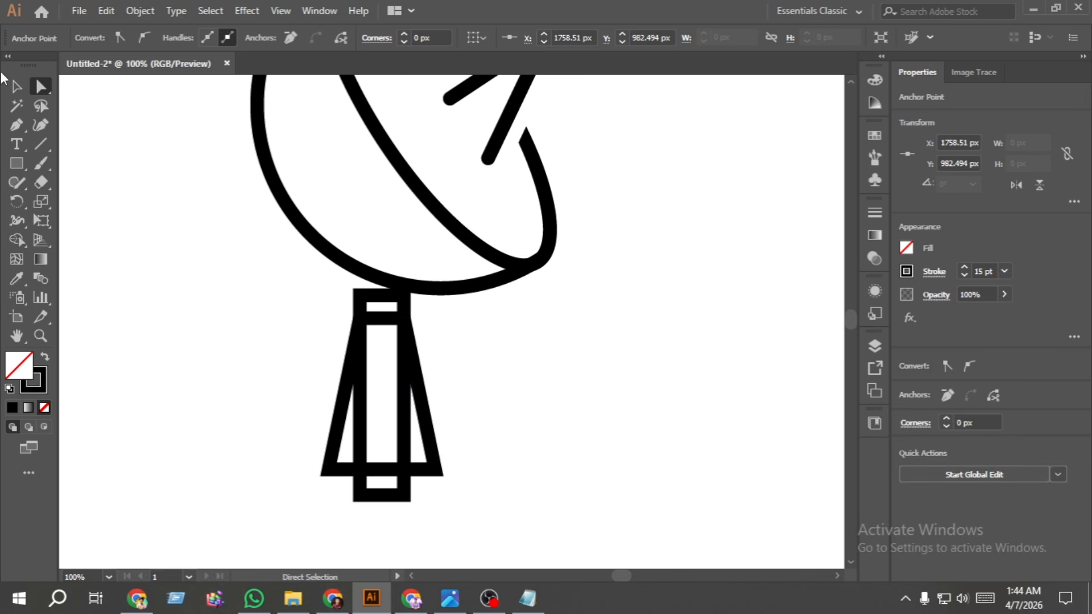
# - Delete the narrow rectangle, leaving only the tapered stand
pyautogui.click(16, 86)
pyautogui.click(325, 482)
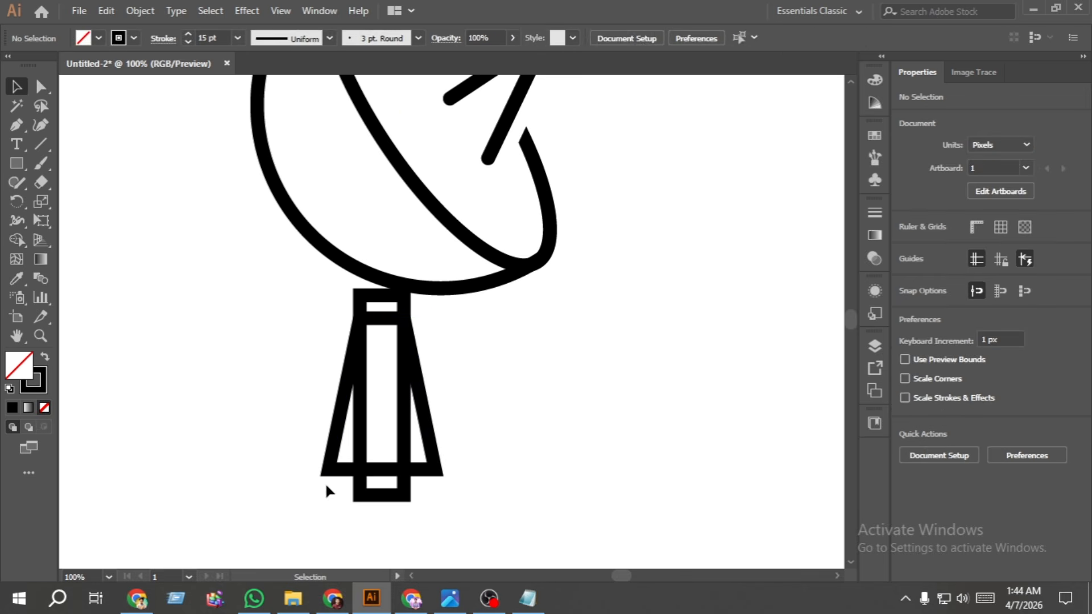
pyautogui.click(388, 498)
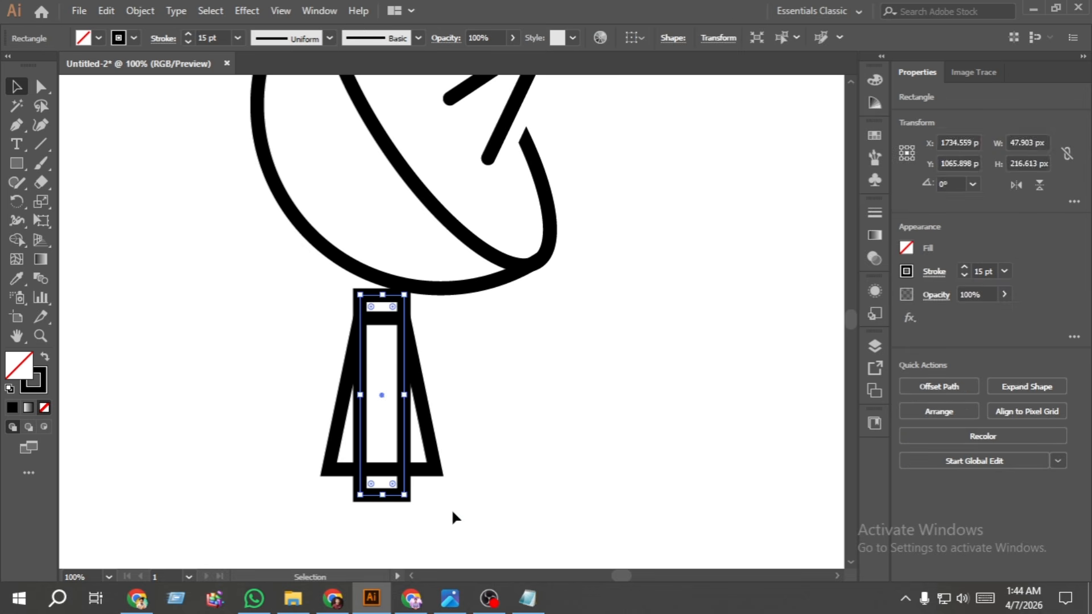
pyautogui.press('Delete')
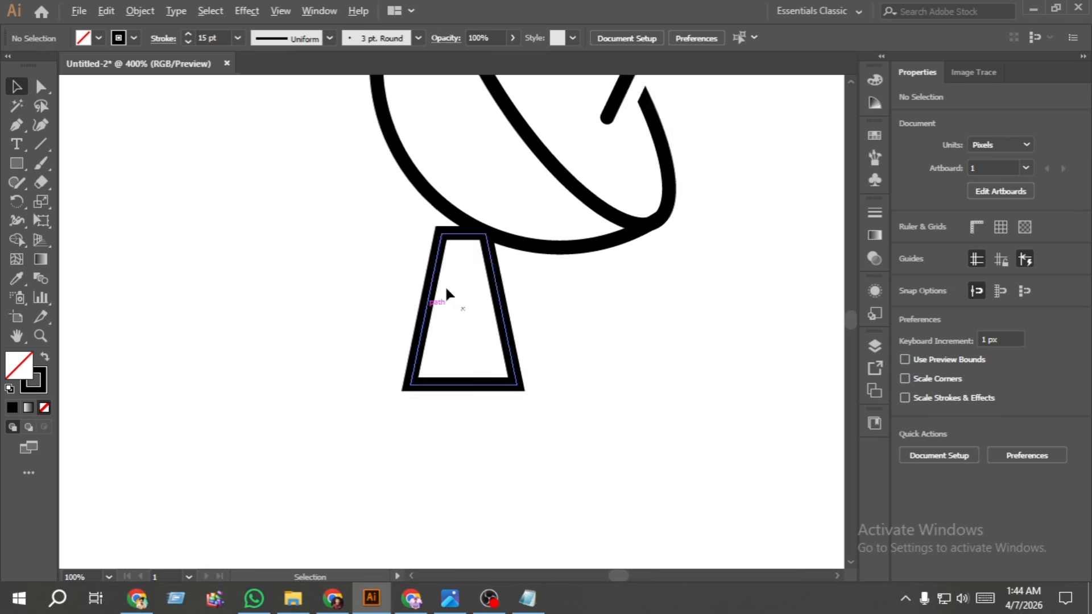
# - Raise the stand's upper-left corner point about 27 px so it meets the dish's curved outline
pyautogui.scroll(4, 445, 288)
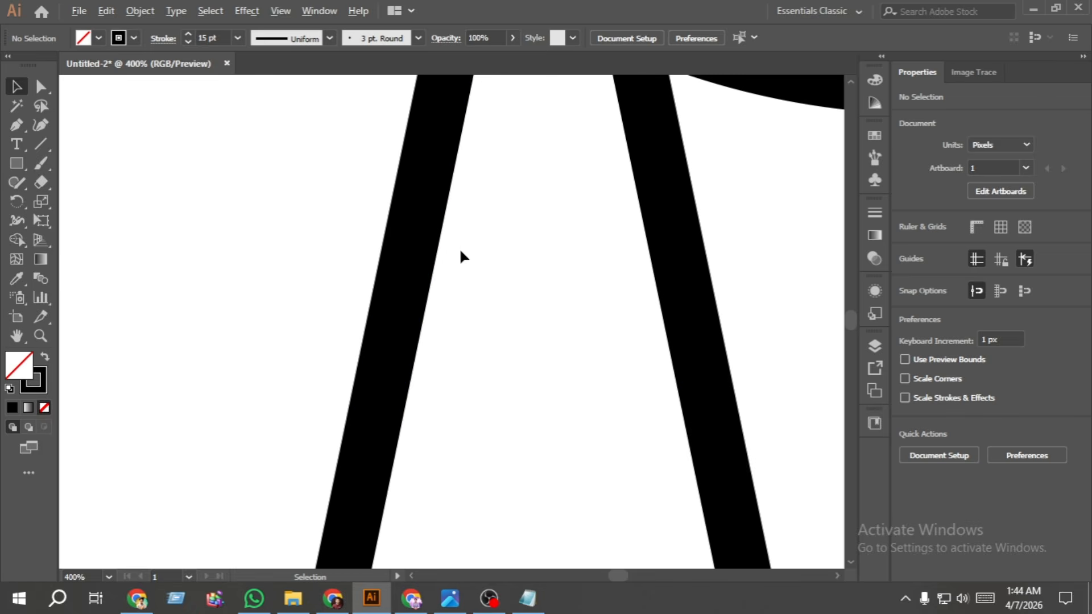
pyautogui.scroll(-1, 562, 266)
pyautogui.scroll(1, 541, 275)
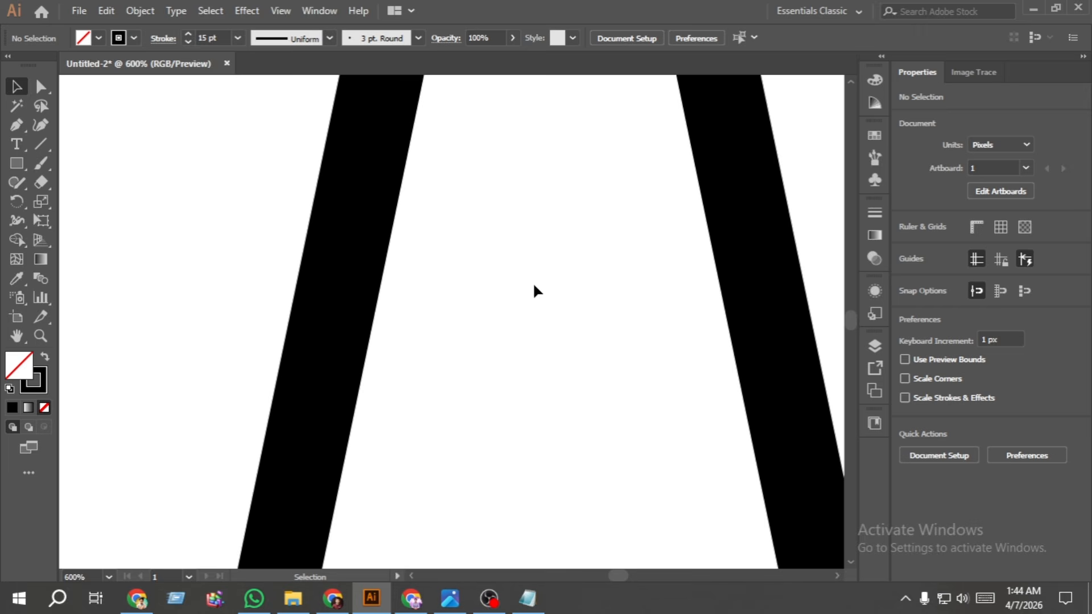
pyautogui.scroll(-2, 540, 275)
pyautogui.scroll(5, 548, 210)
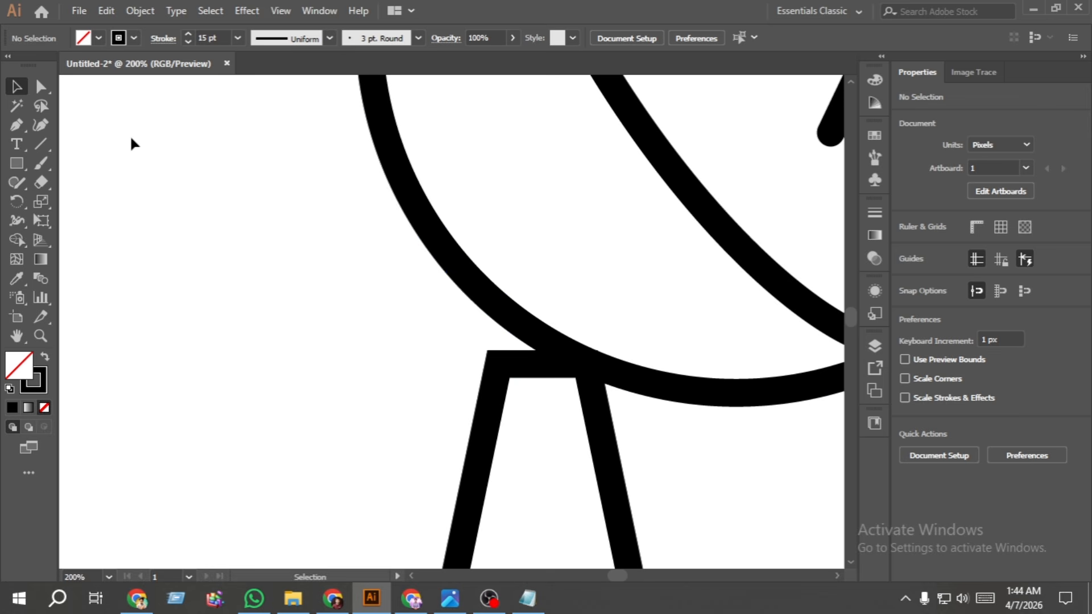
pyautogui.scroll(-1, 113, 131)
pyautogui.click(41, 88)
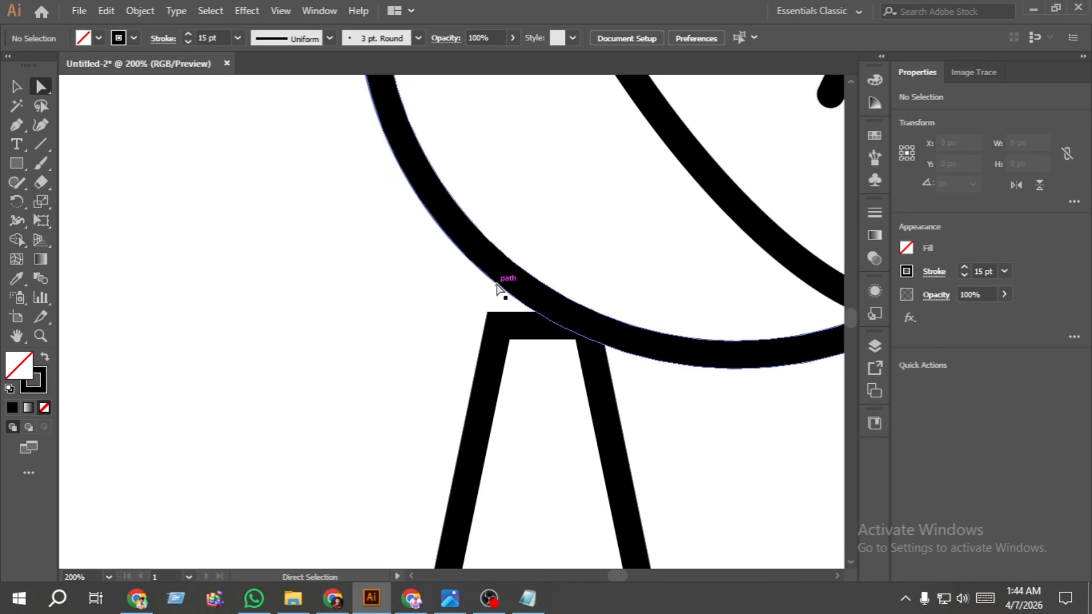
pyautogui.click(501, 339)
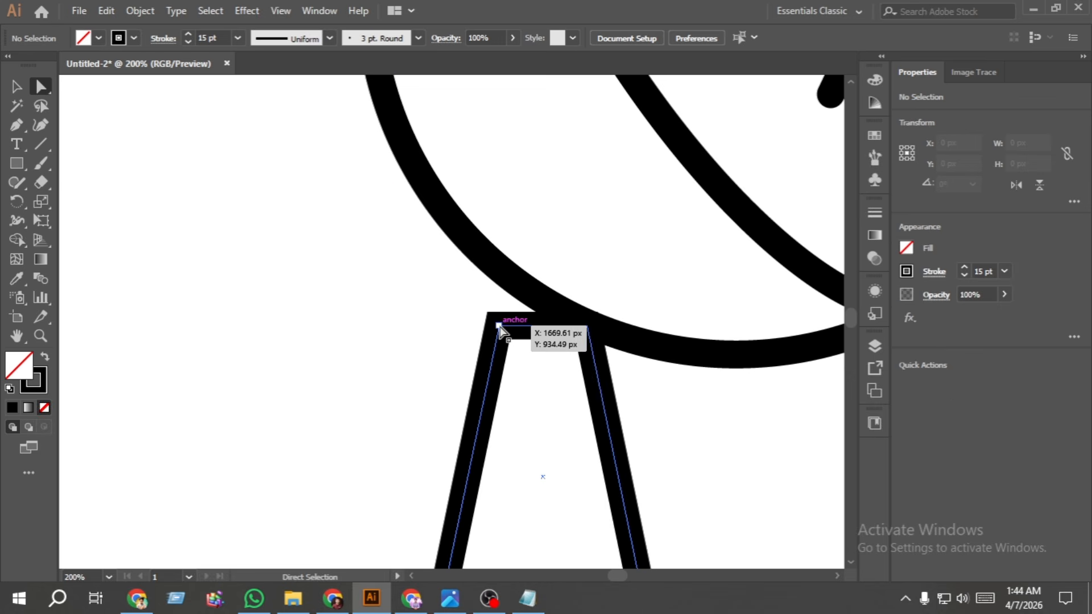
pyautogui.press('Up')
pyautogui.press('Up')
pyautogui.press('Up')
pyautogui.press('Up')
pyautogui.press('Up')
pyautogui.press('Up')
pyautogui.press('Up')
pyautogui.press('Up')
pyautogui.press('Up')
pyautogui.press('Up')
pyautogui.press('Up')
pyautogui.press('Up')
pyautogui.press('Up')
pyautogui.press('Up')
pyautogui.press('Up')
pyautogui.press('Up')
pyautogui.press('Up')
pyautogui.press('Up')
pyautogui.press('Up')
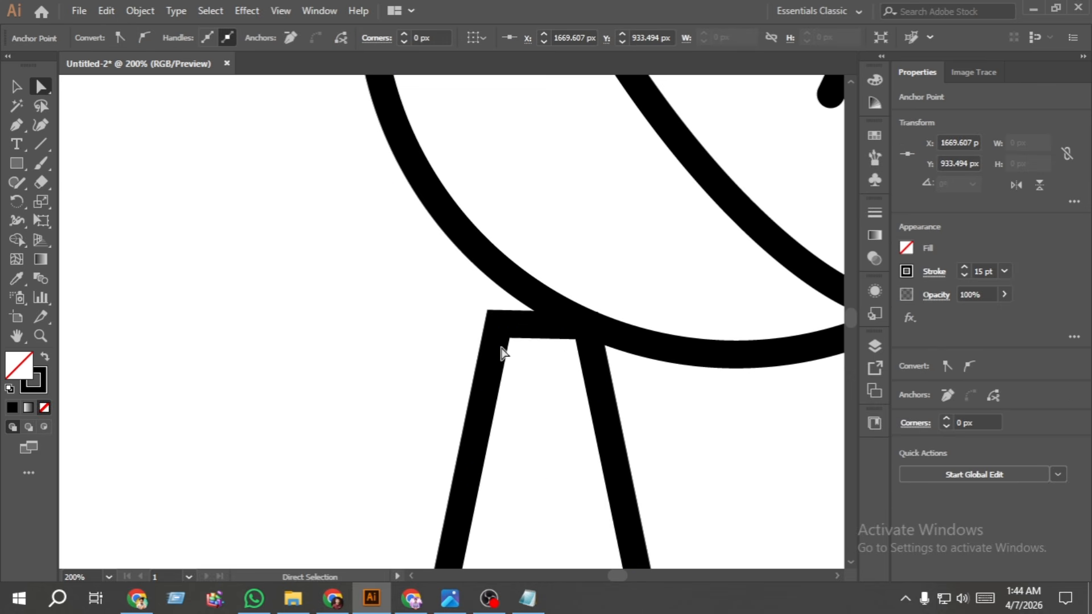
pyautogui.press('Up')
pyautogui.press('Up')
pyautogui.press('Up')
pyautogui.press('Up')
pyautogui.press('Up')
pyautogui.press('Up')
pyautogui.press('Up')
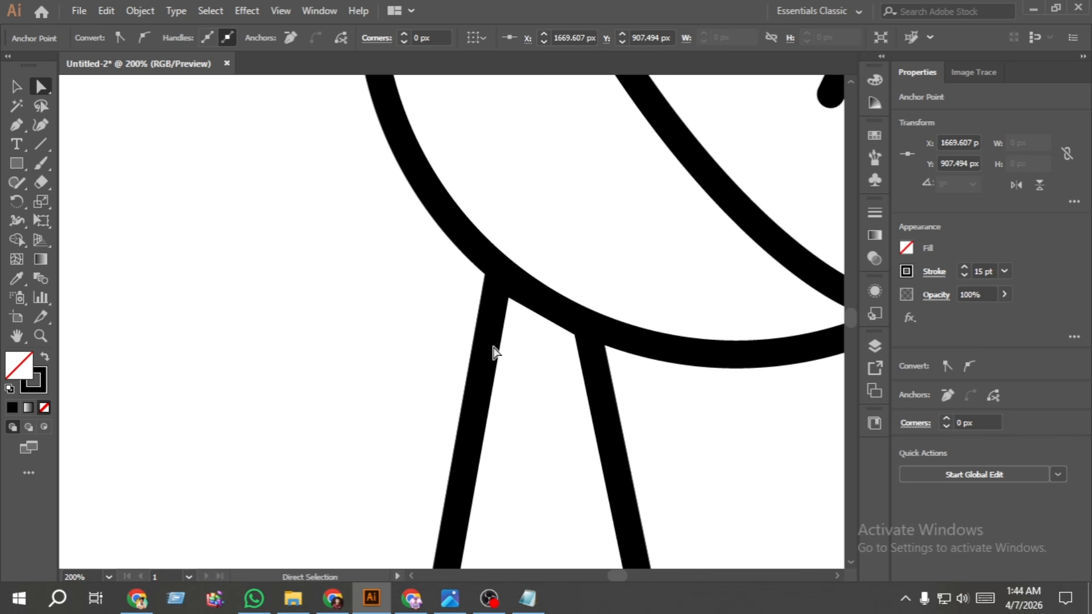
pyautogui.click(227, 349)
# - Draw an unfilled base rectangle with a 15 pt black stroke, about 169 x 23 px, along the stand's bottom edge
pyautogui.scroll(-2, 227, 349)
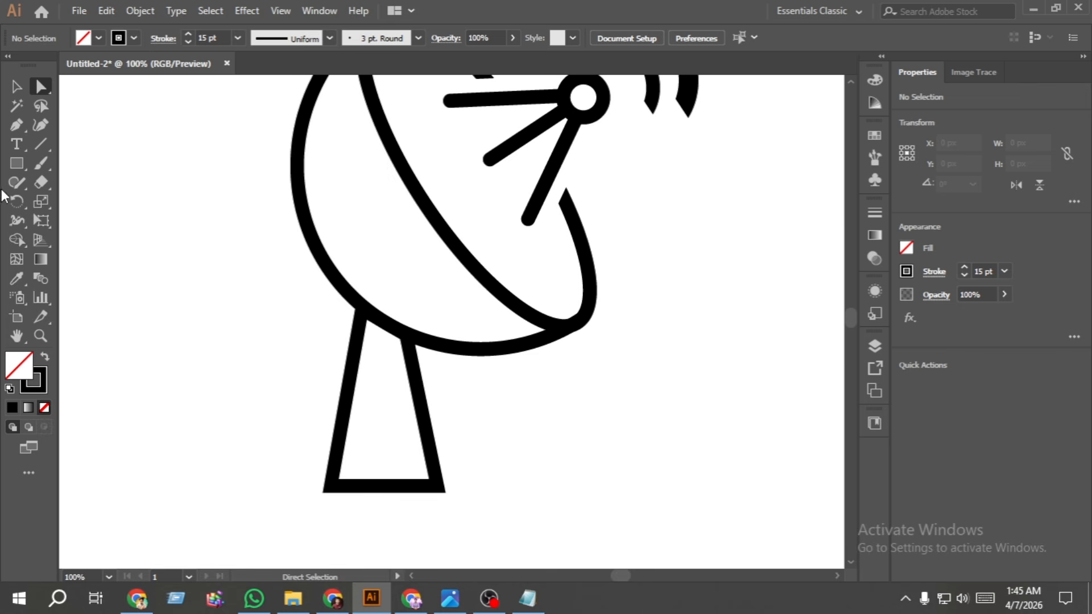
pyautogui.click(17, 164)
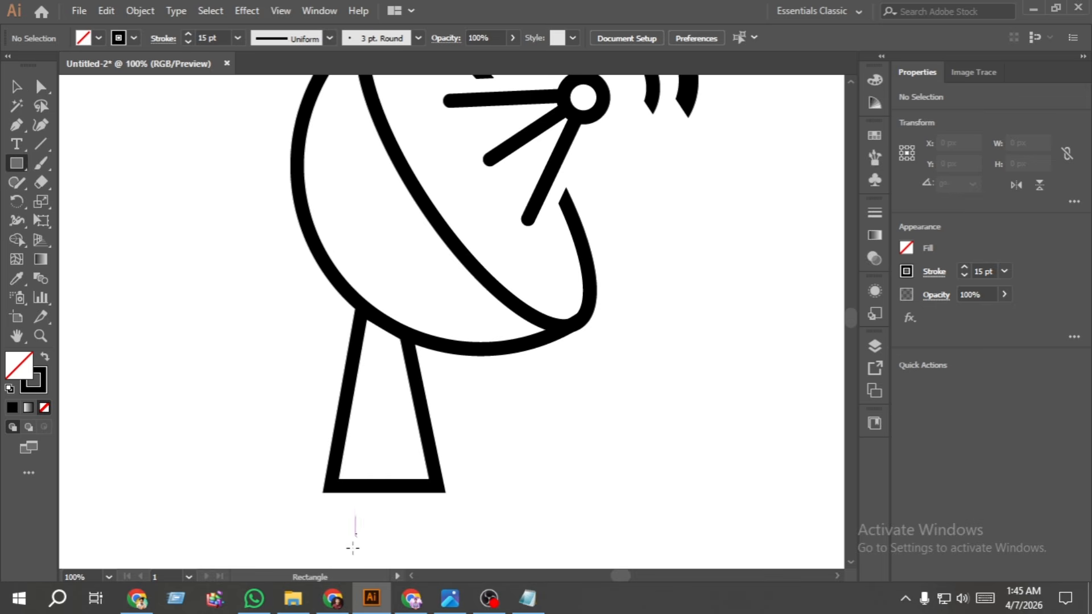
pyautogui.scroll(-3, 317, 512)
pyautogui.scroll(1, 301, 450)
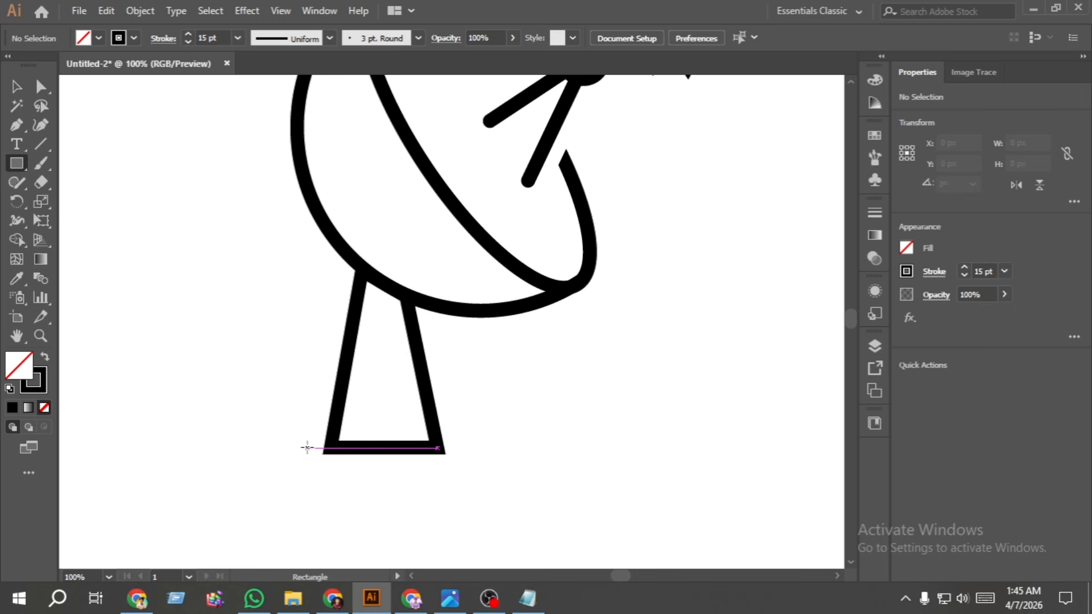
pyautogui.moveTo(307, 449); pyautogui.dragTo(463, 468)
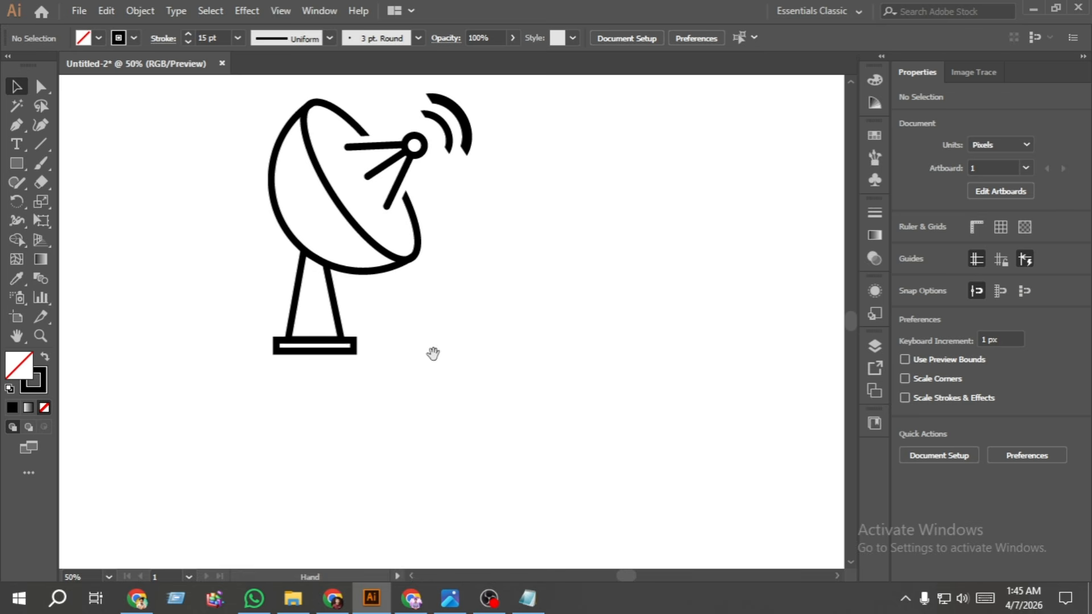
pyautogui.moveTo(433, 354); pyautogui.dragTo(536, 446)
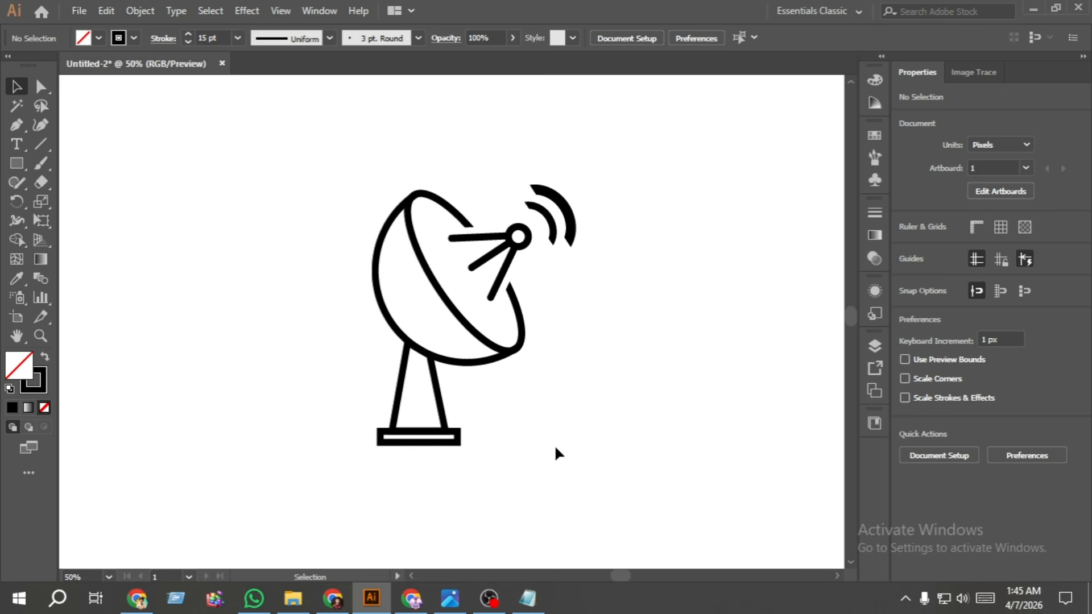